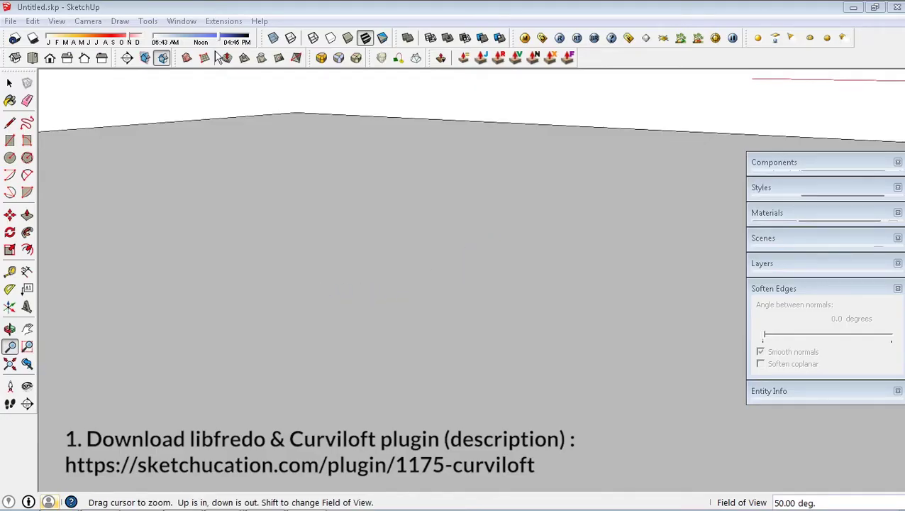
Enable the Fredo6 Curviloft extension in the program preferences.
left_click(182, 21)
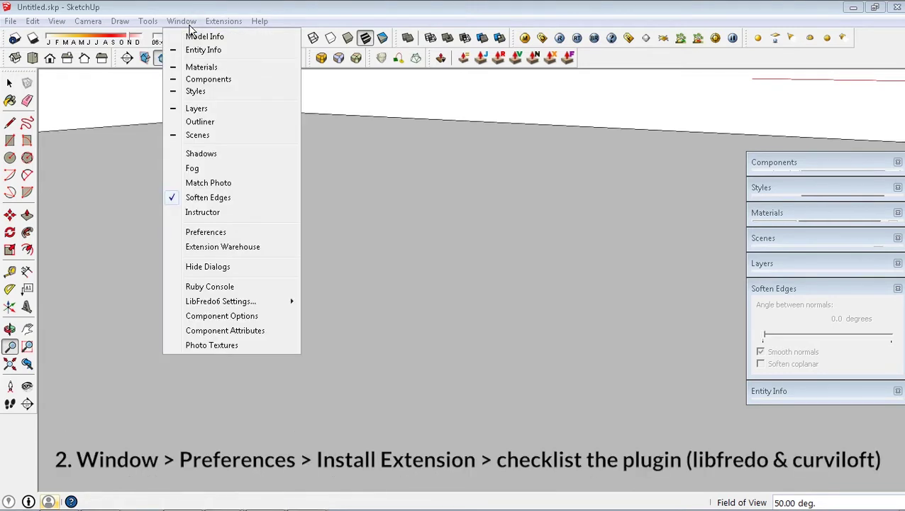
left_click(225, 234)
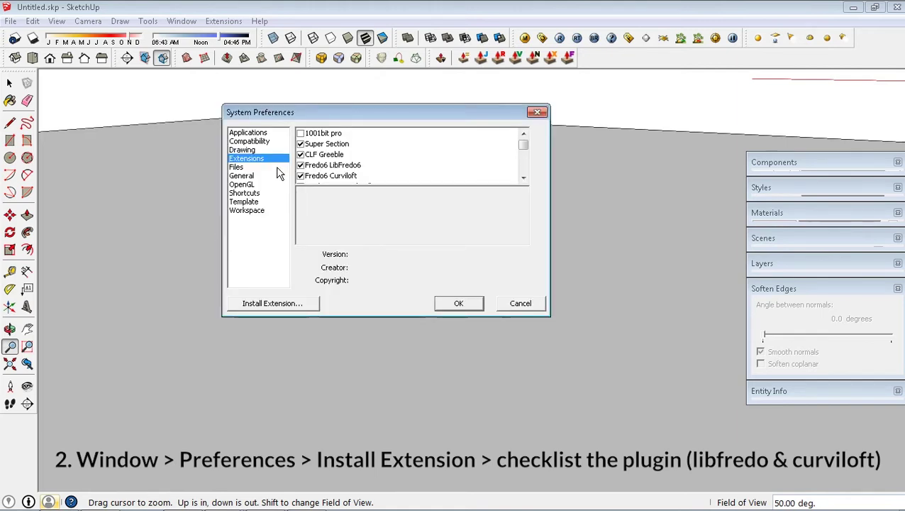
left_click(301, 176)
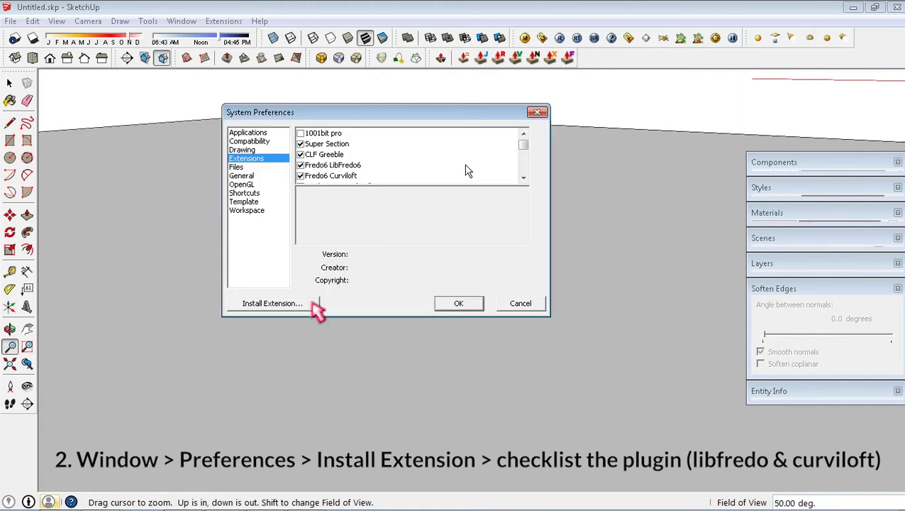
left_click(524, 178)
left_click(523, 178)
left_click(523, 178)
left_click(524, 178)
left_click(524, 178)
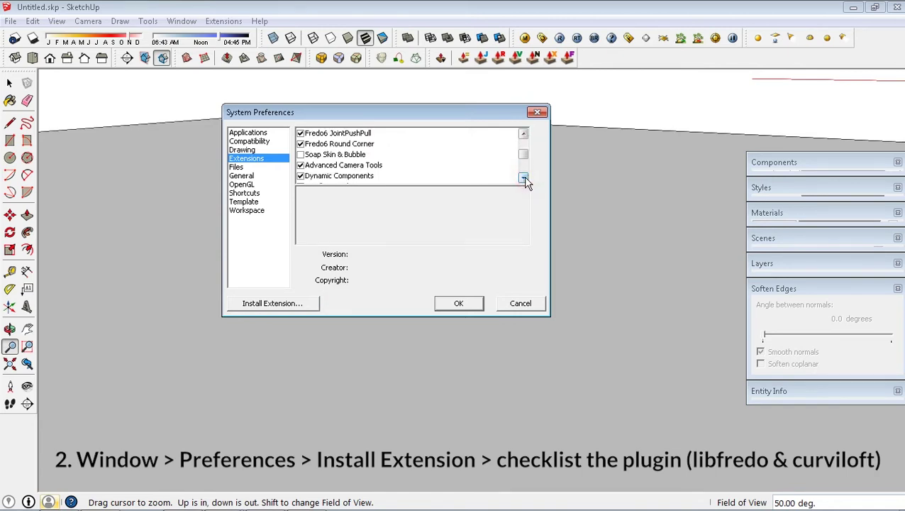
left_click(524, 179)
left_click(524, 178)
left_click(523, 178)
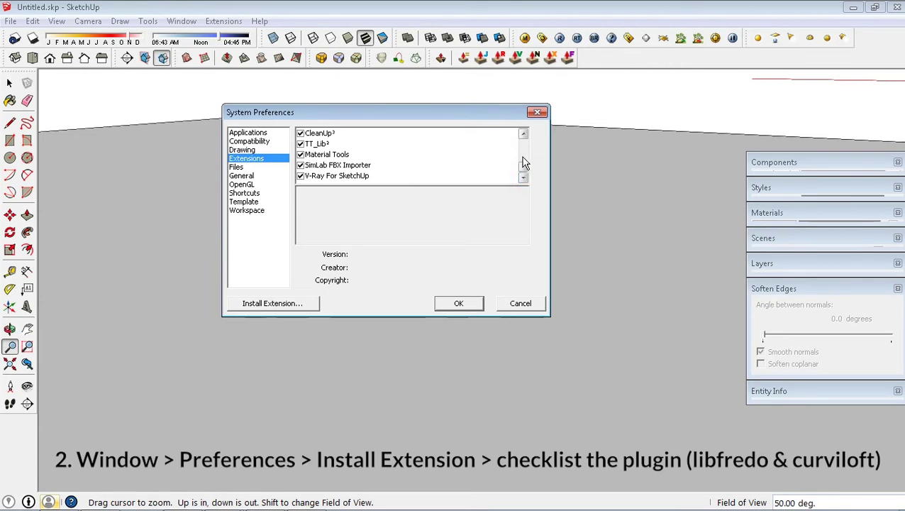
left_click(523, 139)
left_click(522, 139)
left_click(522, 139)
left_click(522, 139)
left_click(522, 139)
left_click(523, 135)
left_click(523, 135)
left_click(523, 135)
left_click(523, 134)
Review the Curviloft and LibFredo6 extension details, then accept and close preferences.
left_click(339, 144)
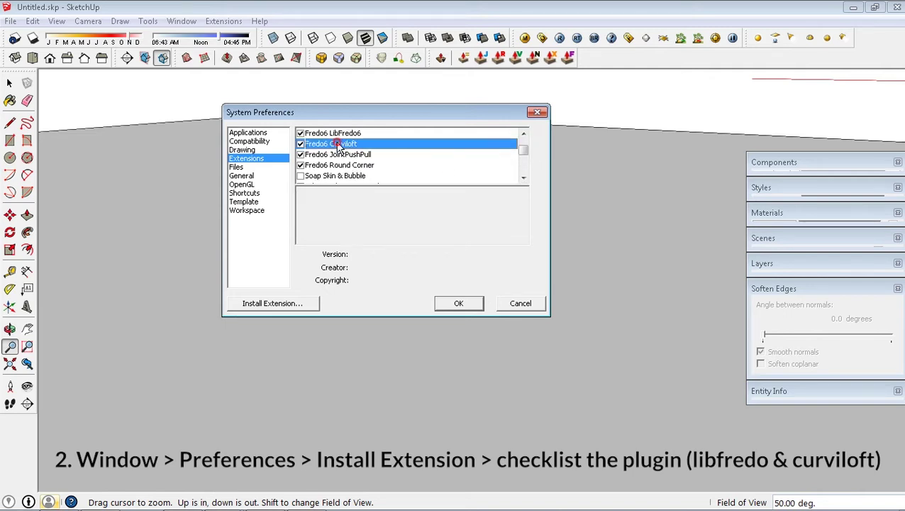
left_click(525, 134)
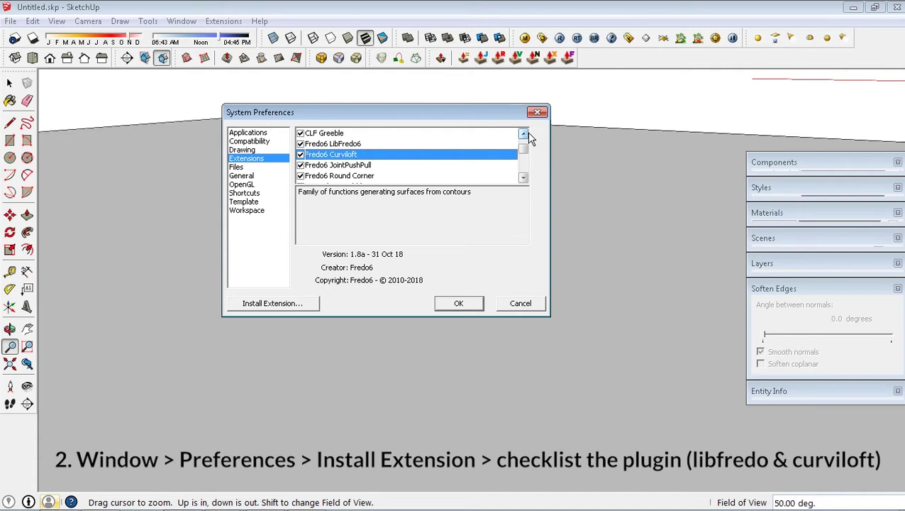
left_click(347, 145)
left_click(357, 155)
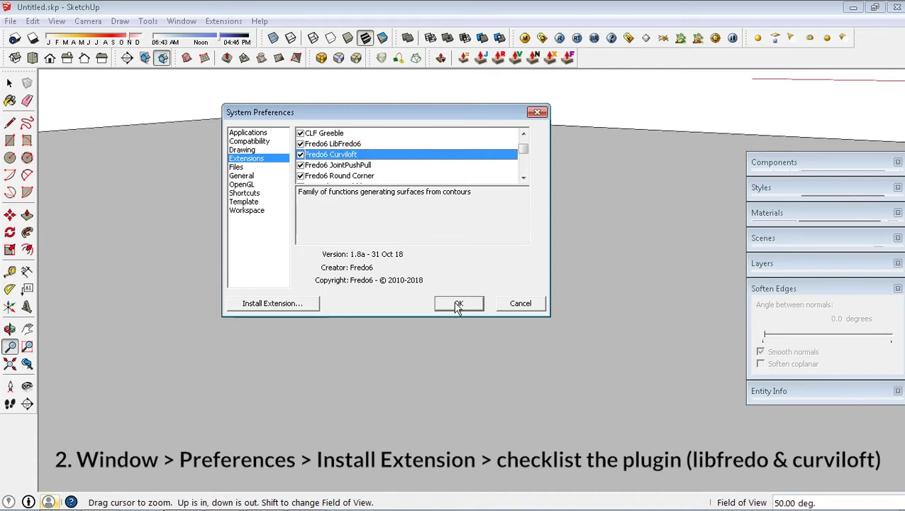
left_click(349, 145)
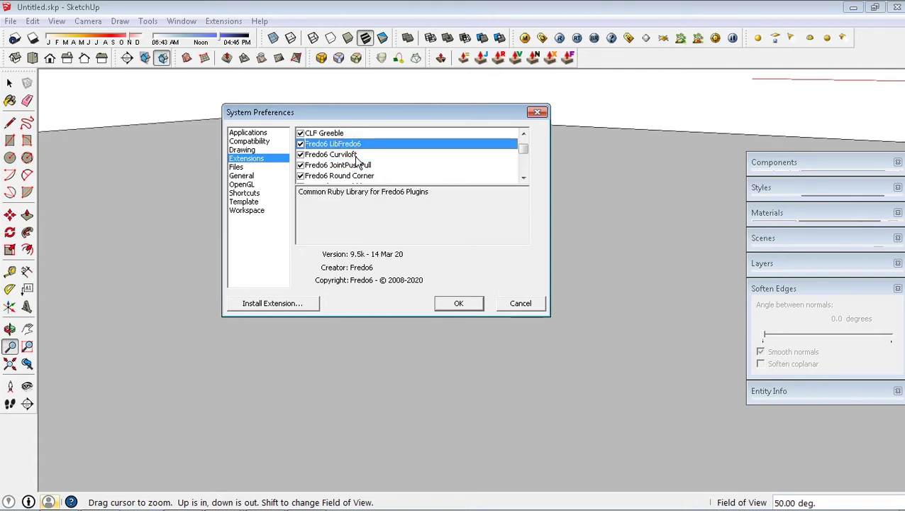
left_click(358, 155)
left_click(465, 302)
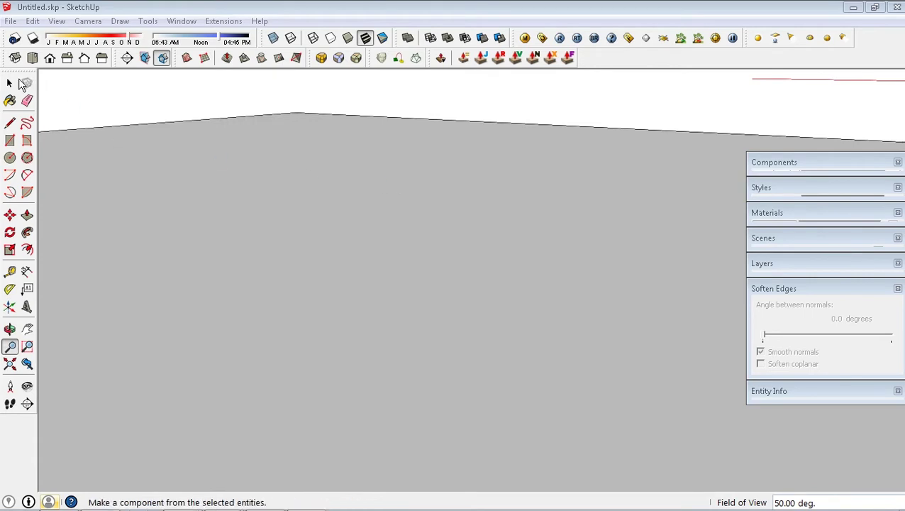
Undock the Curviloft toolbar over the canvas and dock it back in place.
left_click(9, 83)
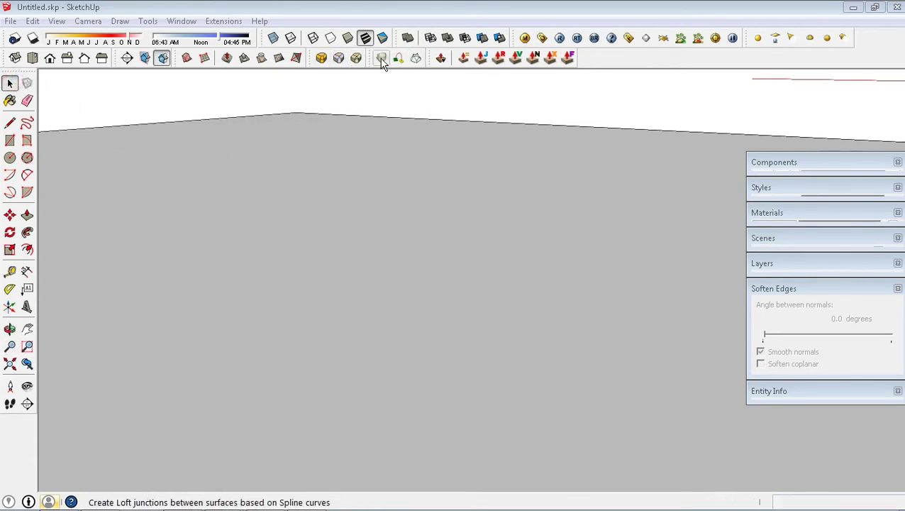
left_click_drag(368, 55, 328, 157)
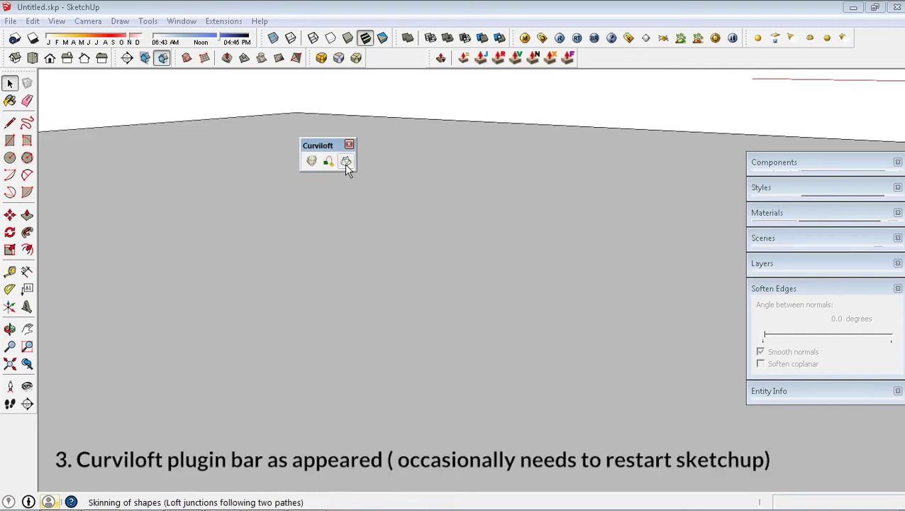
left_click_drag(317, 145, 394, 57)
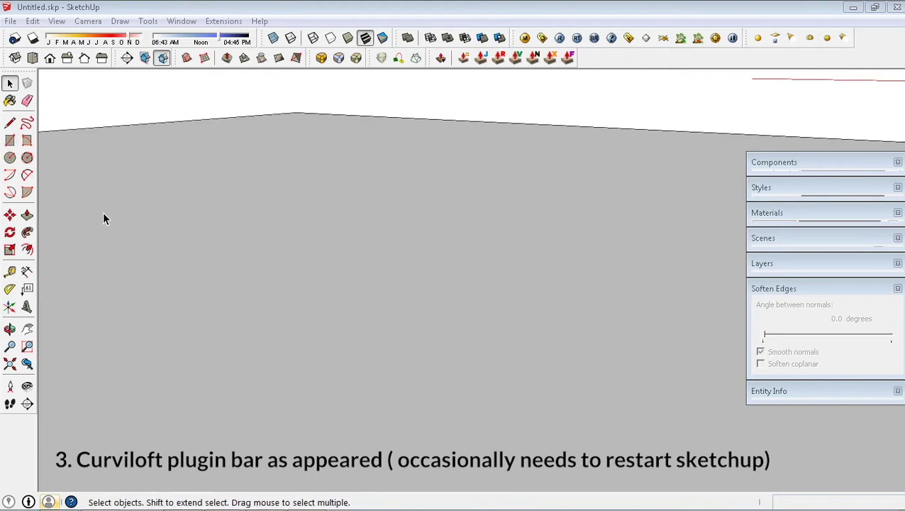
Draw a five-sided pentagon face on the ground plane.
left_click(27, 160)
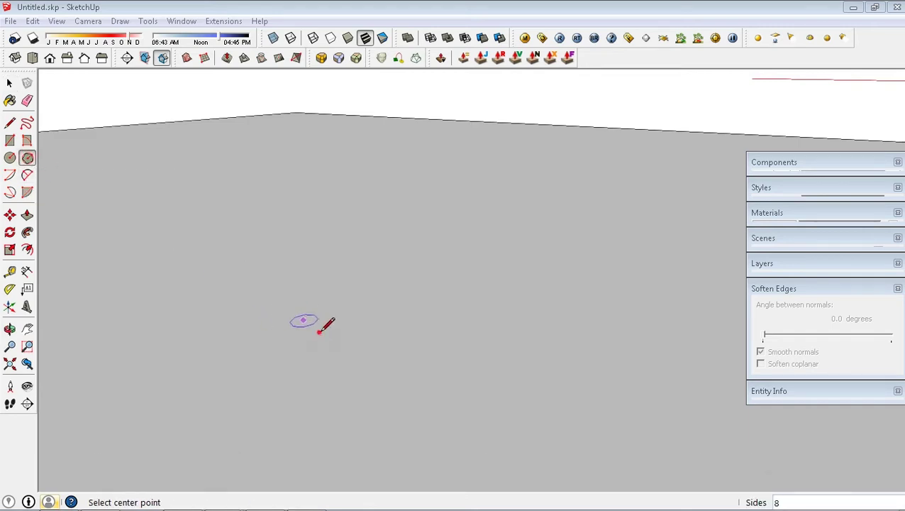
left_click(319, 331)
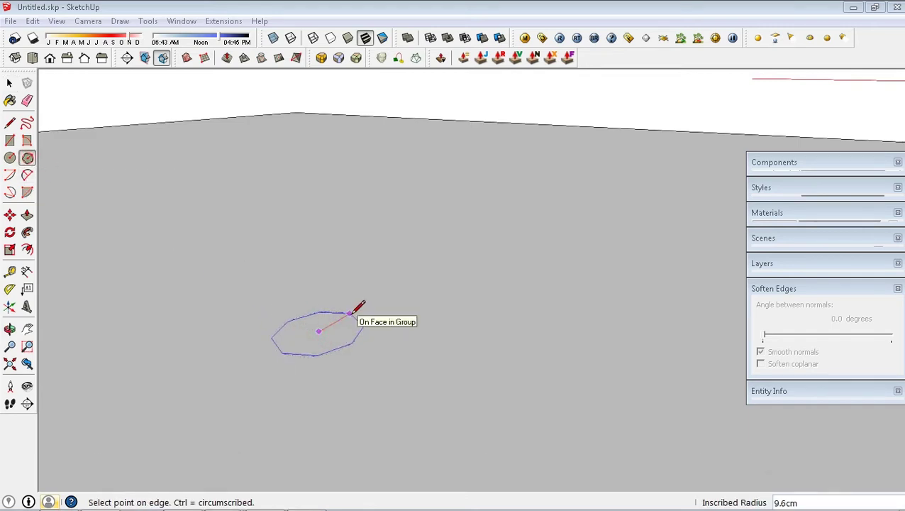
left_click(349, 312)
type("5")
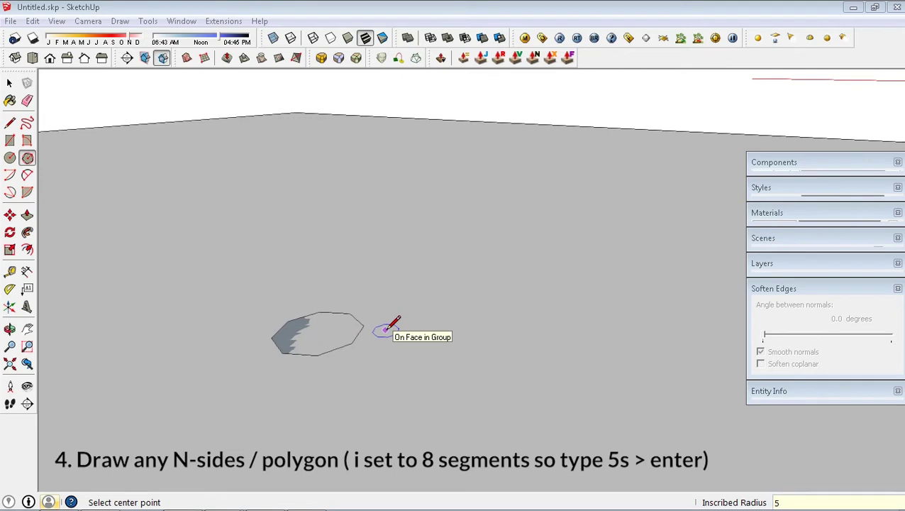
key("Return")
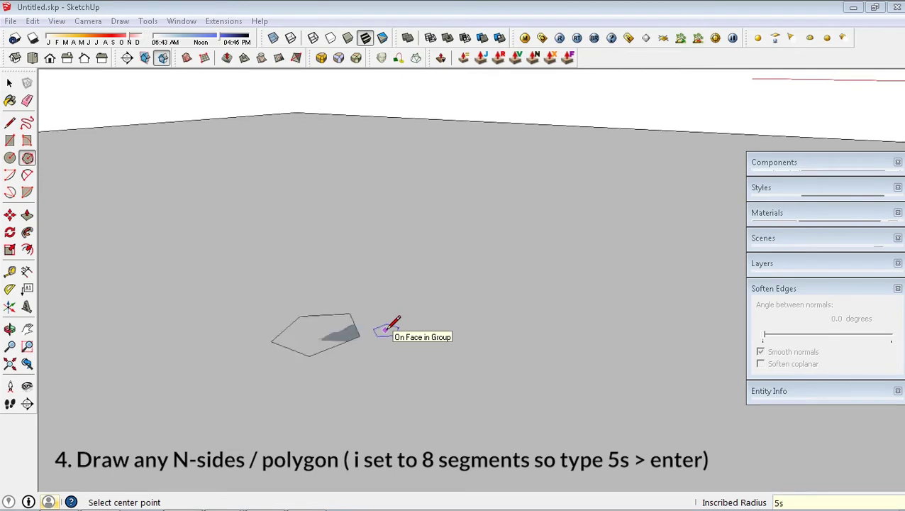
Copy the pentagon straight up above the original.
key("space")
left_click(335, 345)
key("m")
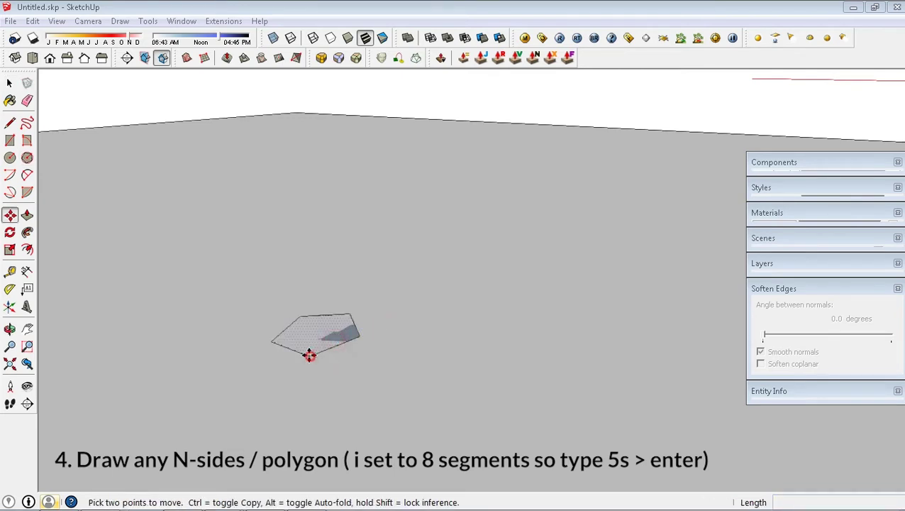
key("ctrl")
left_click(309, 354)
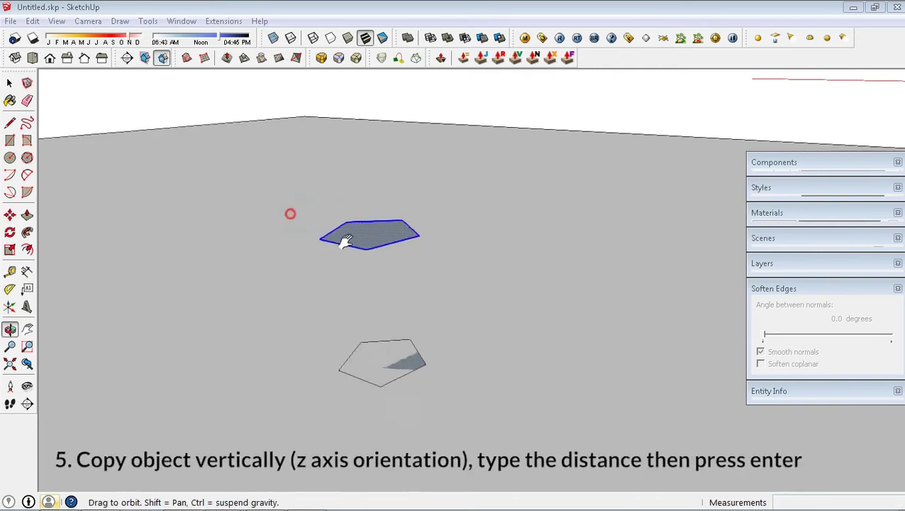
mouse_move(345, 241)
middle_mouse_down()
mouse_move(404, 288)
mouse_move(434, 251)
middle_mouse_up()
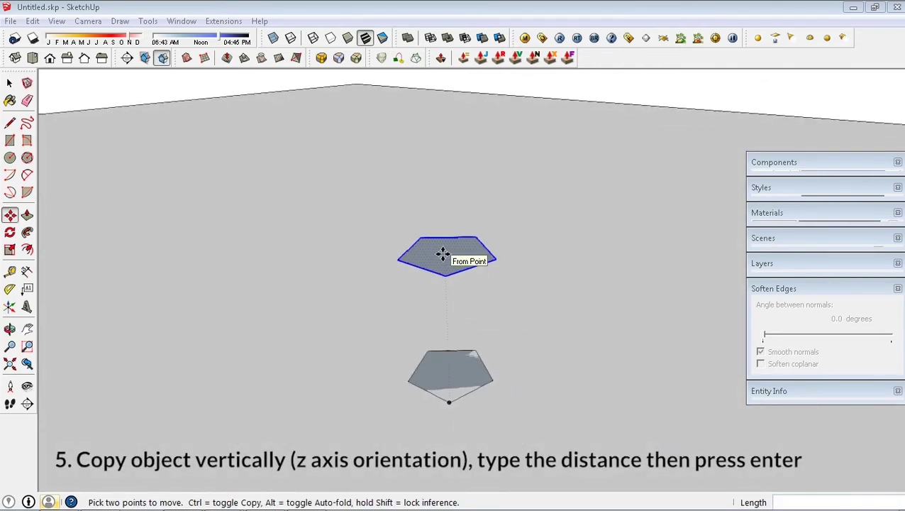
Loft the upper and lower pentagons with Curviloft Loft by Spline into a five-band prism preview.
left_click(382, 58)
left_click(460, 295)
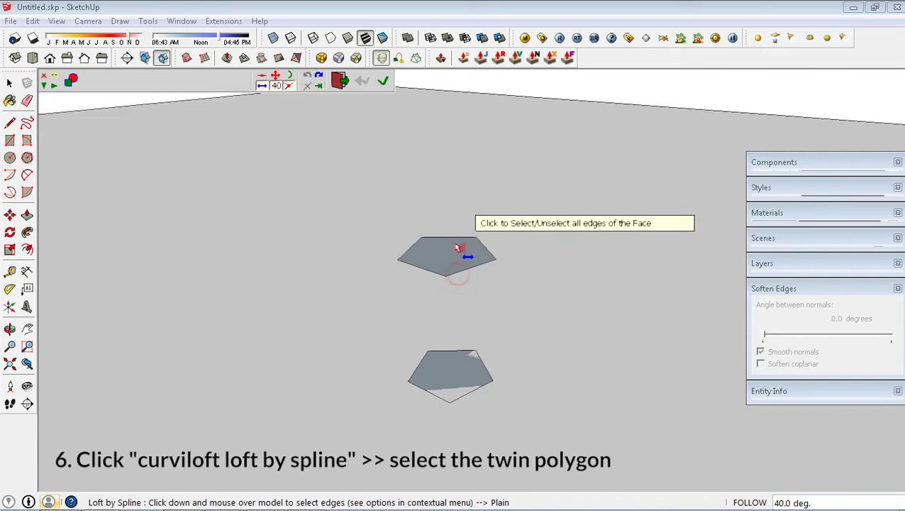
left_click(475, 369)
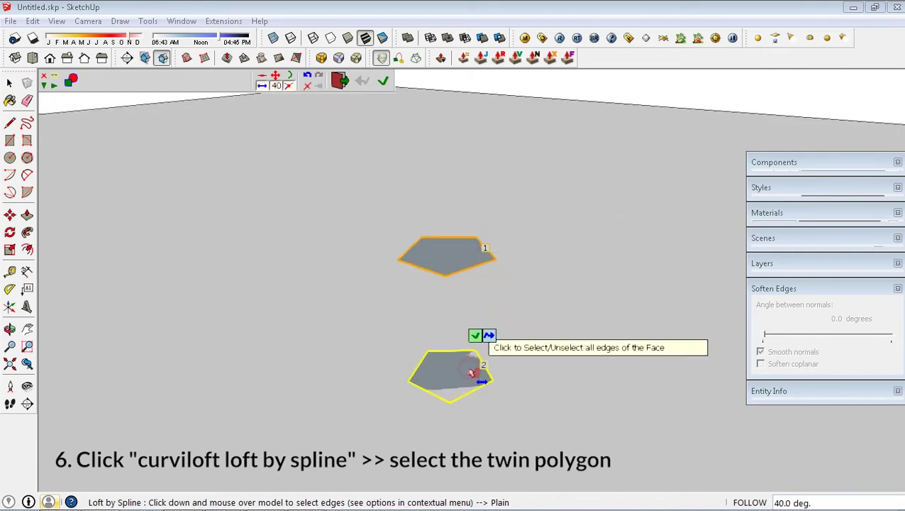
left_click(382, 81)
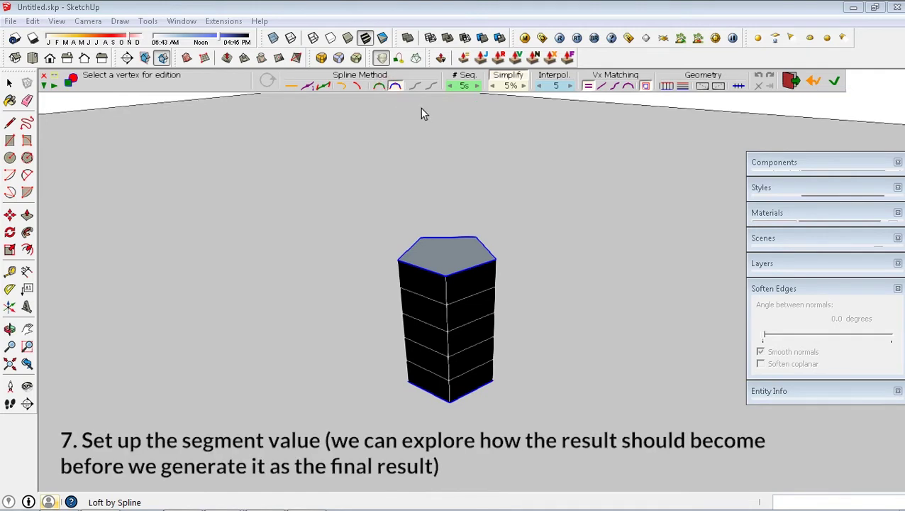
left_click(477, 91)
left_click(477, 91)
left_click(477, 91)
left_click(477, 92)
left_click(477, 91)
left_click(477, 92)
left_click(477, 91)
left_click(477, 91)
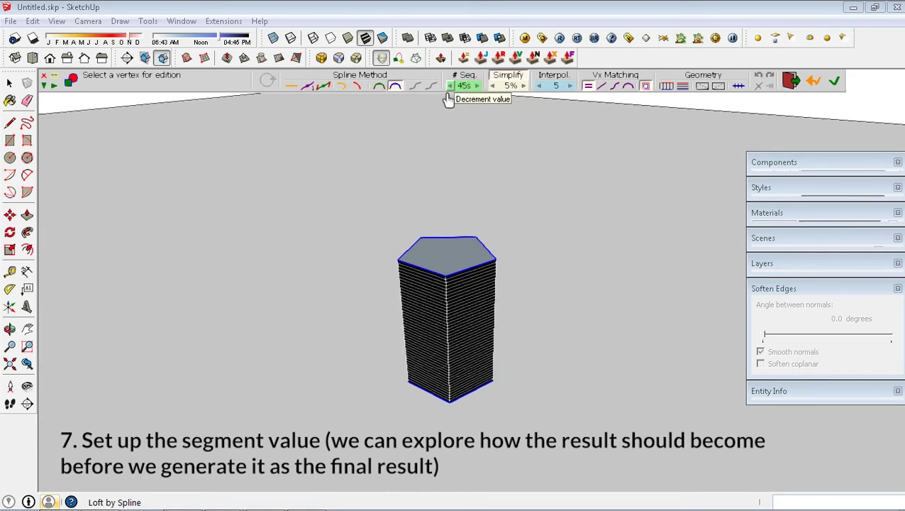
left_click(463, 88)
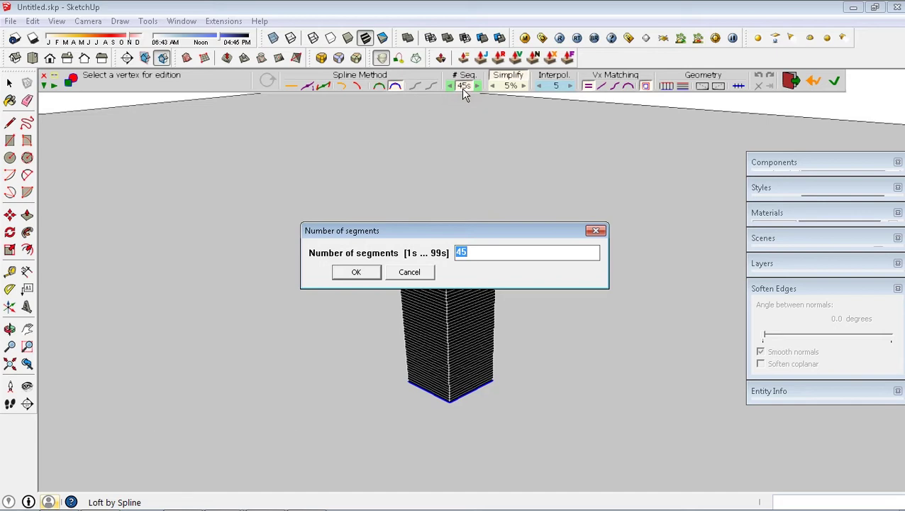
type("5")
key("Return")
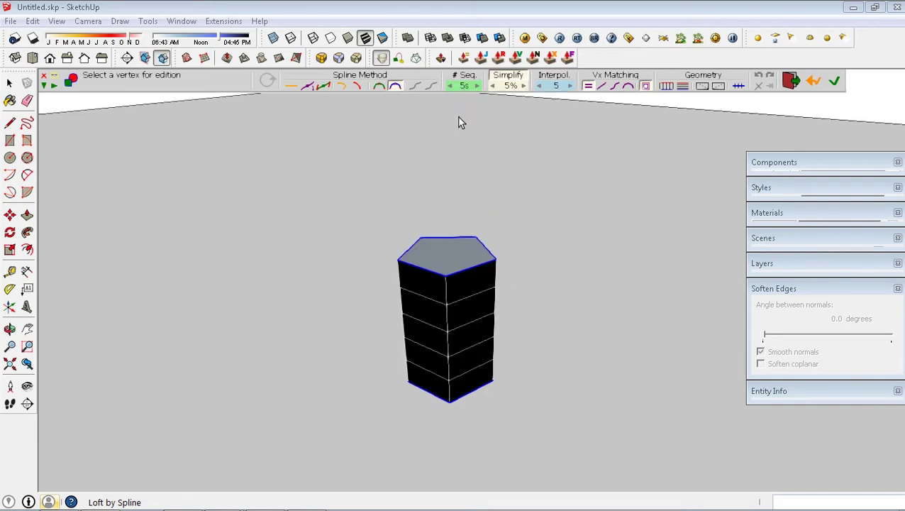
left_click(342, 87)
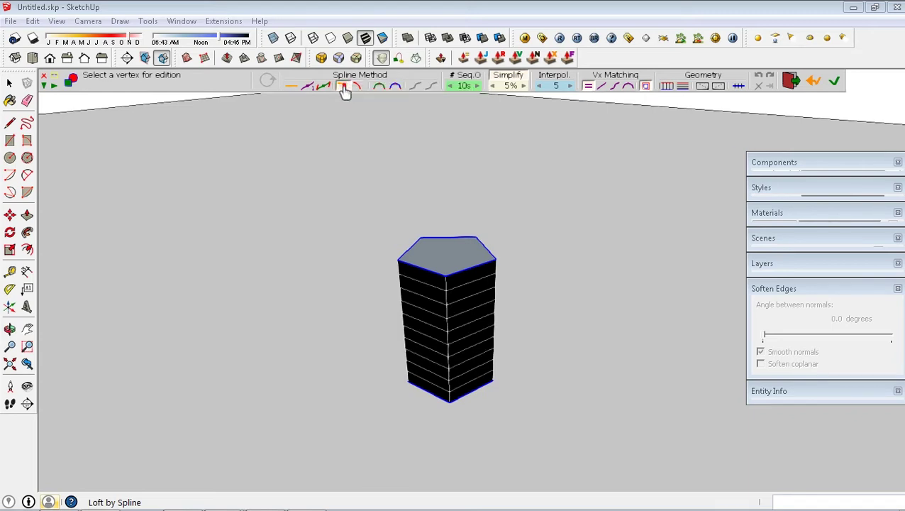
left_click(396, 86)
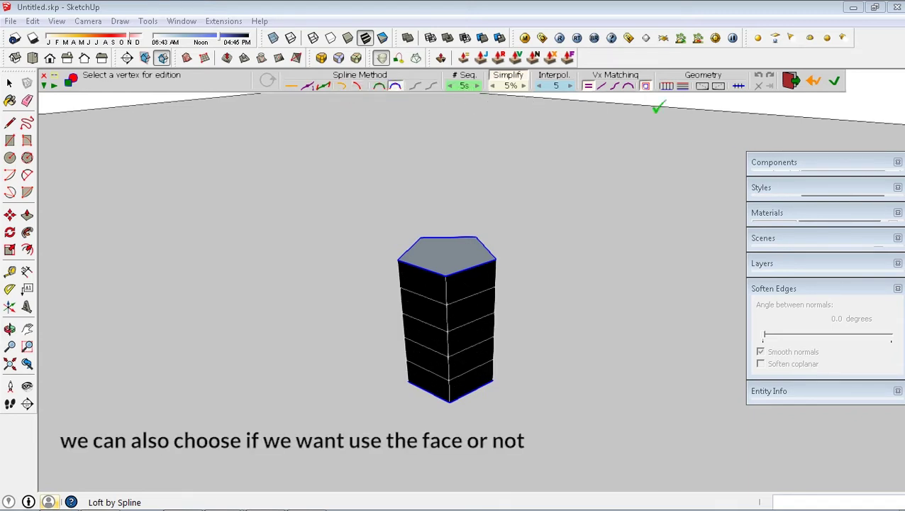
left_click(668, 86)
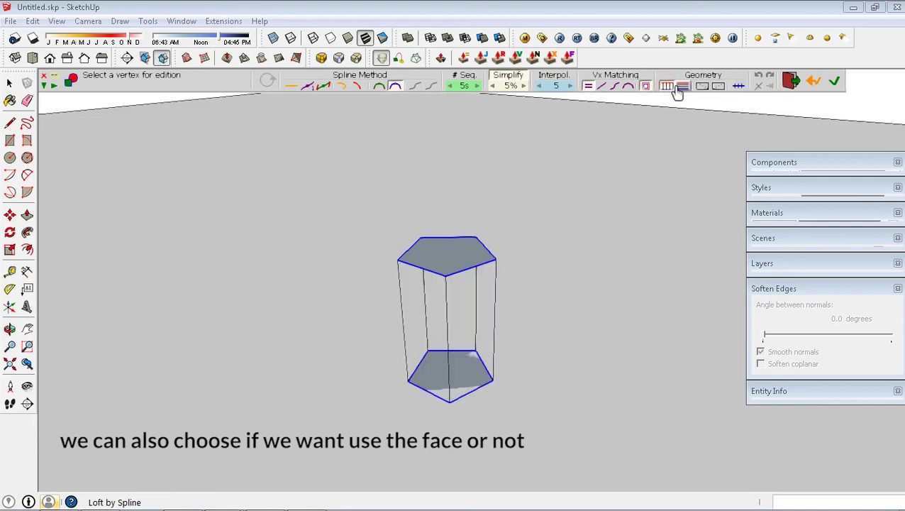
left_click(669, 91)
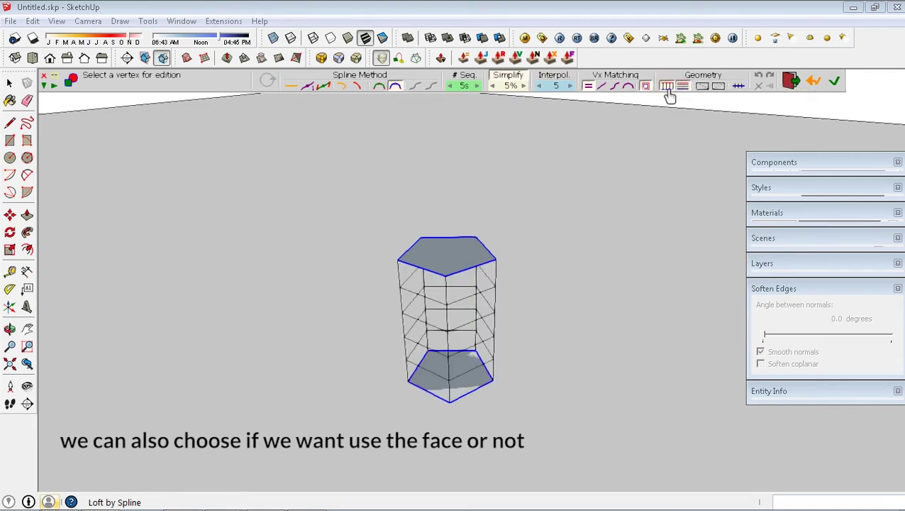
left_click(682, 88)
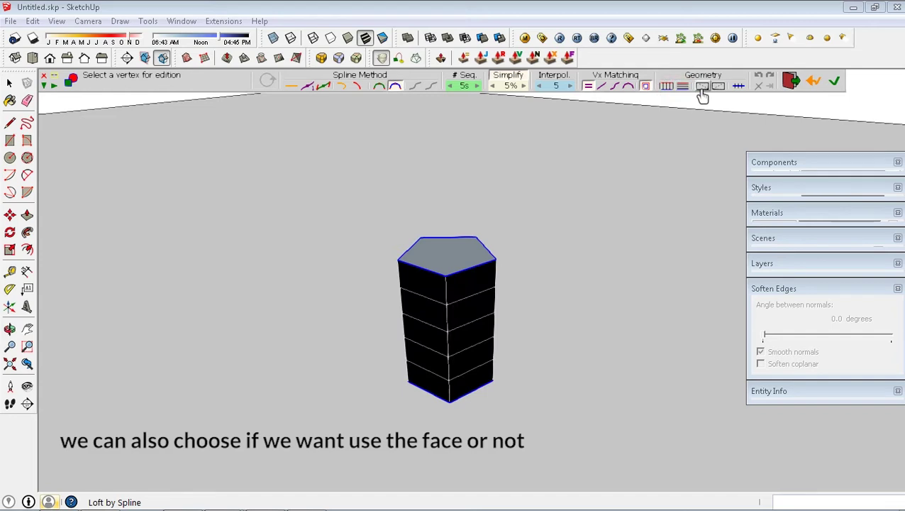
left_click(715, 90)
left_click(714, 90)
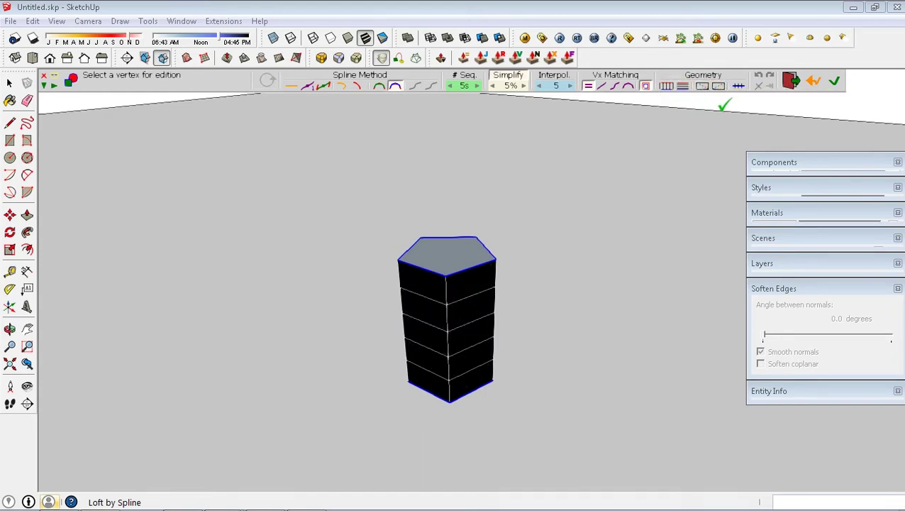
left_click(833, 82)
Commit the loft as a tower group and soften its edges.
left_click(463, 279)
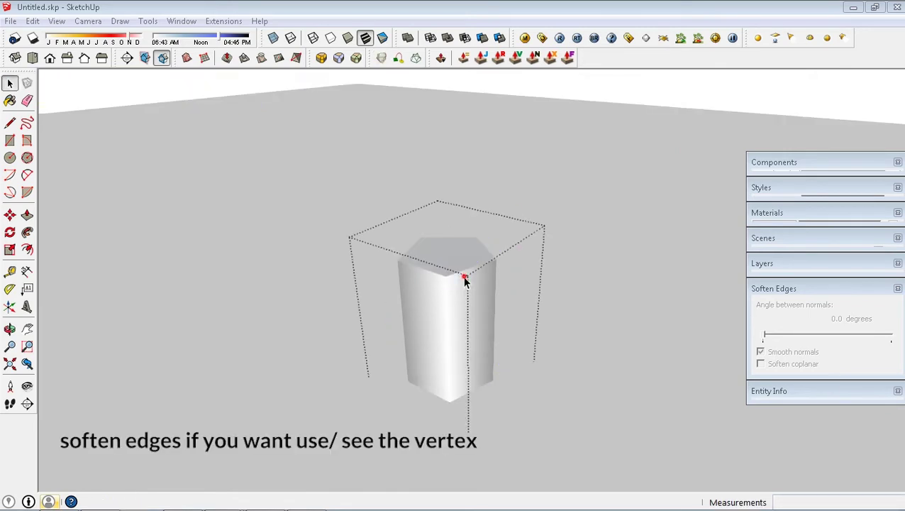
triple_click(463, 278)
left_click(764, 338)
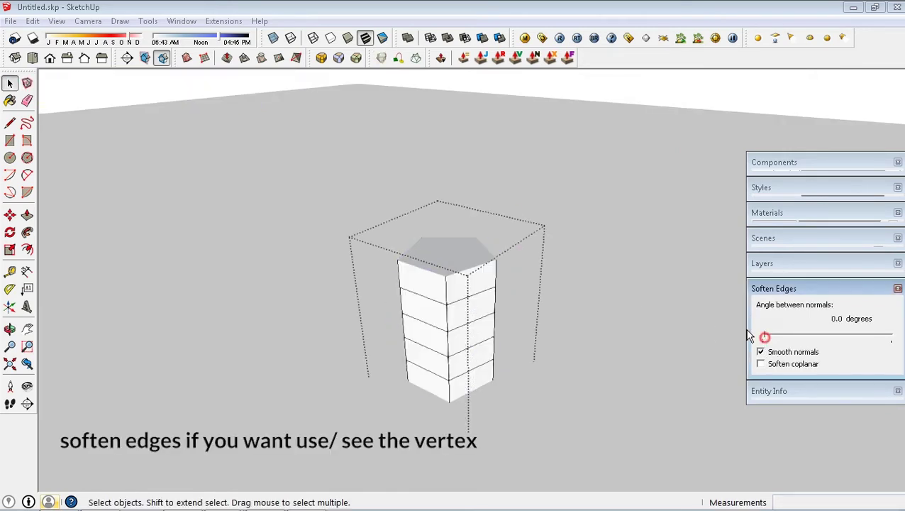
left_click(608, 255)
Move the pentagonal tower off to the left.
left_click(434, 284)
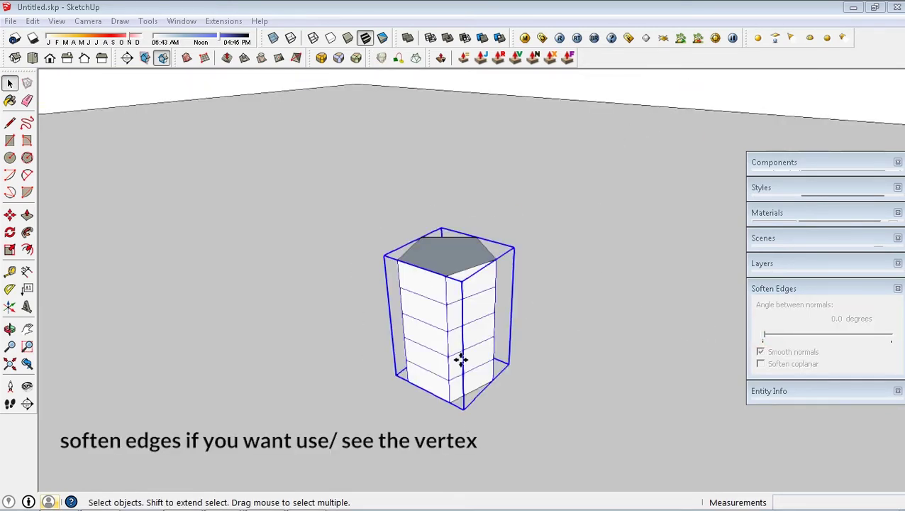
key("m")
left_click(487, 382)
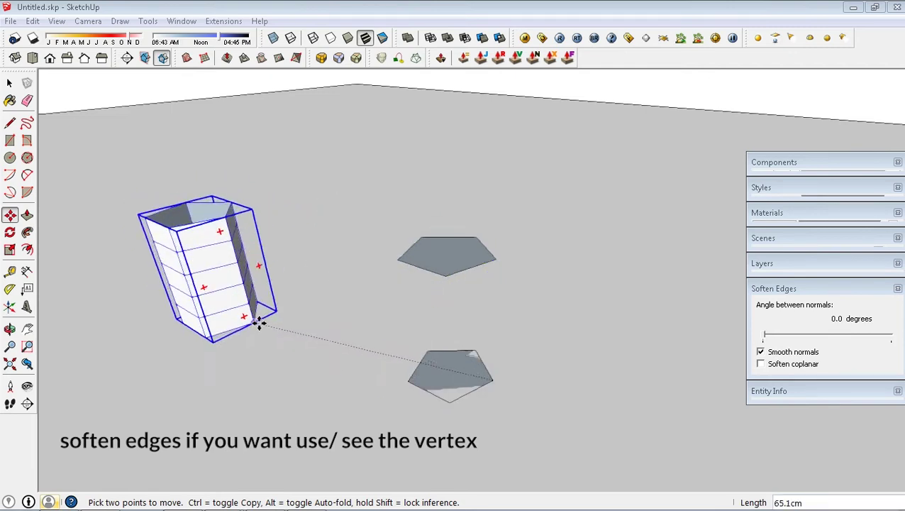
left_click(275, 312)
key("space")
mouse_move(227, 266)
middle_mouse_down()
mouse_move(485, 321)
mouse_move(620, 401)
mouse_move(431, 236)
mouse_move(339, 188)
mouse_move(400, 259)
mouse_move(516, 251)
mouse_move(457, 243)
middle_mouse_up()
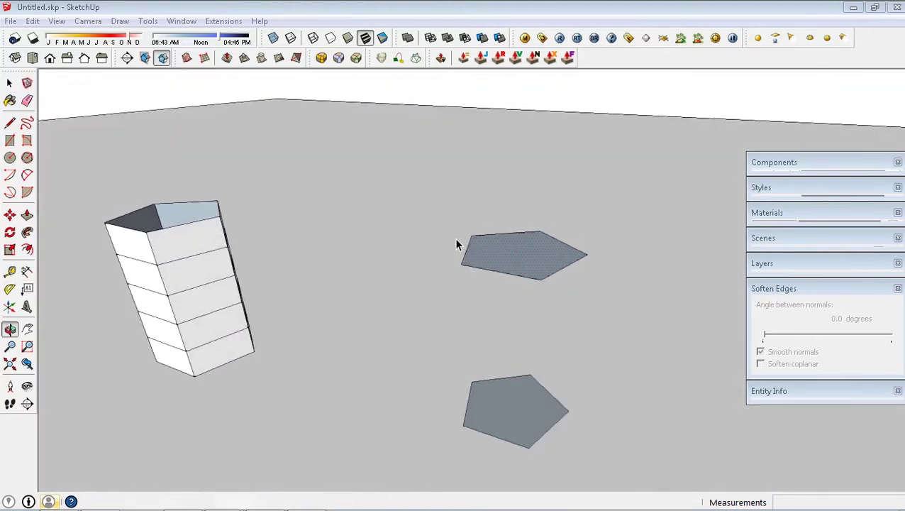
Delete the upper pentagon face, leaving only the ground pentagon.
left_click(516, 257)
key("Delete")
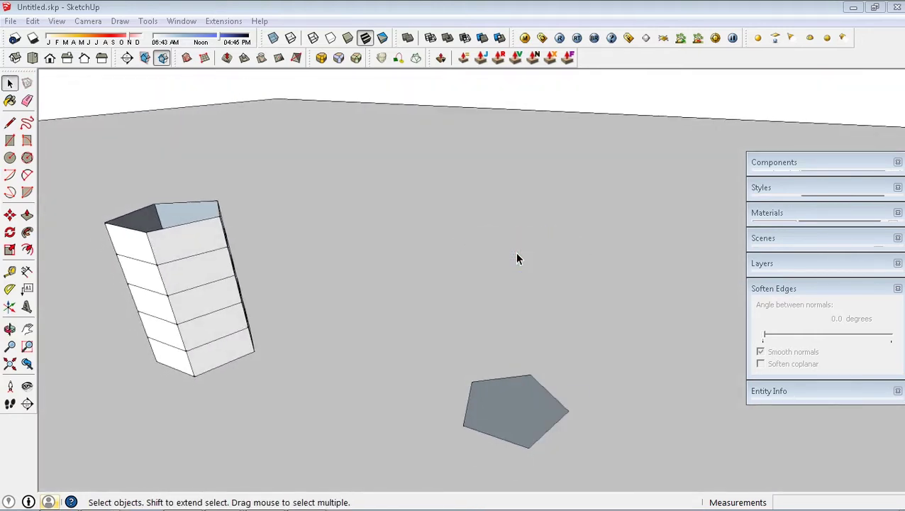
left_click(27, 157)
Draw an 8-sided polygon face on the ground beside the pentagon.
left_click(532, 310)
left_click(574, 301)
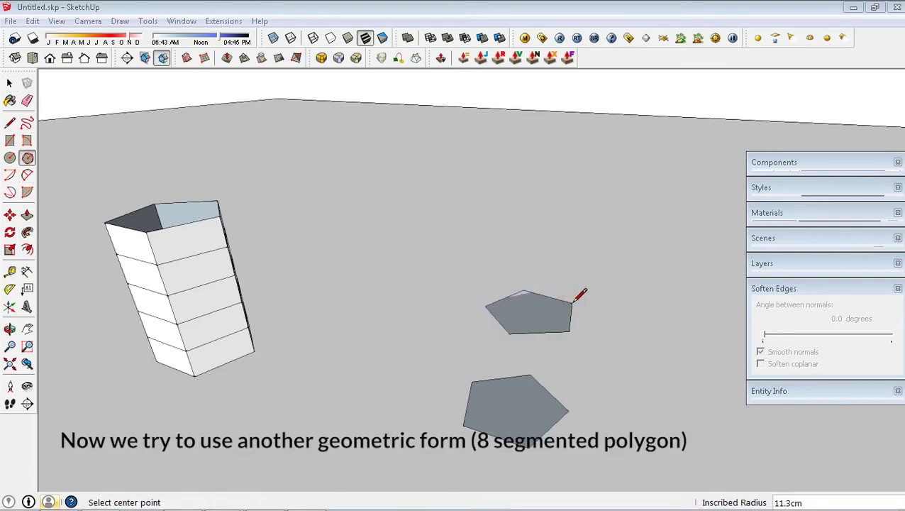
key("Return")
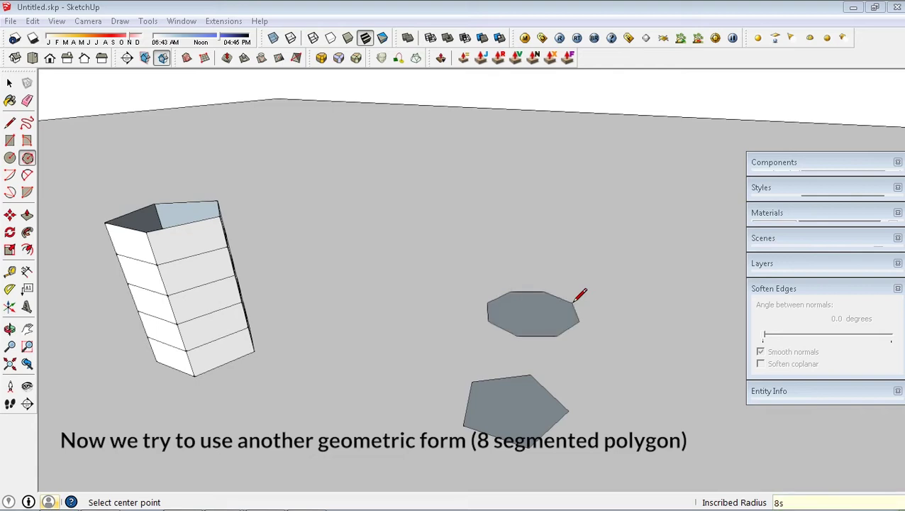
Raise the octagon along the blue axis and shift it sideways.
key("space")
key("m")
left_click(560, 337)
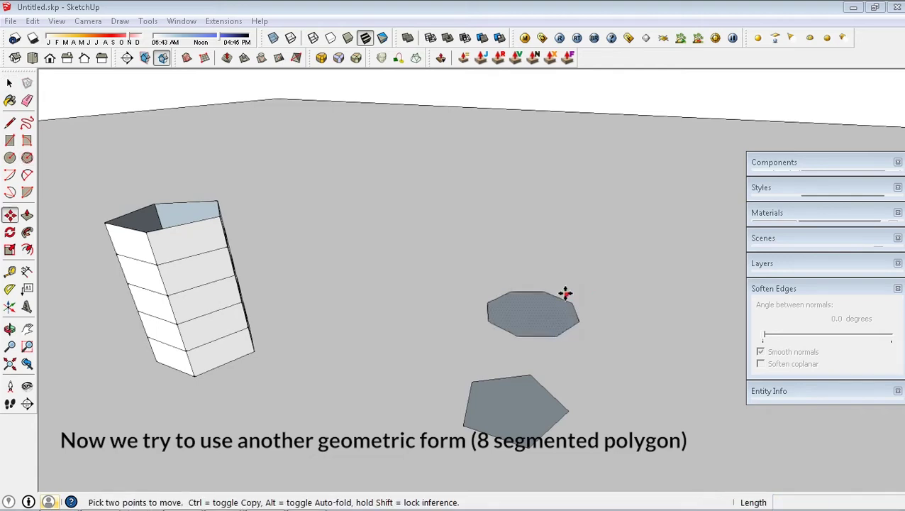
left_click(564, 234)
mouse_move(564, 234)
middle_mouse_down()
mouse_move(543, 260)
mouse_move(661, 277)
mouse_move(637, 243)
middle_mouse_up()
left_click(638, 259)
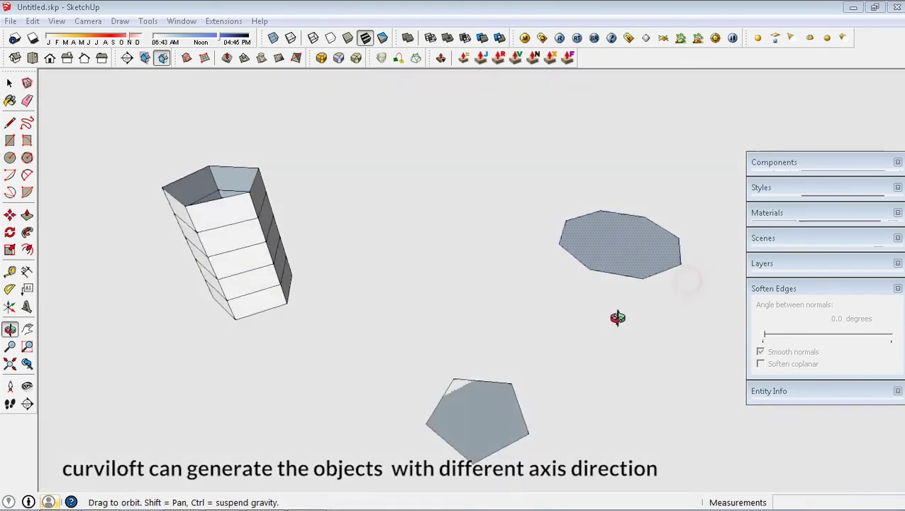
left_click(532, 296)
middle_click_drag(532, 296, 577, 295)
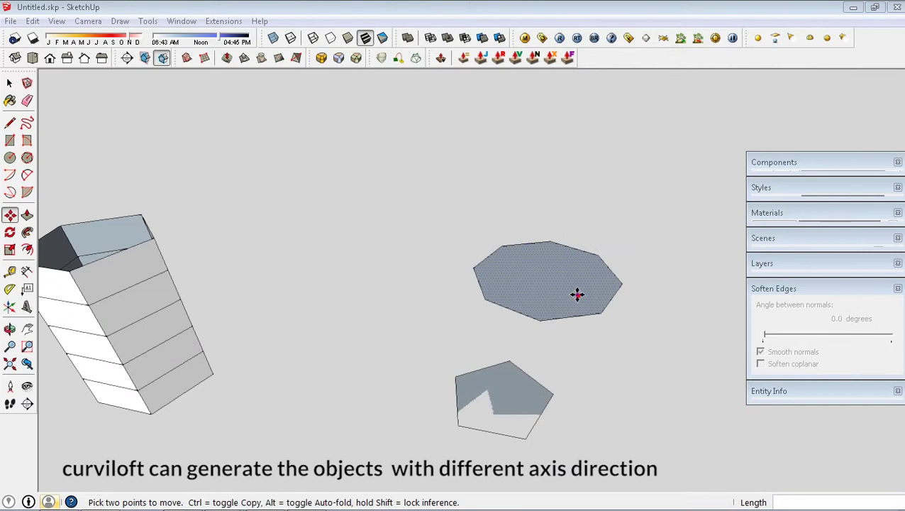
left_click(577, 294)
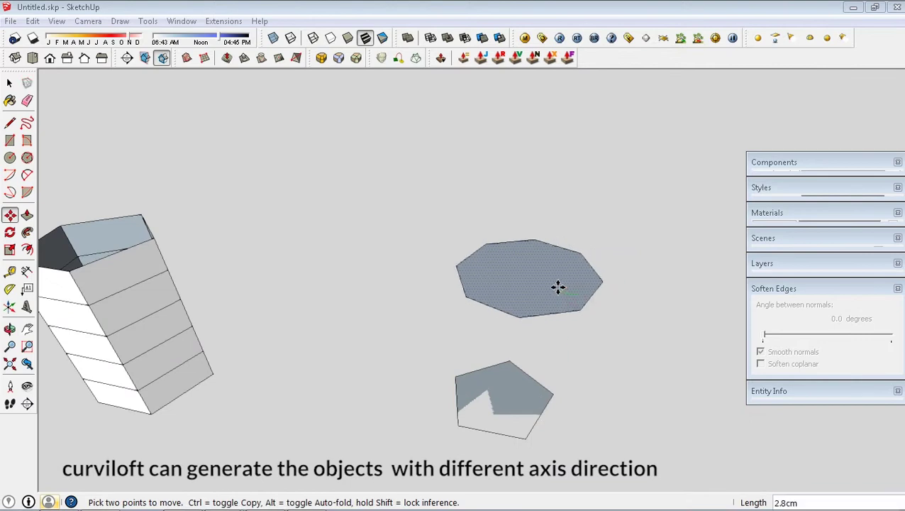
middle_click_drag(530, 325, 334, 289)
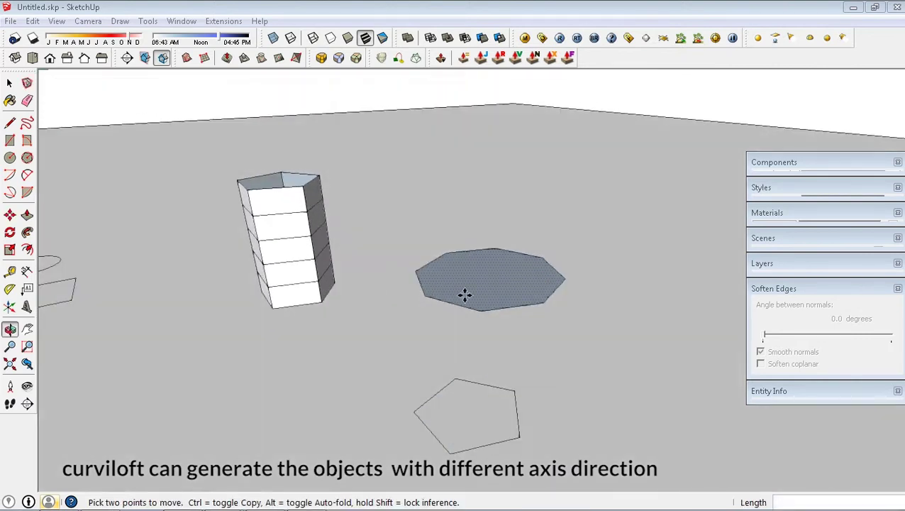
Tilt the octagon at an angle with the Rotate tool.
key("q")
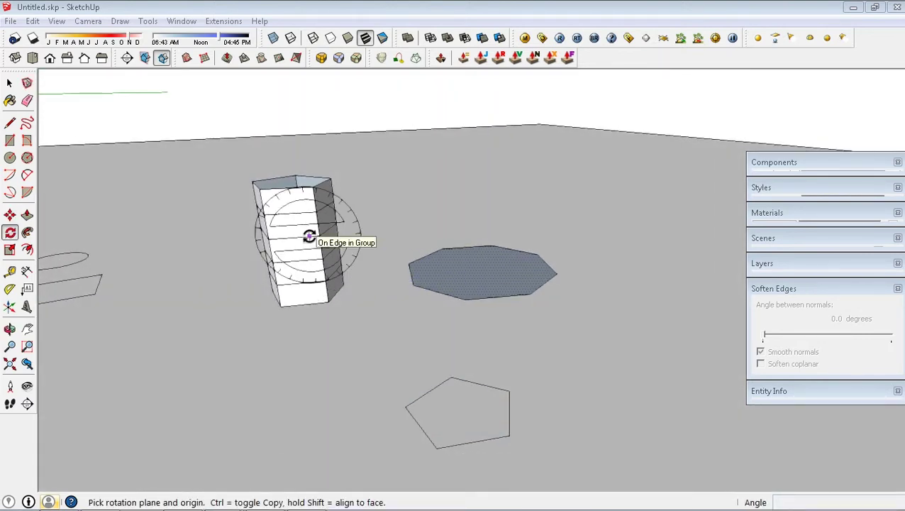
middle_click_drag(357, 111, 317, 128)
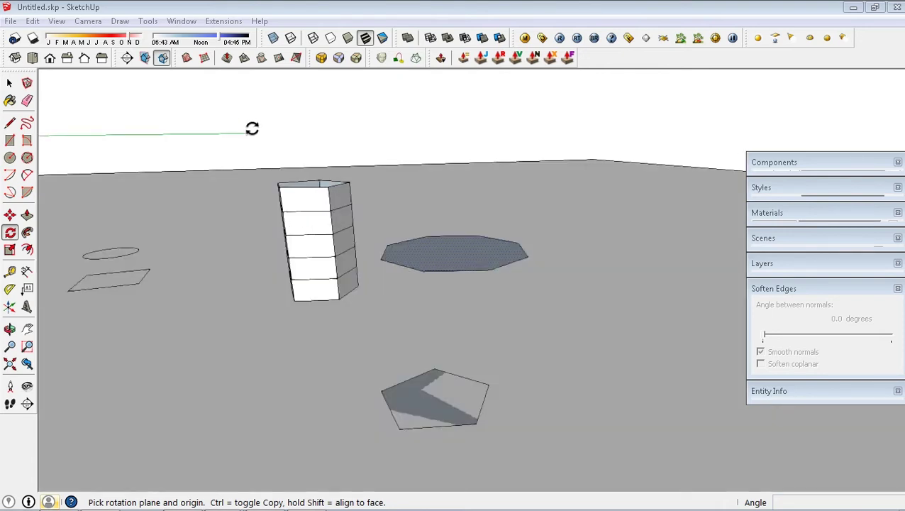
middle_click_drag(219, 164, 245, 129)
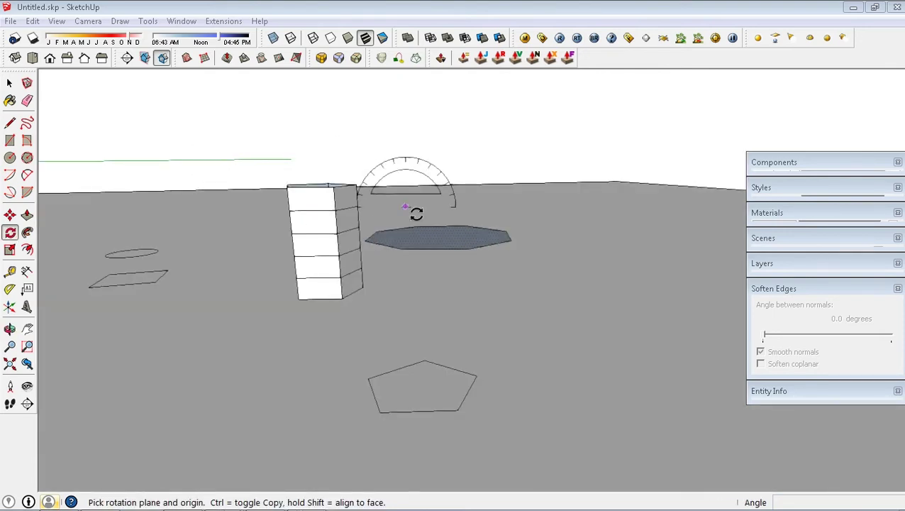
left_click(464, 242)
left_click(562, 223)
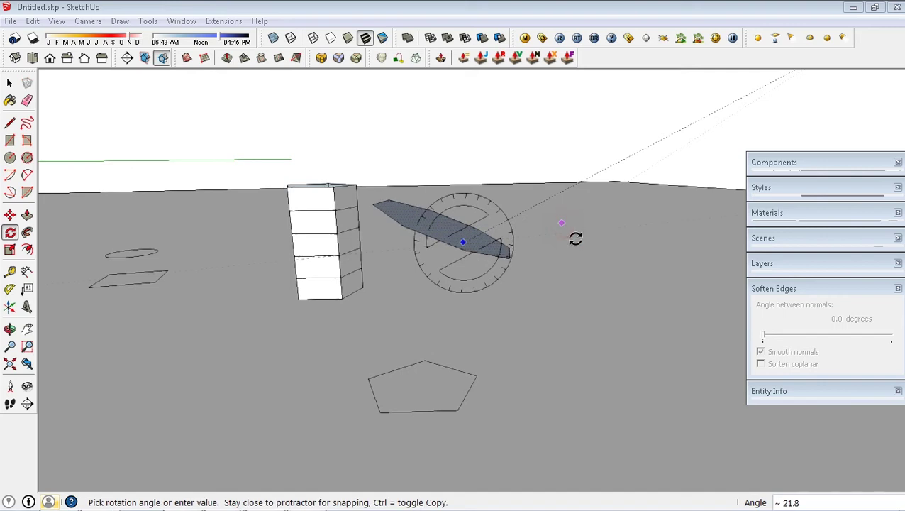
left_click(576, 252)
mouse_move(509, 277)
middle_mouse_down()
mouse_move(582, 370)
mouse_move(448, 398)
mouse_move(584, 337)
middle_mouse_up()
Move the tilted octagon higher above the ground.
key("m")
left_click(593, 337)
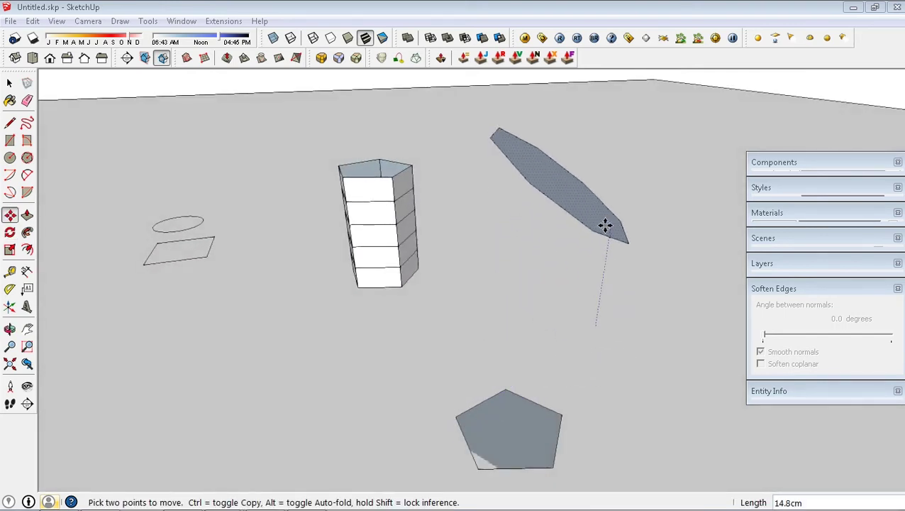
middle_click_drag(582, 206, 521, 258)
left_click(635, 208)
Select the ground pentagon and launch Curviloft Loft by Spline.
key("space")
left_click(513, 435)
mouse_move(483, 319)
middle_mouse_down()
mouse_move(567, 274)
mouse_move(436, 149)
middle_mouse_up()
left_click(381, 58)
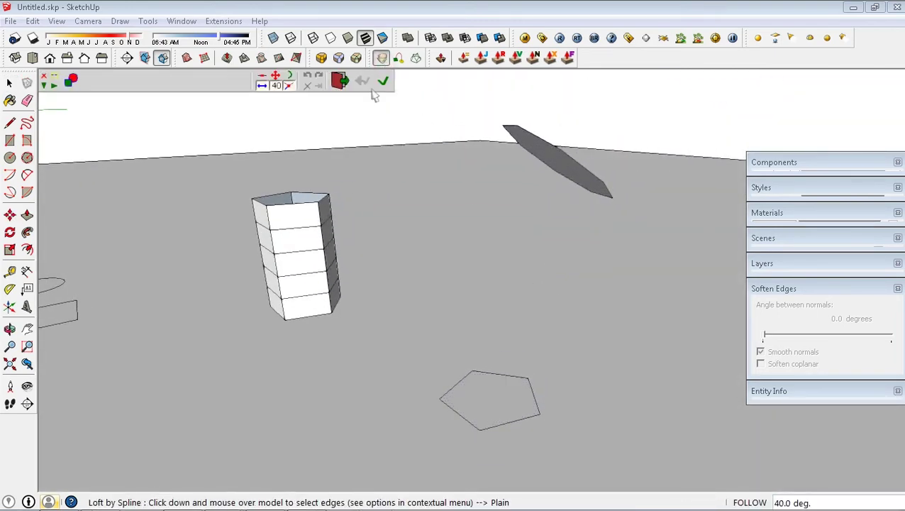
Pick the pentagon and then the tilted octagon to generate the loft.
left_click(511, 394)
mouse_move(510, 393)
middle_mouse_down()
mouse_move(588, 267)
mouse_move(555, 215)
middle_mouse_up()
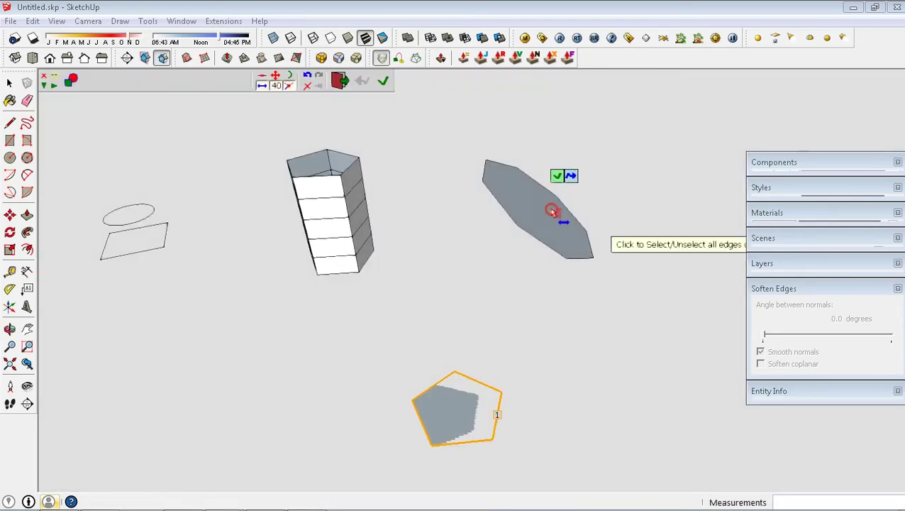
left_click(384, 81)
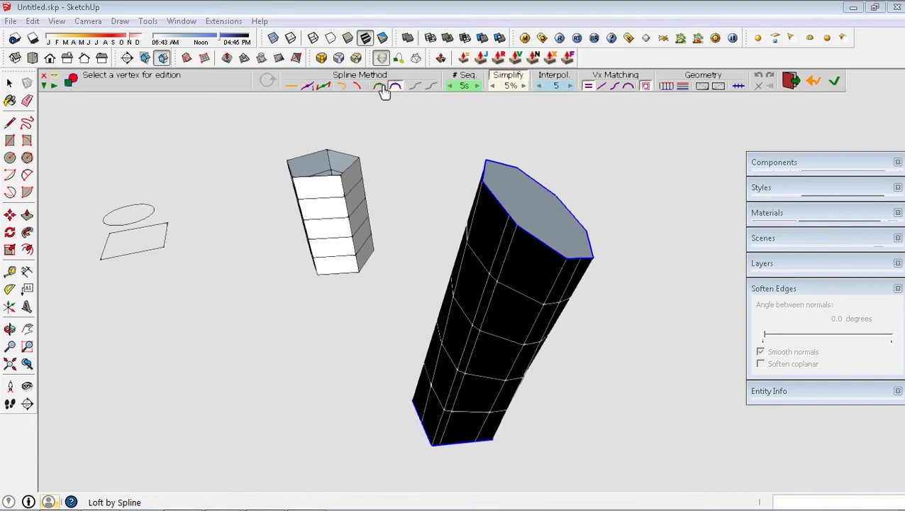
mouse_move(467, 284)
middle_mouse_down()
mouse_move(469, 210)
mouse_move(661, 196)
mouse_move(479, 214)
mouse_move(87, 188)
mouse_move(42, 206)
mouse_move(667, 233)
middle_mouse_up()
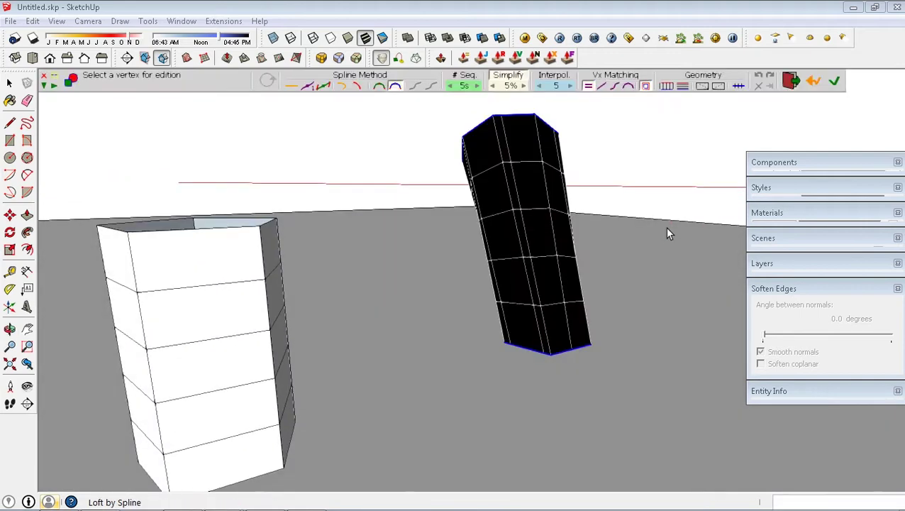
middle_click_drag(606, 239, 345, 229)
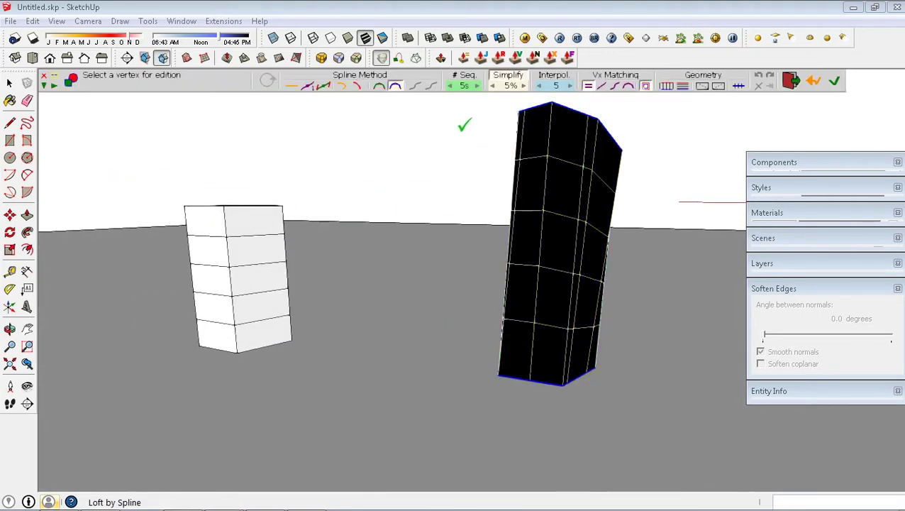
Curve the loft with more segments and elliptic junctions, then finish it as a smooth surface.
left_click(347, 88)
mouse_move(538, 200)
middle_mouse_down()
mouse_move(400, 202)
mouse_move(489, 182)
mouse_move(478, 302)
middle_mouse_up()
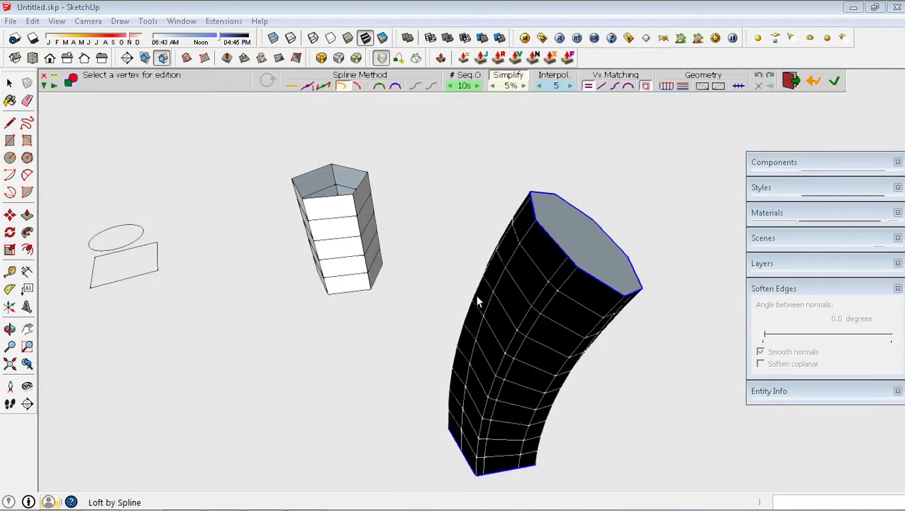
left_click(361, 89)
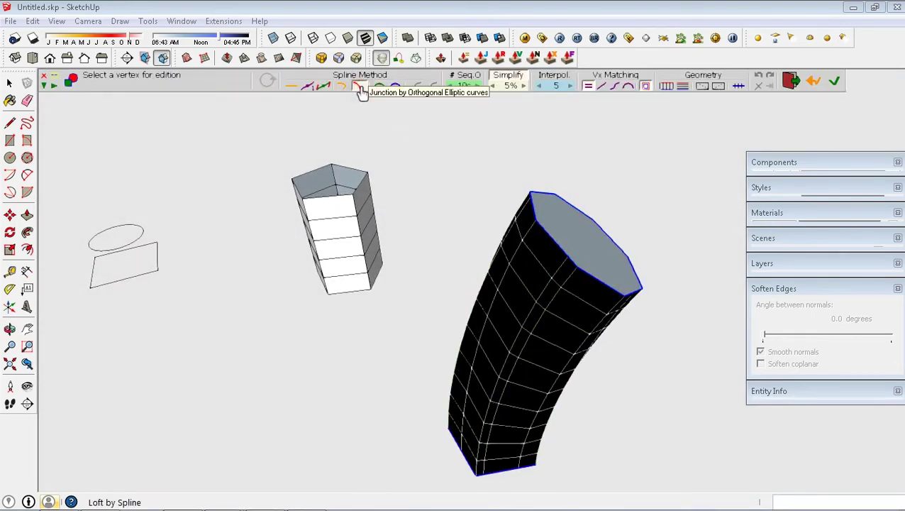
middle_click_drag(517, 202, 469, 101)
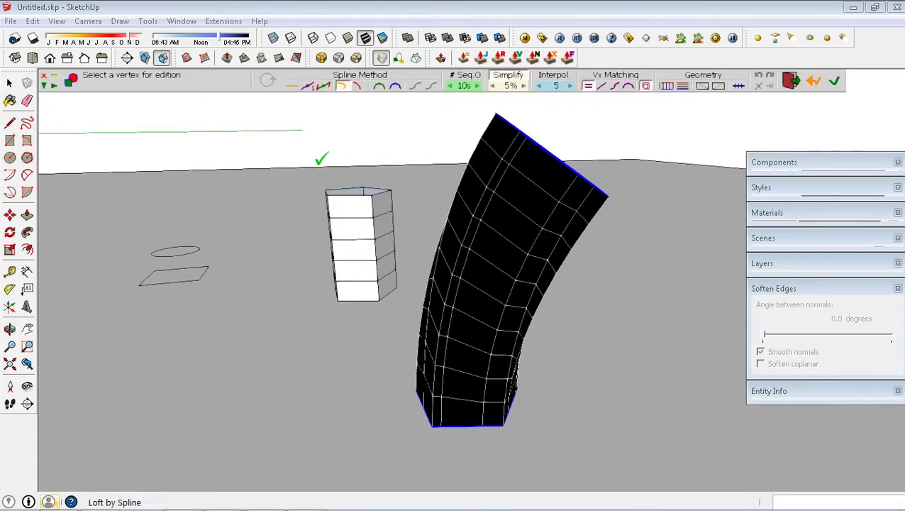
left_click(834, 83)
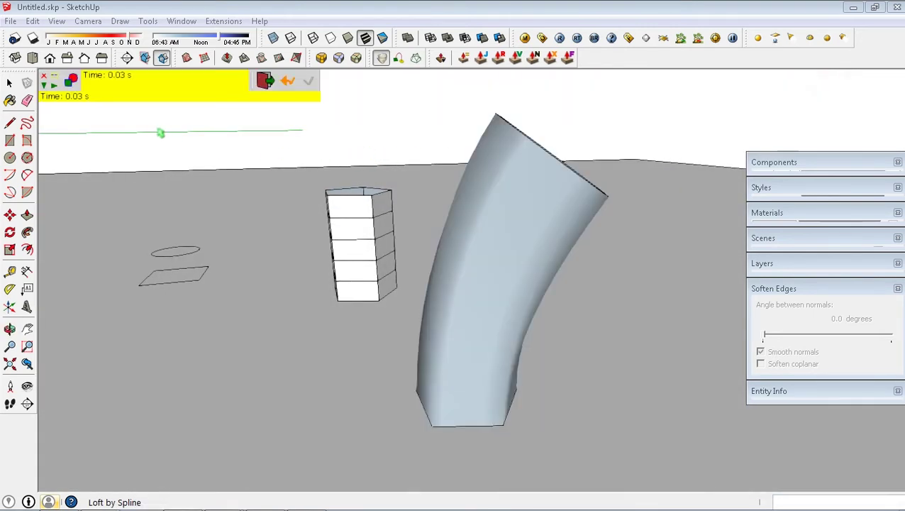
Soften the edges of the curved tube's faces.
left_click(9, 83)
middle_click_drag(333, 269, 399, 306)
mouse_move(354, 370)
middle_mouse_down()
mouse_move(391, 307)
mouse_move(591, 115)
mouse_move(606, 119)
mouse_move(603, 55)
mouse_move(588, 170)
middle_mouse_up()
mouse_move(490, 399)
middle_mouse_down()
mouse_move(536, 202)
mouse_move(477, 396)
middle_mouse_up()
middle_click_drag(511, 263, 502, 352, "shift")
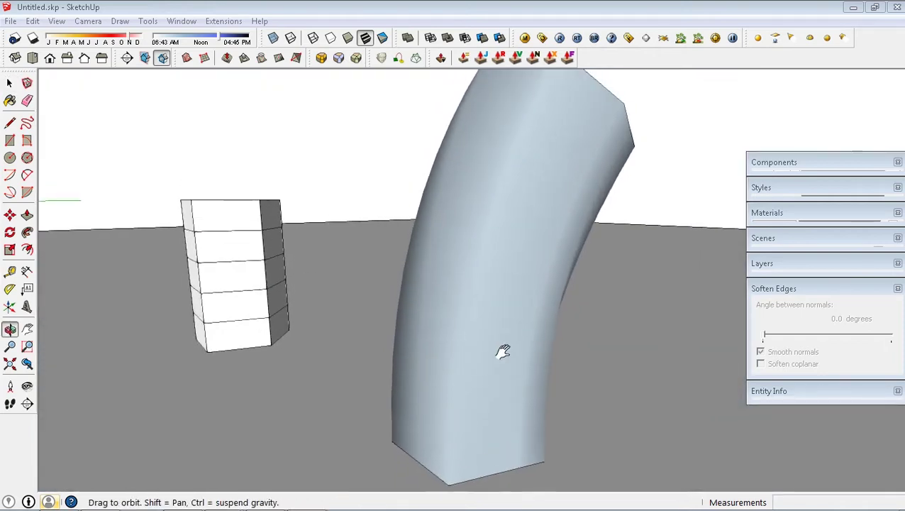
triple_click(520, 320)
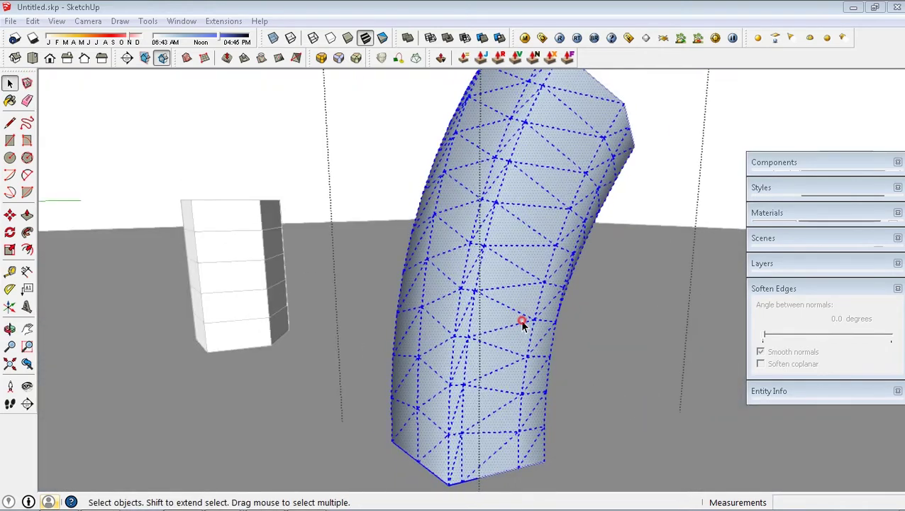
left_click(758, 337)
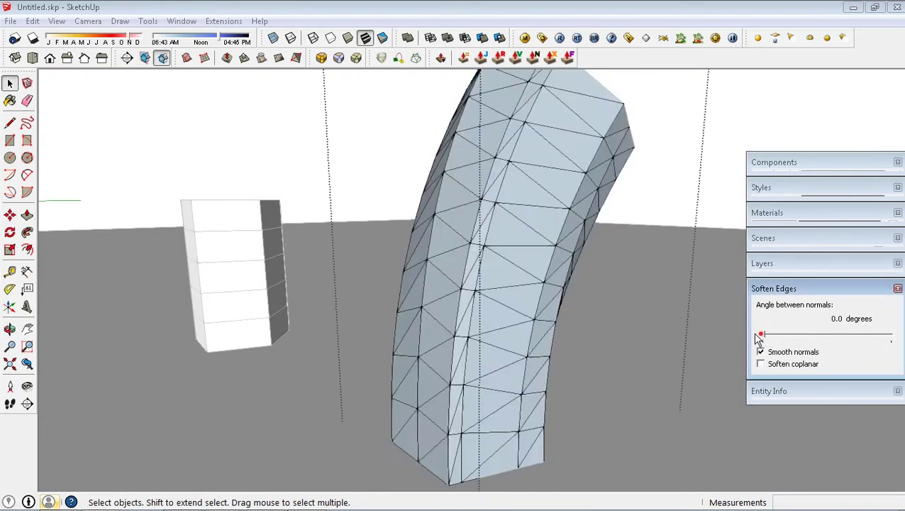
left_click(722, 161)
Scale the bent tube to 0.50 of its size.
left_click(566, 259)
key("s")
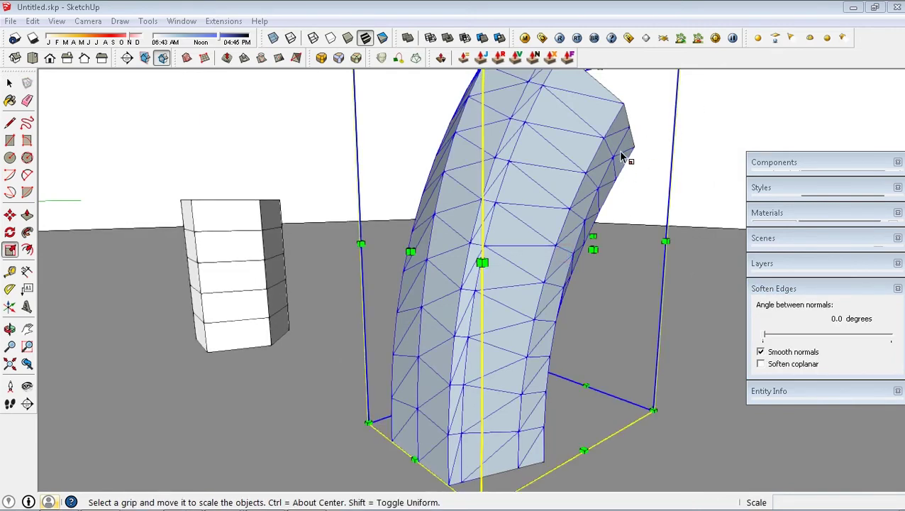
middle_click_drag(622, 148, 695, 119)
left_click_drag(557, 222, 502, 301)
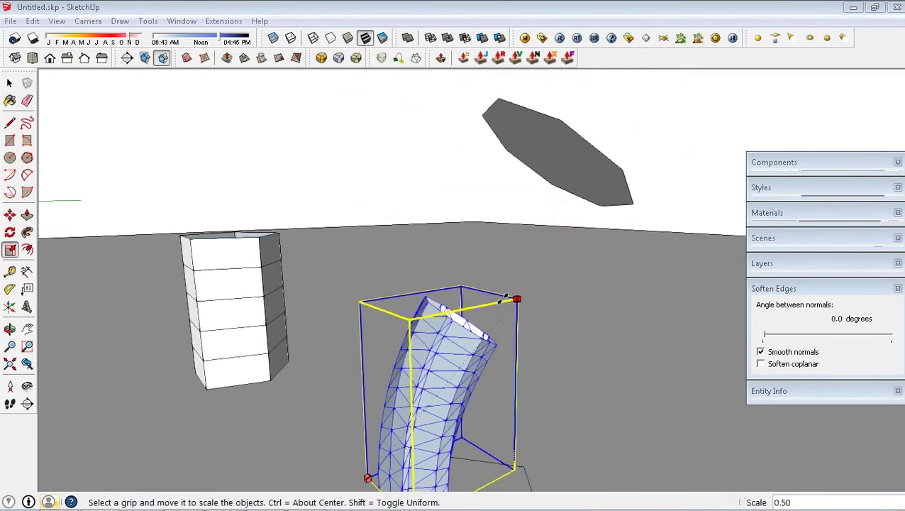
key("m")
left_click(656, 432)
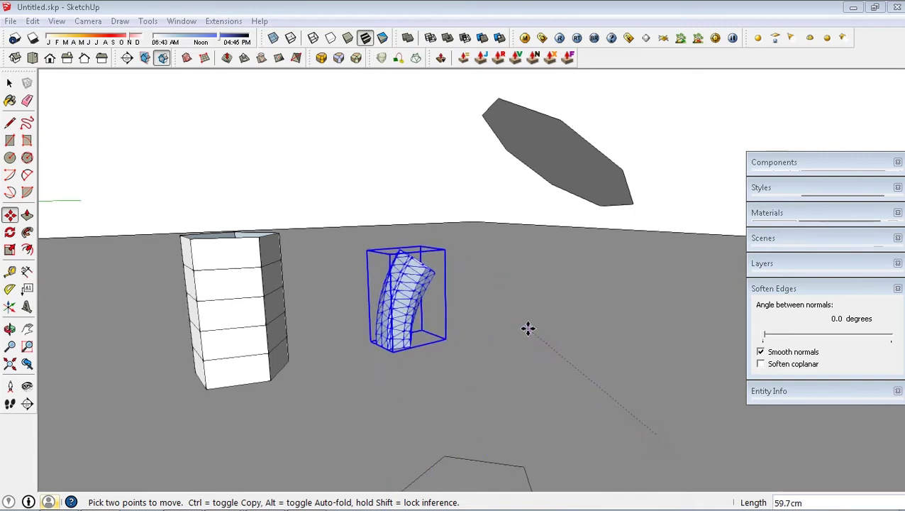
Move the bent tube further back beside the tower and clear the selection.
left_click(486, 325)
key("space")
left_click(485, 452)
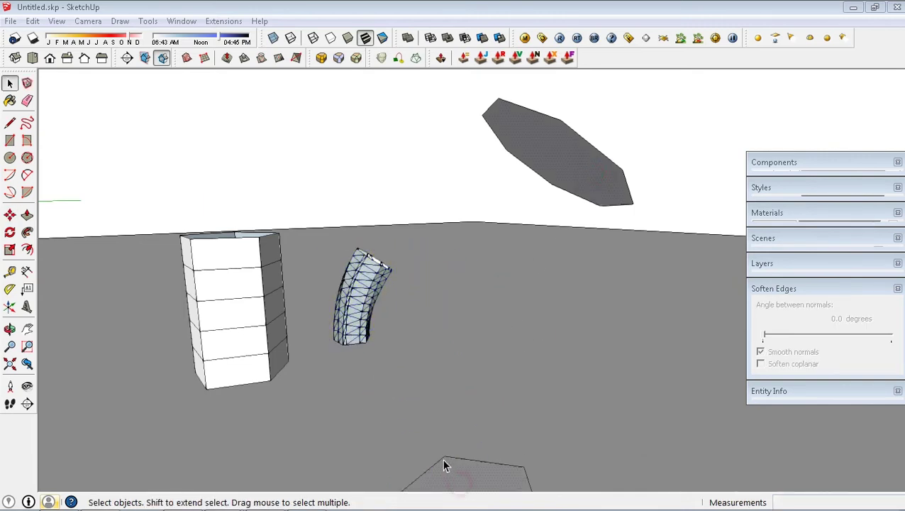
middle_click_drag(444, 465, 262, 319)
key("q")
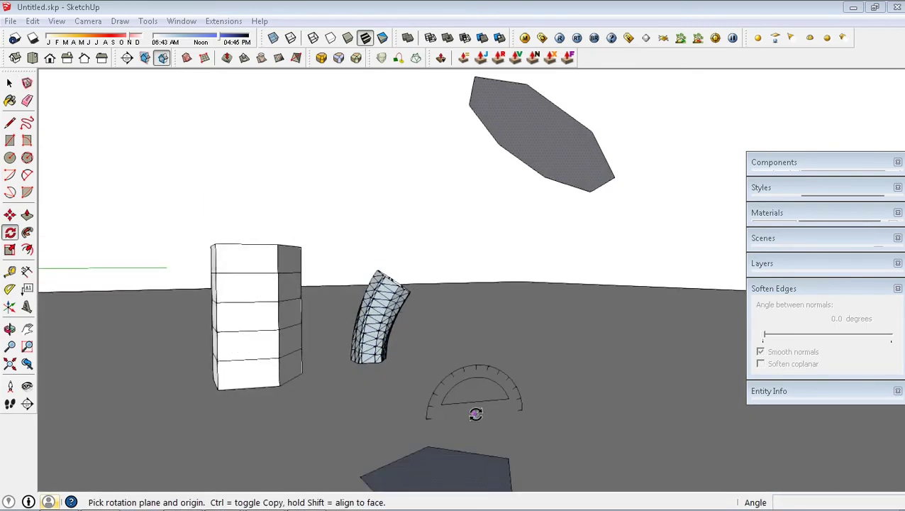
Rotate the flat hexagon piece upright by 90 degrees.
left_click(576, 218)
left_click(639, 199)
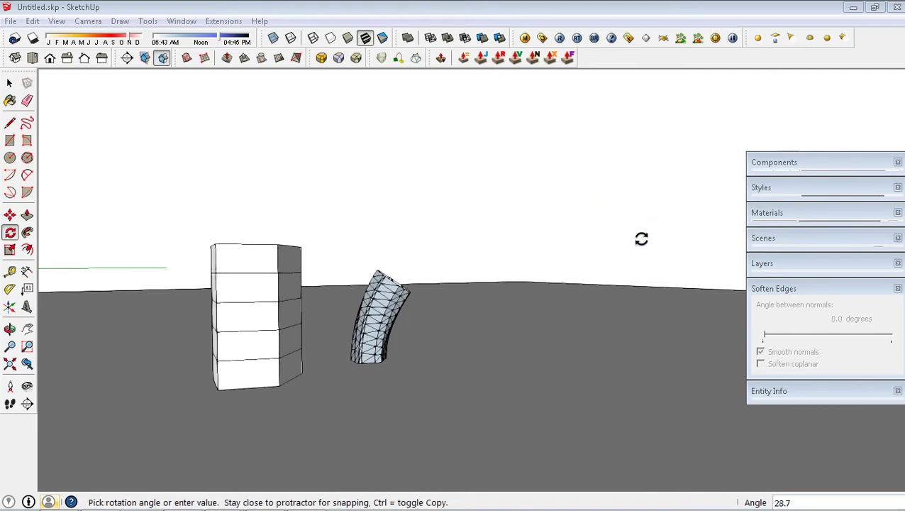
left_click(641, 239)
scroll(472, 320, "down", 3)
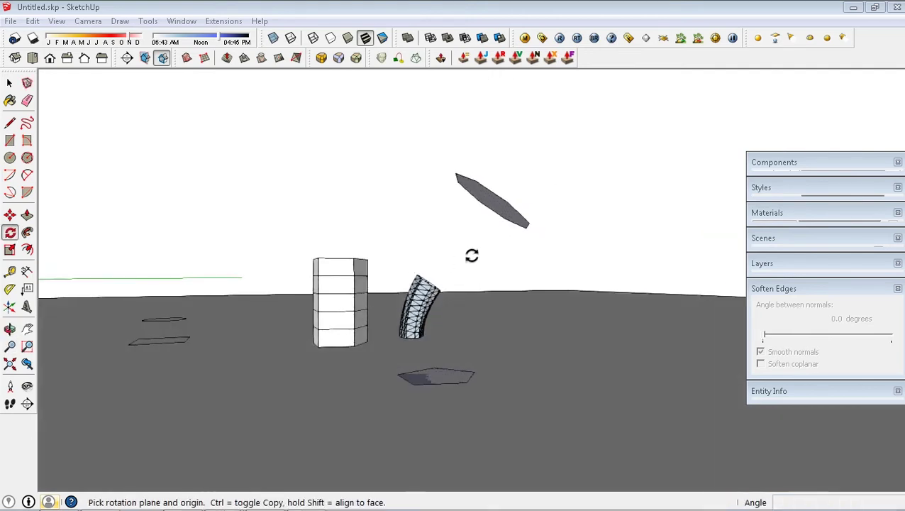
left_click_drag(504, 220, 592, 220)
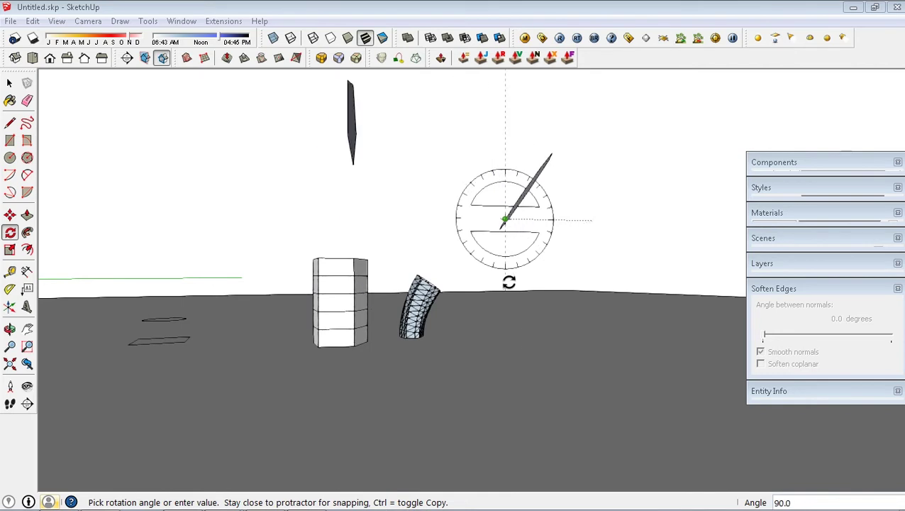
left_click(536, 280)
mouse_move(529, 190)
middle_mouse_down()
mouse_move(554, 212)
mouse_move(598, 222)
mouse_move(595, 213)
middle_mouse_up()
Scale the hexagon to 0.64 and rotate it into a new orientation.
key("space")
key("s")
left_click_drag(616, 147, 598, 183)
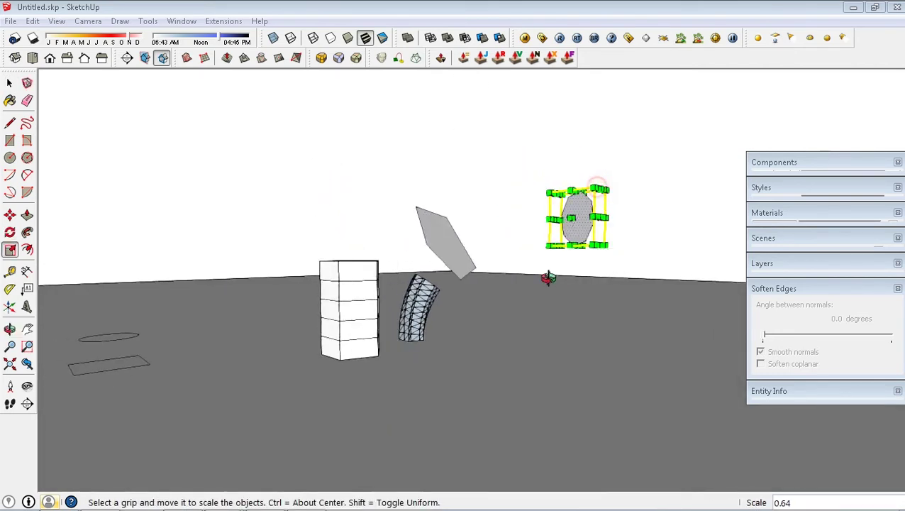
middle_click_drag(548, 278, 540, 270)
key("q")
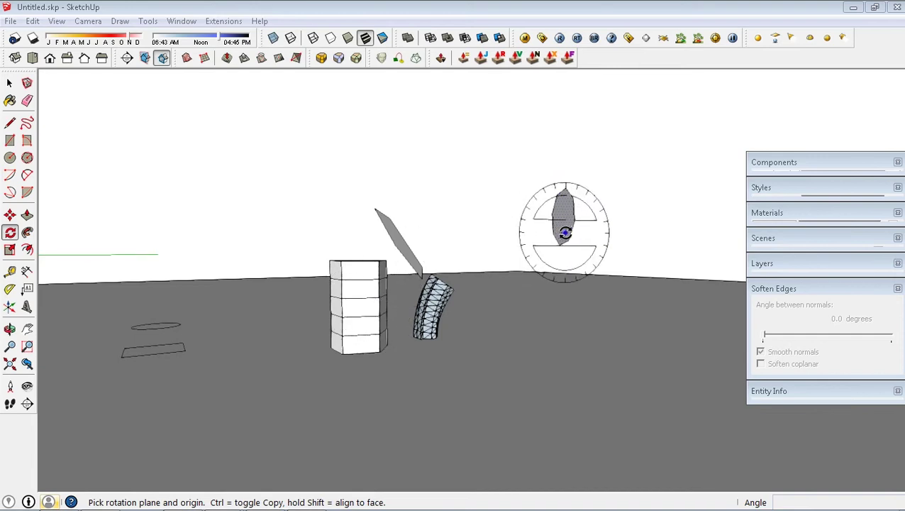
left_click_drag(565, 233, 572, 153)
left_click(596, 158)
Move the thin grey piece down to the ground.
key("m")
left_click(569, 234)
mouse_move(570, 242)
middle_mouse_down()
mouse_move(529, 208)
mouse_move(560, 238)
middle_mouse_up()
key("Escape")
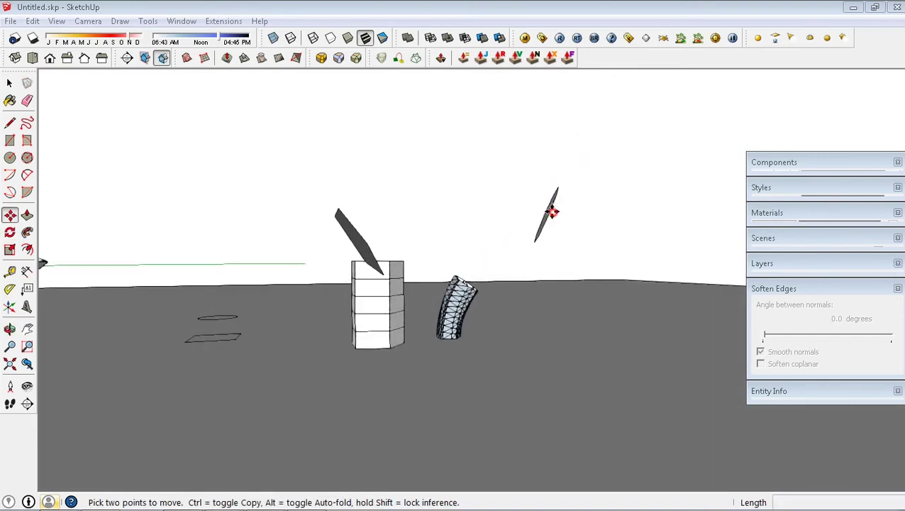
left_click(552, 211)
mouse_move(544, 303)
middle_mouse_down()
mouse_move(598, 301)
mouse_move(536, 313)
mouse_move(718, 283)
mouse_move(641, 352)
mouse_move(572, 309)
mouse_move(605, 403)
mouse_move(594, 284)
middle_mouse_up()
Zoom in on the octagon and the flat piece.
key("space")
key("z")
mouse_move(530, 294)
left_mouse_down()
mouse_move(586, 262)
mouse_move(555, 243)
mouse_move(579, 253)
mouse_move(420, 287)
left_mouse_up()
key("o")
key("z")
key("space")
Build a Curviloft spline loft from the white octagon to the grey quadrilateral face.
left_click(554, 315)
left_click(394, 60)
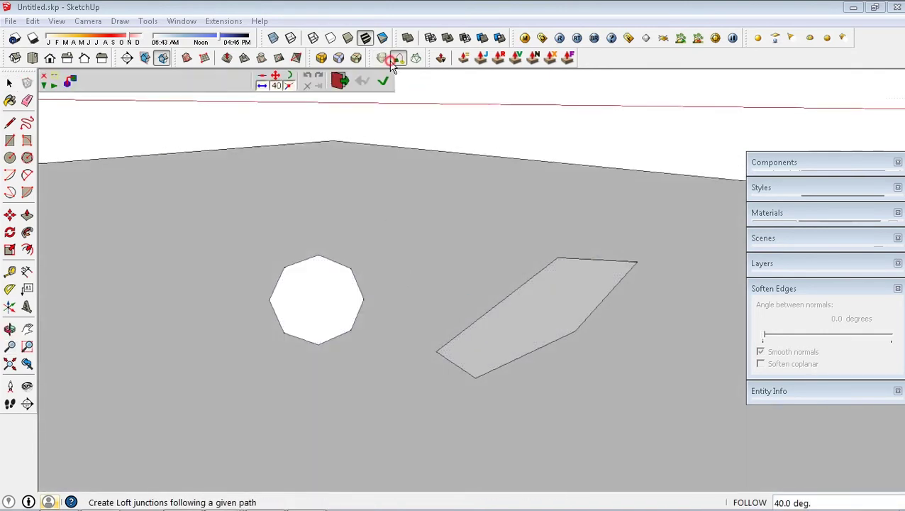
left_click(381, 59)
left_click(317, 284)
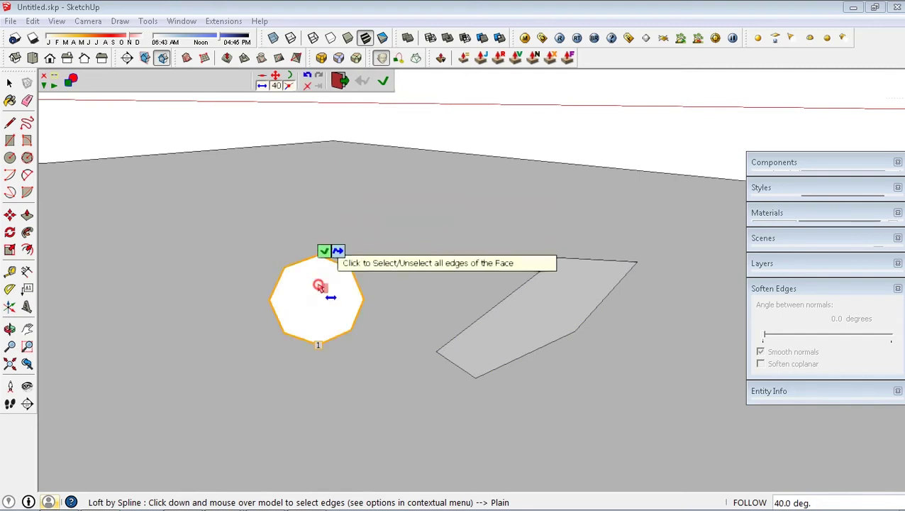
left_click(572, 303)
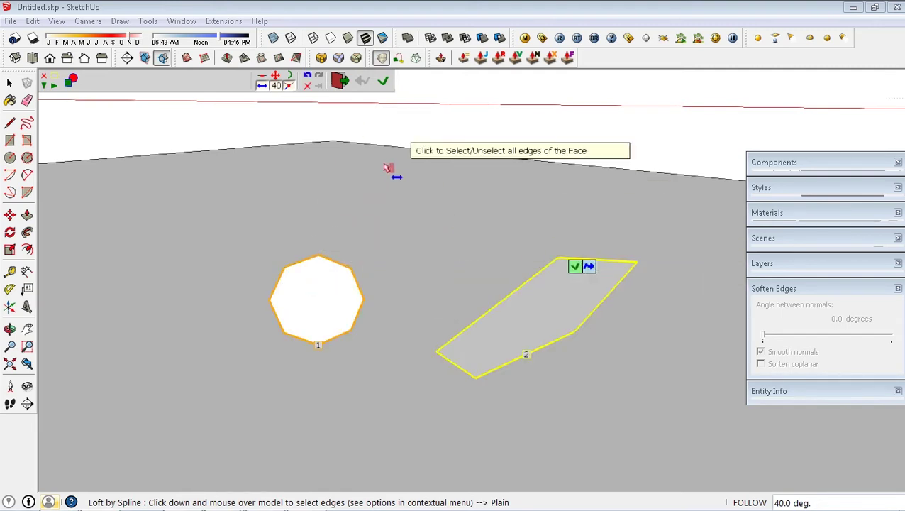
left_click(383, 82)
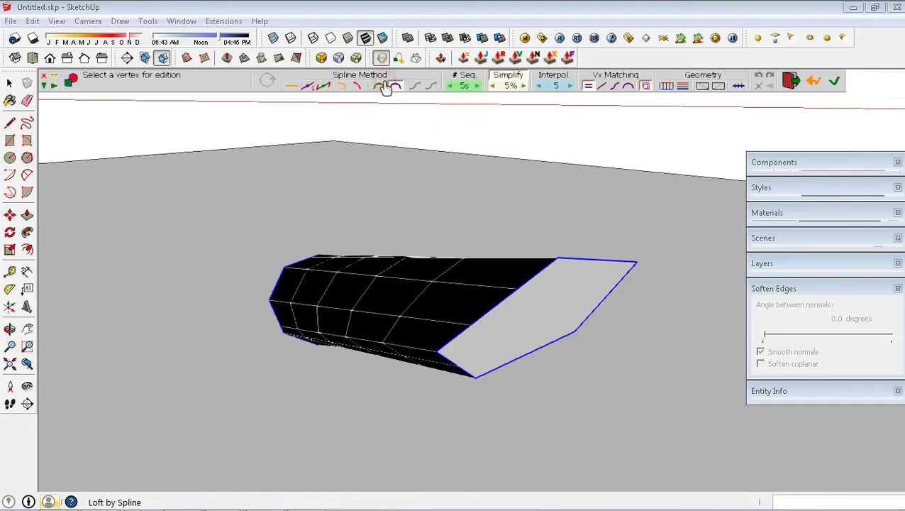
Curve the loft with a spline method, commit it, and select the new surface.
left_click(341, 88)
mouse_move(381, 186)
middle_mouse_down()
mouse_move(431, 106)
mouse_move(590, 103)
middle_mouse_up()
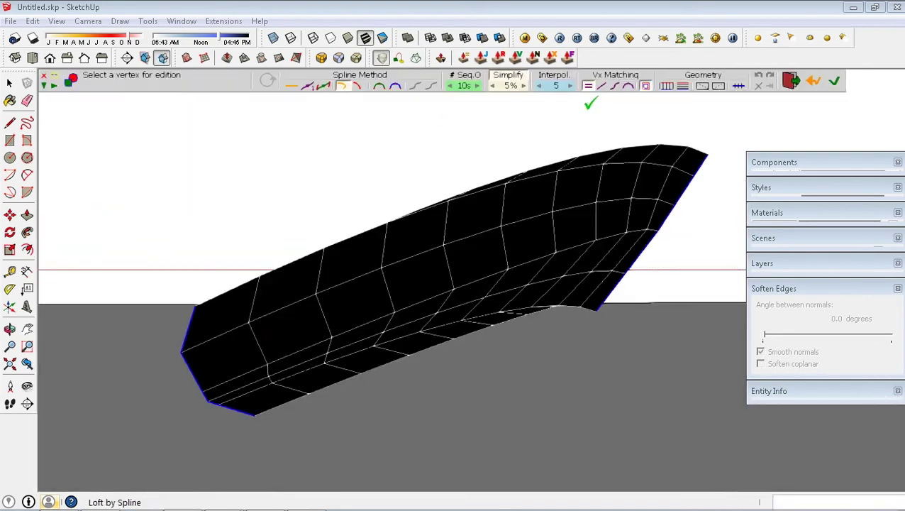
mouse_move(447, 206)
middle_mouse_down()
mouse_move(467, 180)
mouse_move(370, 168)
mouse_move(528, 186)
mouse_move(233, 228)
mouse_move(487, 233)
mouse_move(324, 309)
mouse_move(444, 253)
mouse_move(542, 156)
middle_mouse_up()
left_click(700, 135)
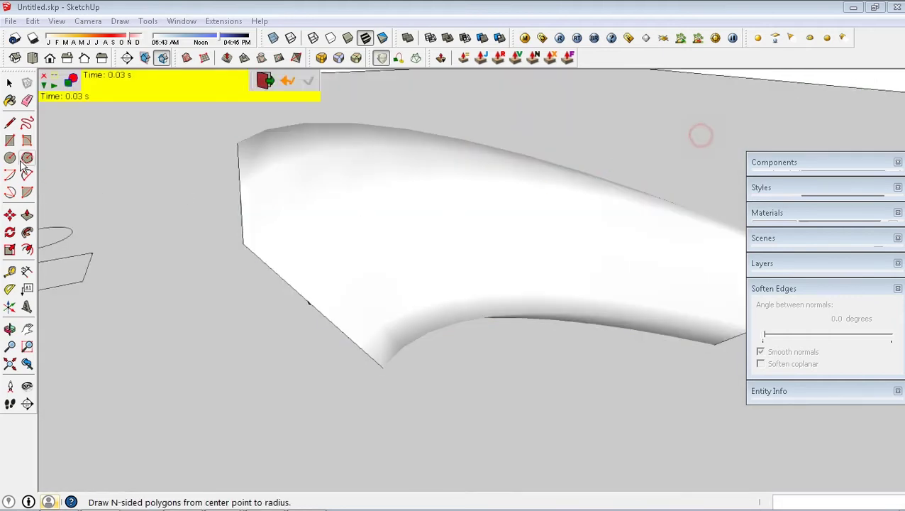
left_click(9, 83)
left_click(383, 204)
Soften the loft's edges to 21.4 degrees, then reset softening to 0 degrees.
mouse_move(765, 335)
left_mouse_down()
mouse_move(778, 342)
mouse_move(758, 334)
left_mouse_up()
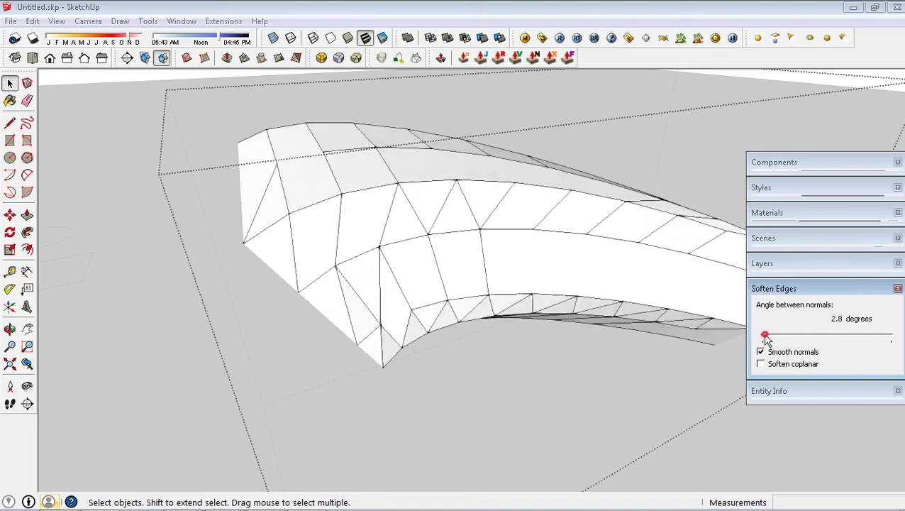
left_click(767, 93)
mouse_move(434, 275)
middle_mouse_down()
mouse_move(686, 208)
mouse_move(509, 192)
middle_mouse_up()
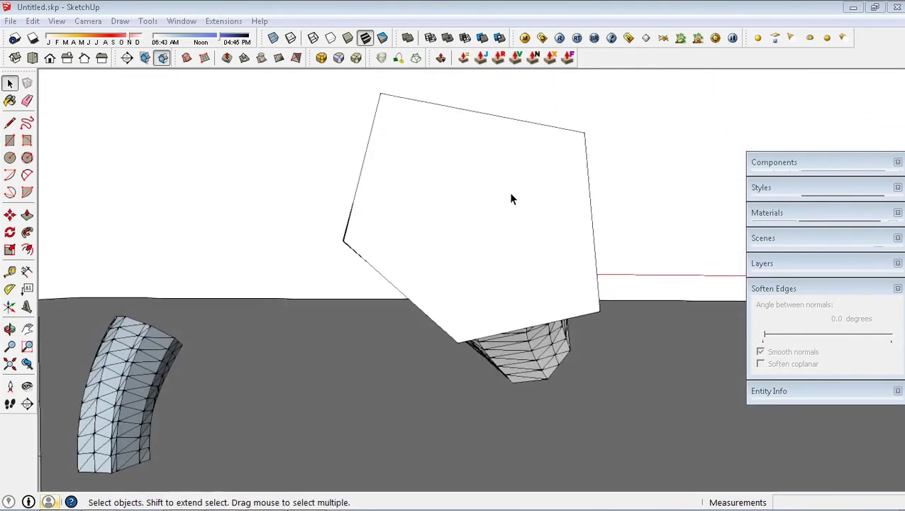
Inspect the mesh from below and zoom far out to view the whole scene.
mouse_move(546, 273)
middle_mouse_down()
mouse_move(402, 297)
mouse_move(668, 312)
mouse_move(461, 348)
mouse_move(599, 245)
middle_mouse_up()
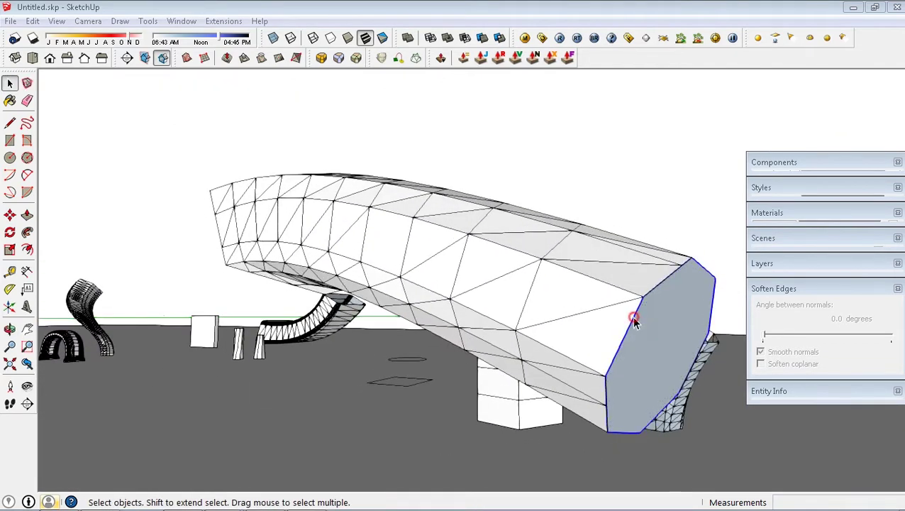
mouse_move(631, 316)
middle_mouse_down()
mouse_move(522, 299)
mouse_move(572, 319)
mouse_move(634, 274)
middle_mouse_up()
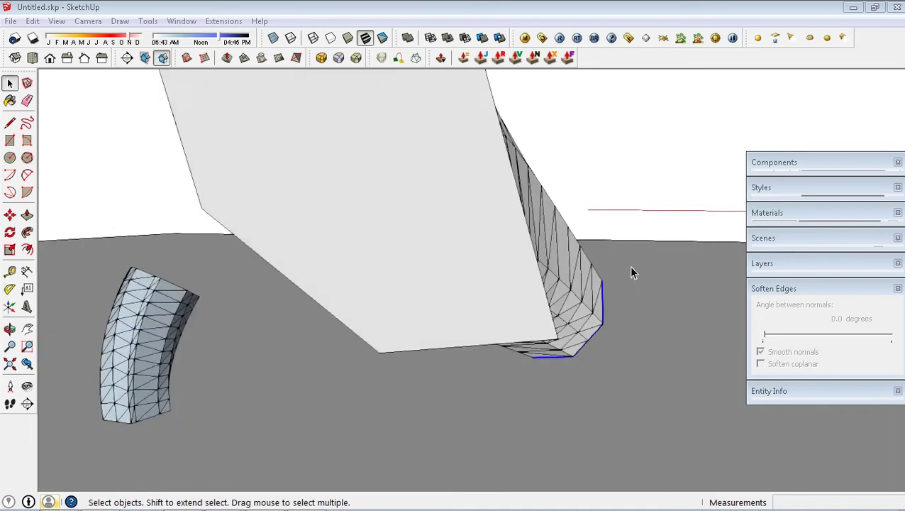
key("z")
left_click_drag(620, 236, 481, 337)
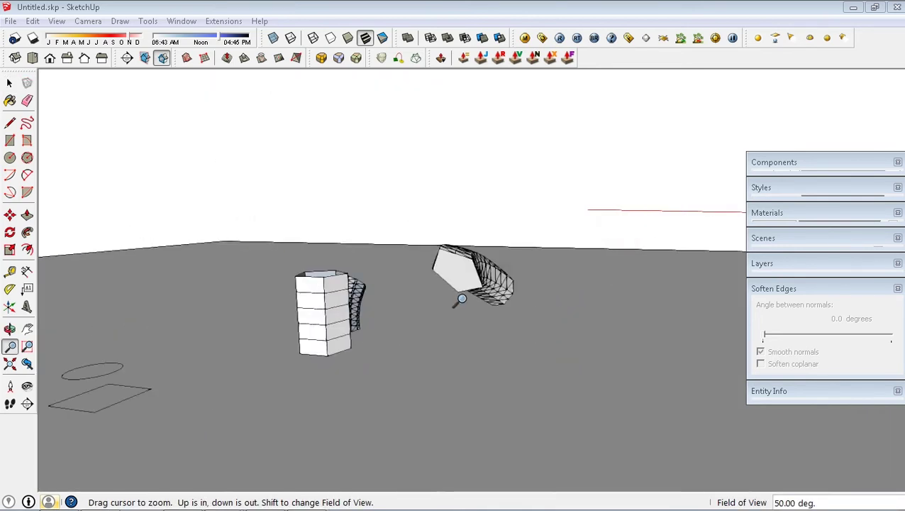
mouse_move(480, 336)
middle_mouse_down()
mouse_move(519, 315)
mouse_move(460, 293)
mouse_move(499, 353)
mouse_move(516, 406)
mouse_move(429, 343)
mouse_move(384, 360)
mouse_move(343, 357)
middle_mouse_up()
Frame the two rounded slabs and their guide curve from above and launch Loft by Spline.
mouse_move(357, 389)
middle_mouse_down()
mouse_move(436, 370)
mouse_move(406, 379)
mouse_move(430, 374)
mouse_move(473, 393)
mouse_move(503, 394)
mouse_move(586, 428)
middle_mouse_up()
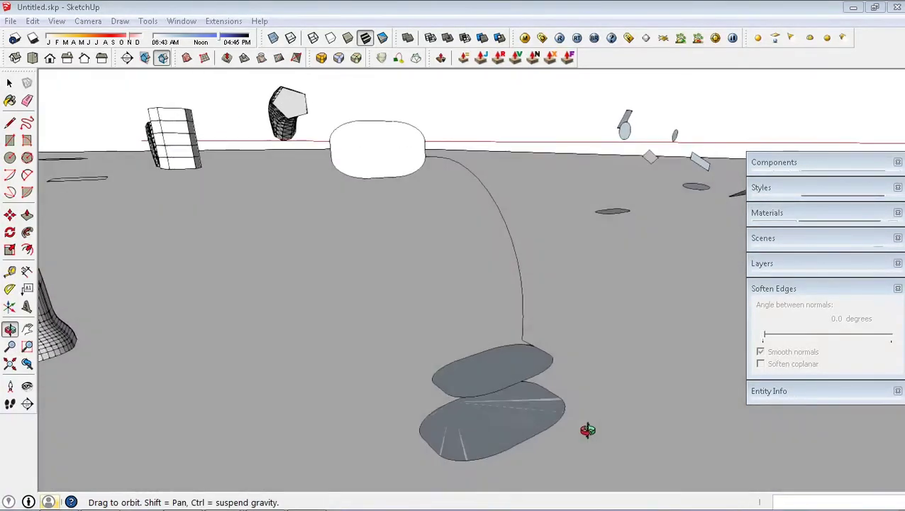
key("space")
mouse_move(506, 421)
middle_mouse_down()
mouse_move(572, 309)
mouse_move(598, 327)
middle_mouse_up()
key("z")
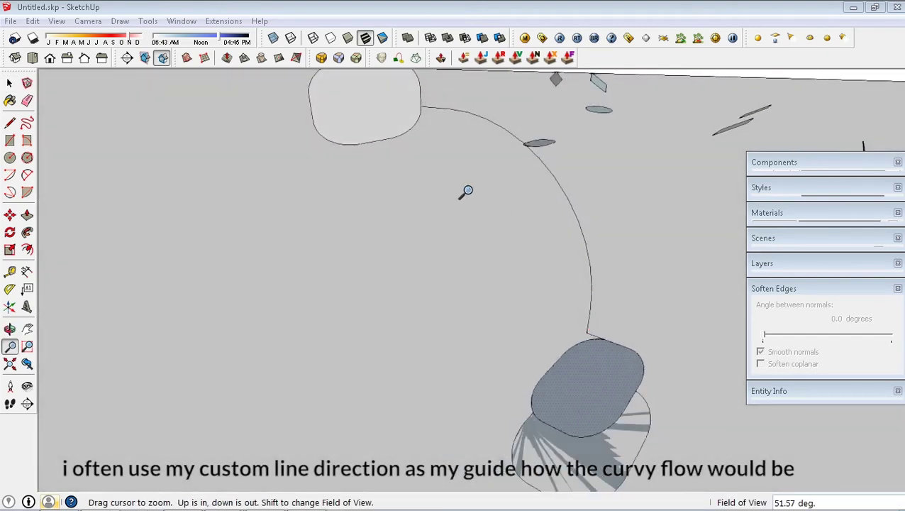
mouse_move(471, 272)
middle_mouse_down()
mouse_move(405, 267)
mouse_move(454, 356)
mouse_move(376, 273)
middle_mouse_up()
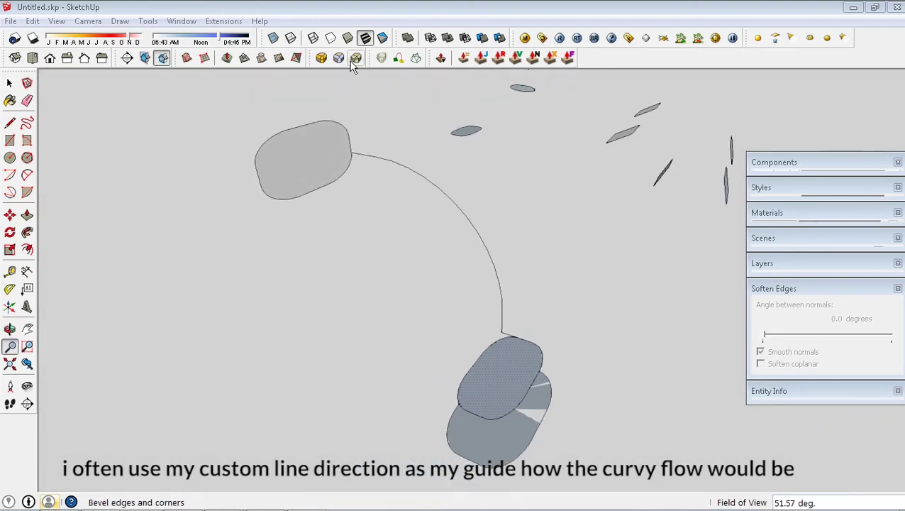
left_click(380, 59)
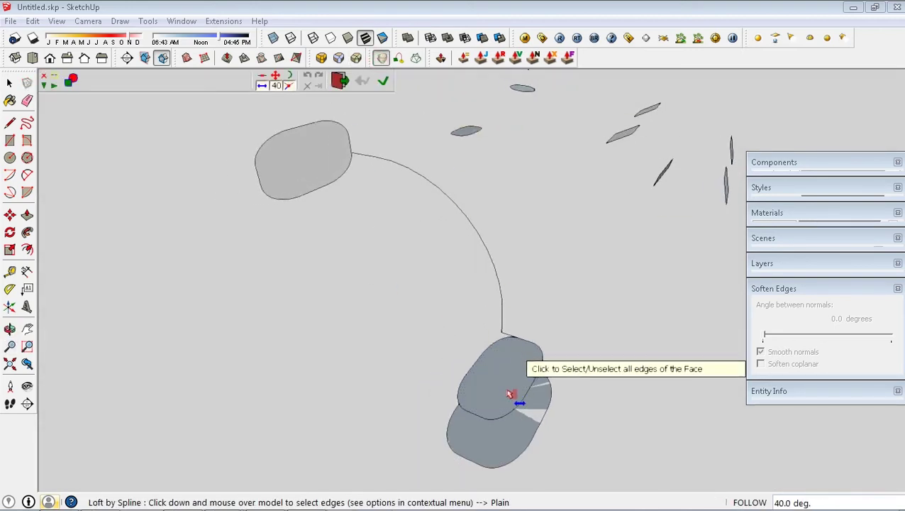
Pick the lower and upper slab outlines as contours and validate the loft.
left_click(511, 433)
left_click(511, 395)
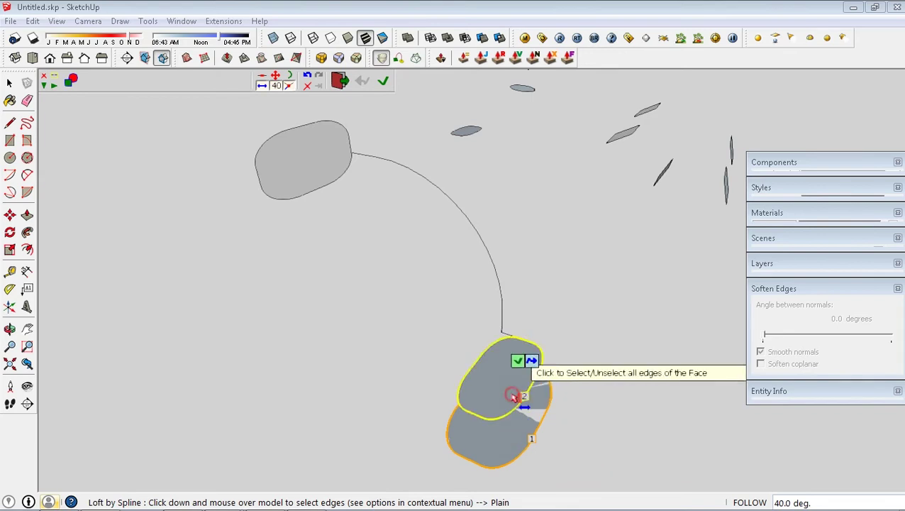
left_click(383, 80)
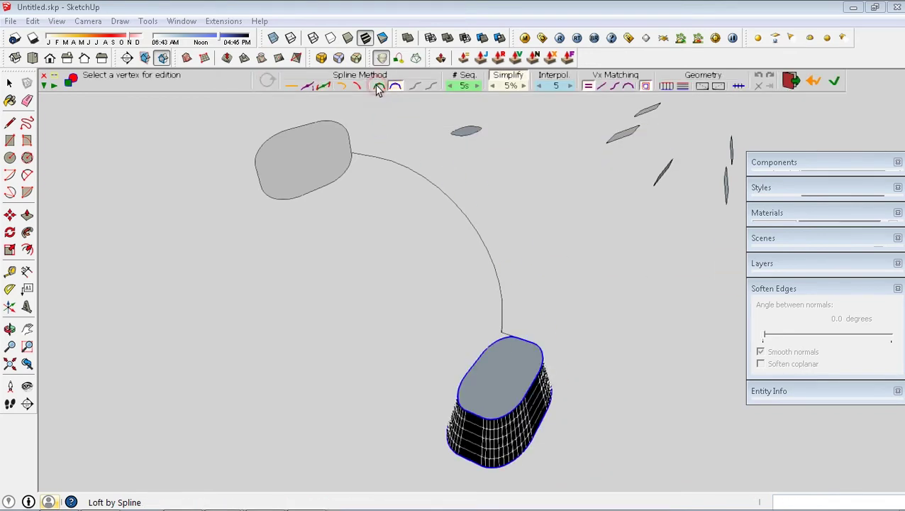
middle_click_drag(467, 354, 454, 298)
scroll(470, 302, "up", 2)
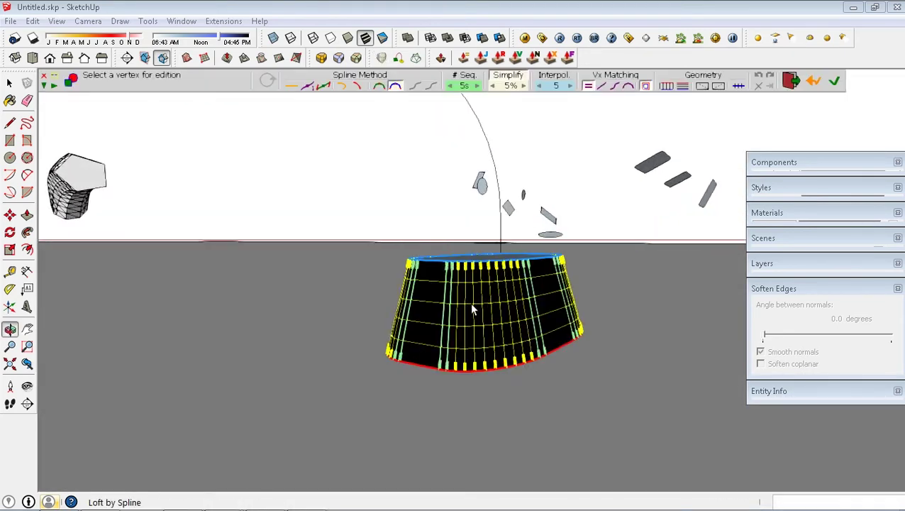
scroll(494, 289, "up", 1)
middle_click_drag(496, 289, 477, 317)
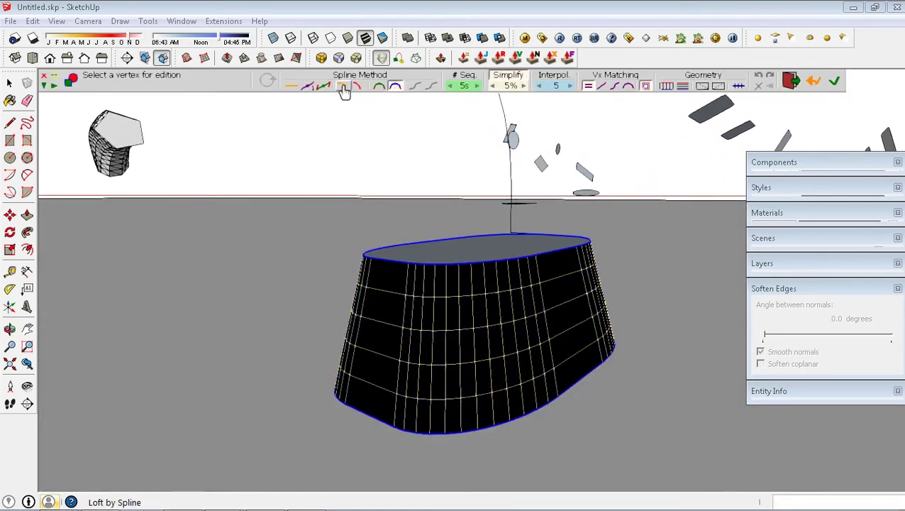
Try several curved spline methods, display the loft as an open line shell, and finish it.
left_click(342, 87)
left_click(355, 90)
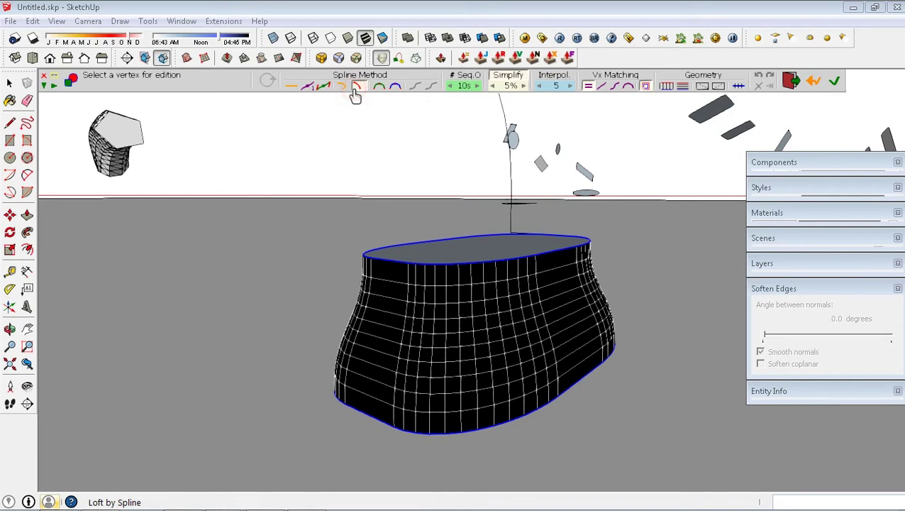
left_click(346, 92)
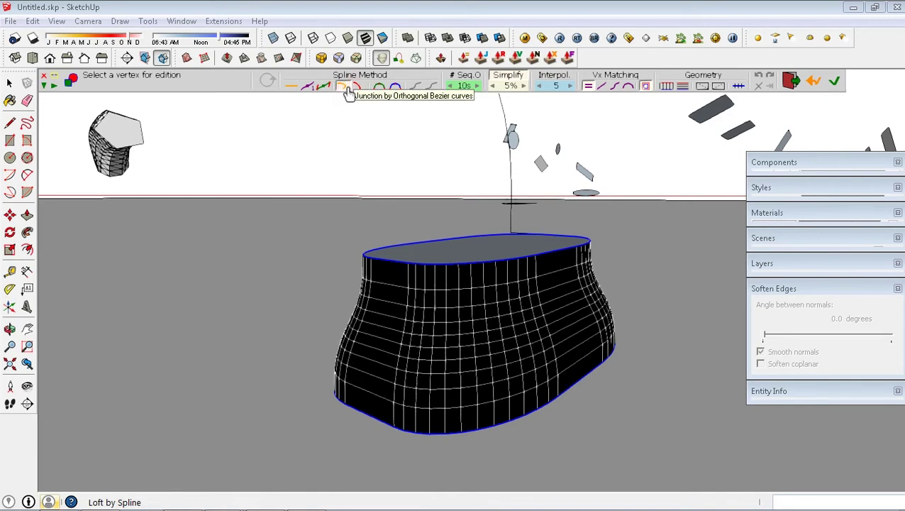
left_click(667, 86)
mouse_move(669, 94)
middle_mouse_down()
mouse_move(551, 207)
mouse_move(573, 207)
mouse_move(582, 250)
middle_mouse_up()
middle_click_drag(565, 205, 594, 176)
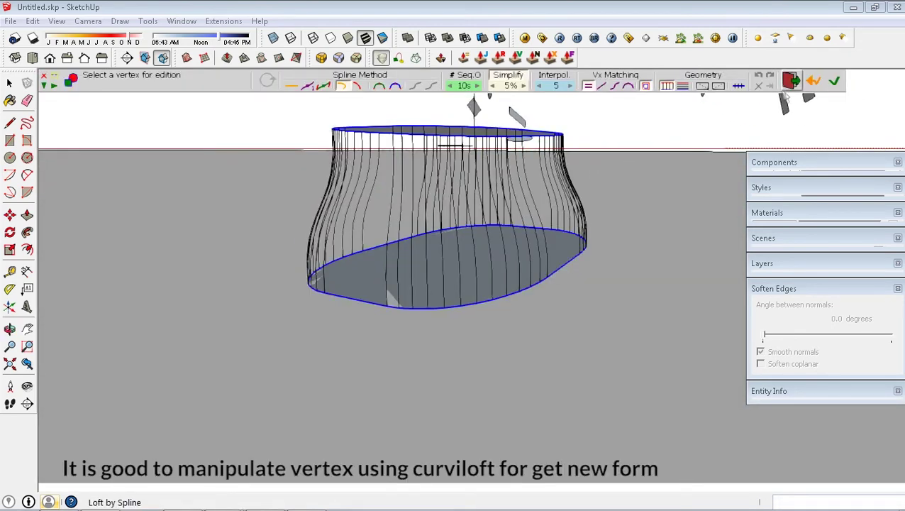
left_click(833, 84)
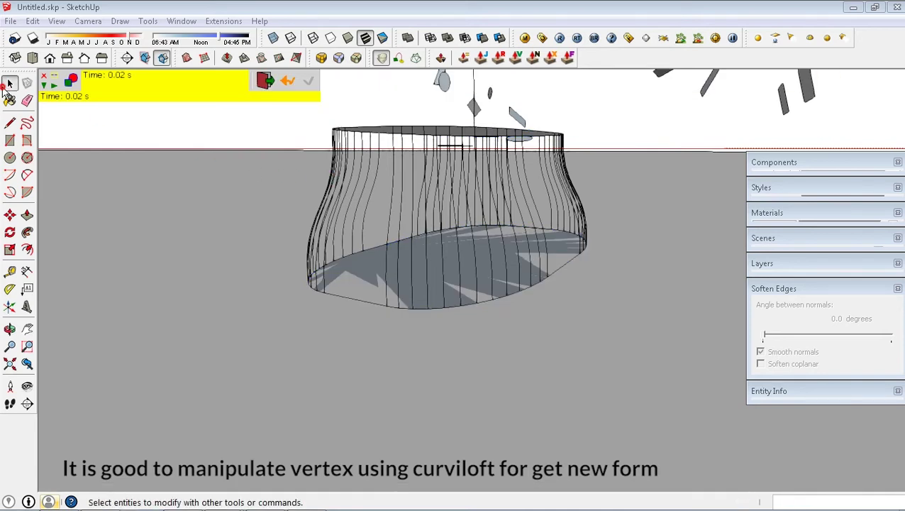
Move the first lofted shell off to the left.
left_click(5, 85)
middle_click_drag(181, 100, 312, 174)
left_click(408, 178)
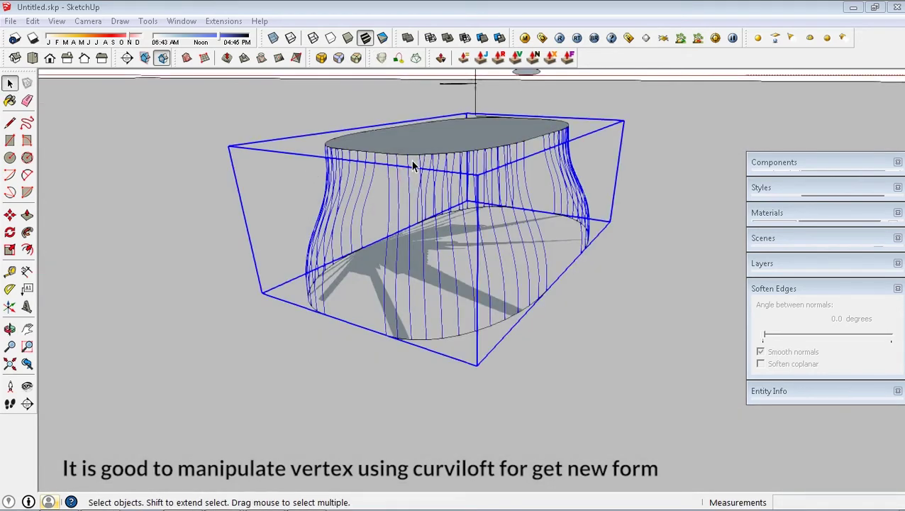
key("m")
left_click(557, 376)
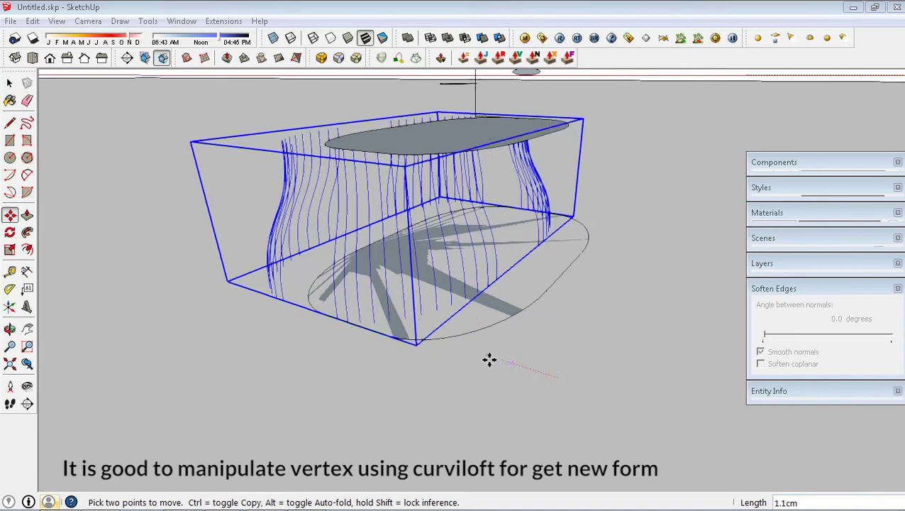
left_click(138, 243)
key("space")
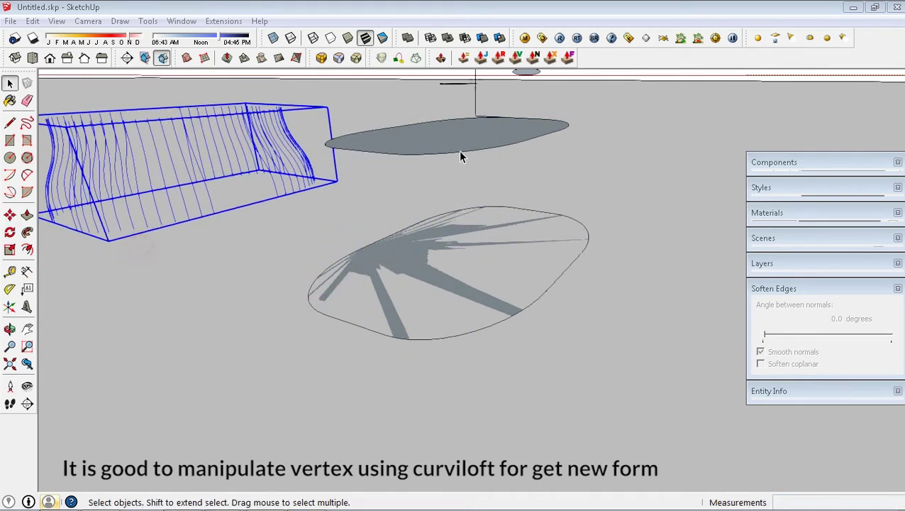
Loft the upper and lower ellipses with a bulging curved spline and commit the smooth shell.
left_click(458, 150)
left_click(466, 147)
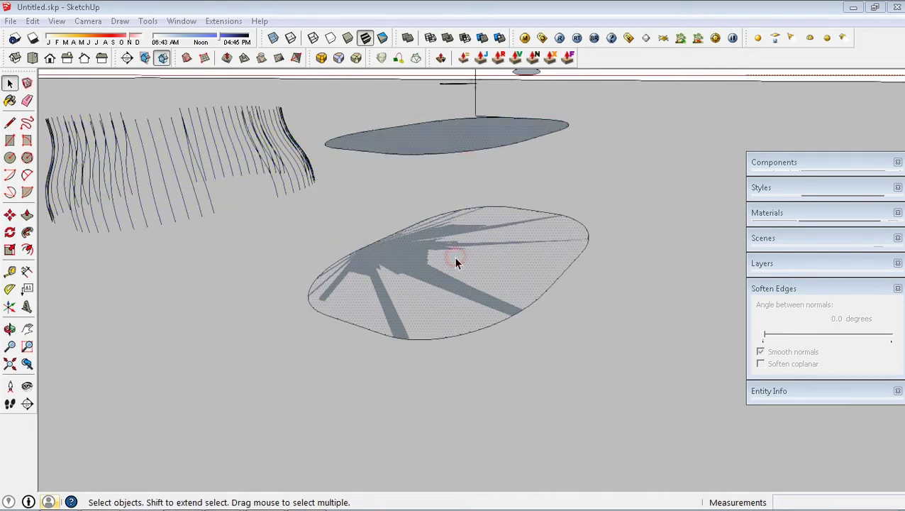
left_click(380, 59)
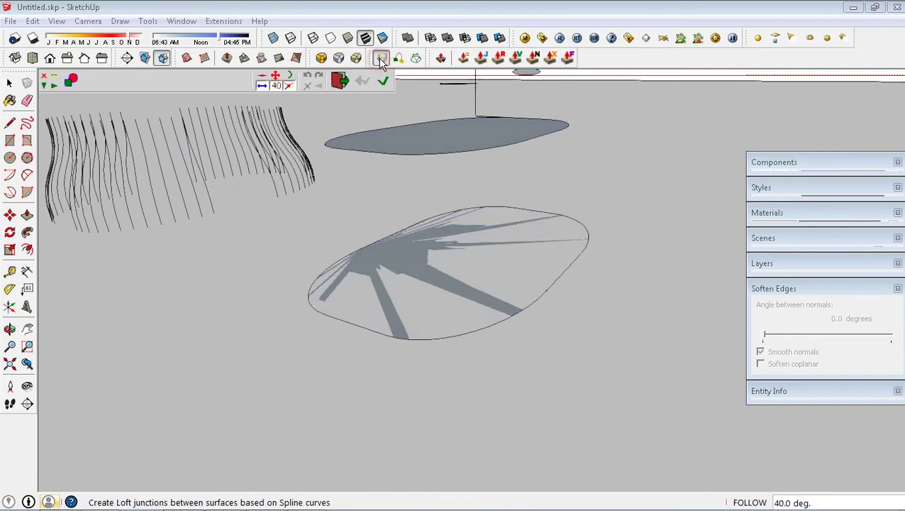
left_click(430, 141)
left_click(476, 276)
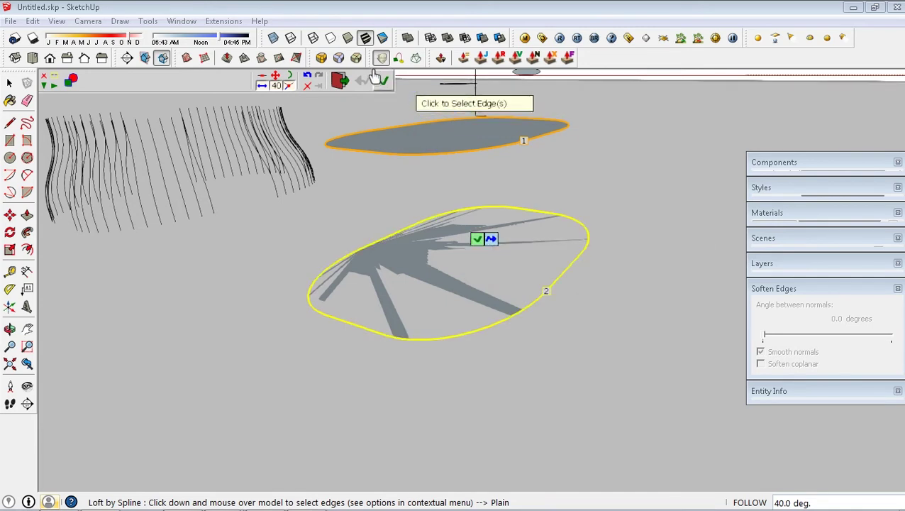
left_click(381, 82)
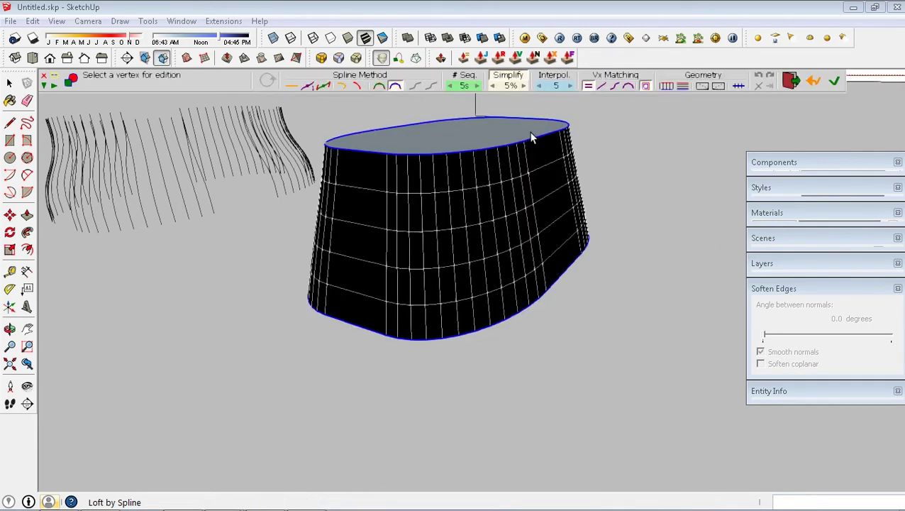
left_click(347, 87)
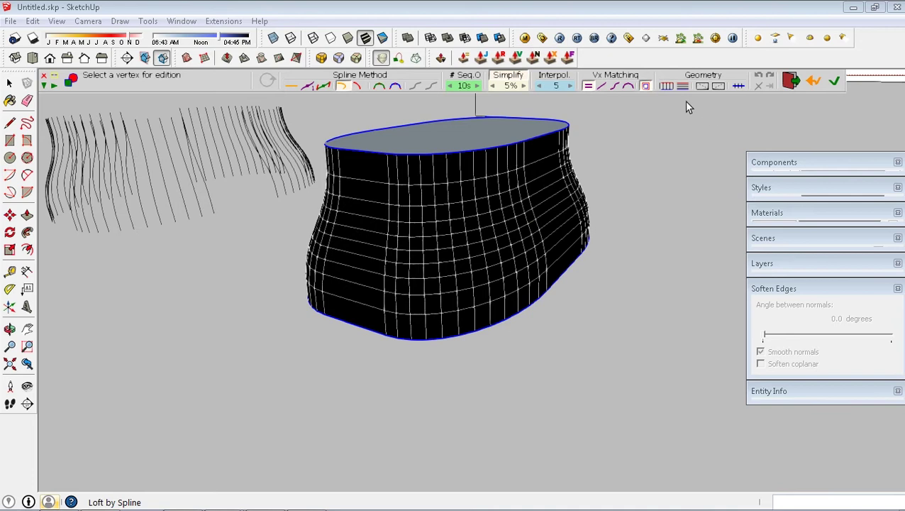
left_click(834, 83)
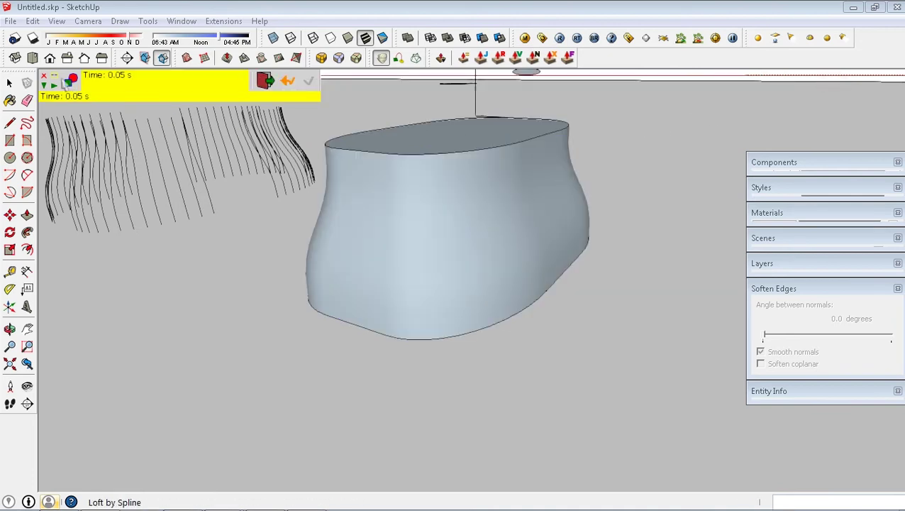
mouse_move(12, 85)
middle_mouse_down()
mouse_move(509, 204)
mouse_move(481, 204)
middle_mouse_up()
left_click(482, 205)
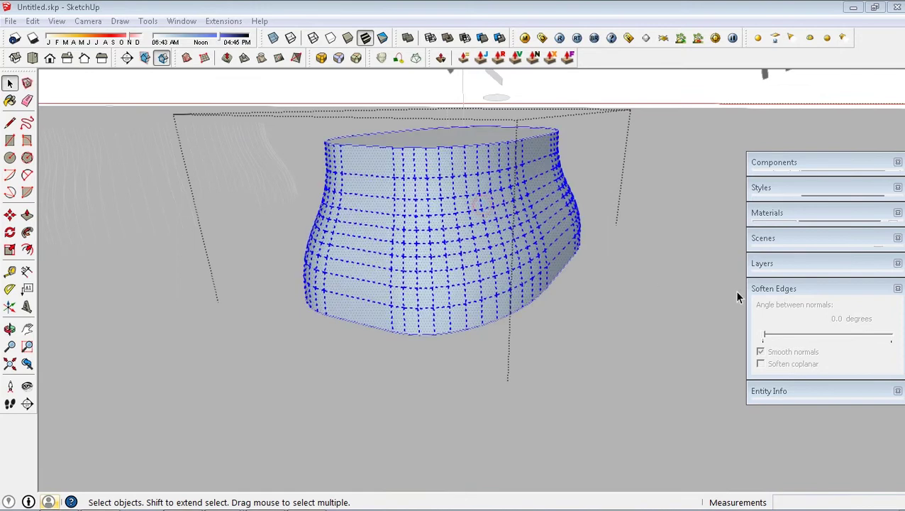
Reverse the new shell's faces so the white front side faces outward.
left_click_drag(776, 340, 765, 339)
left_click(732, 102)
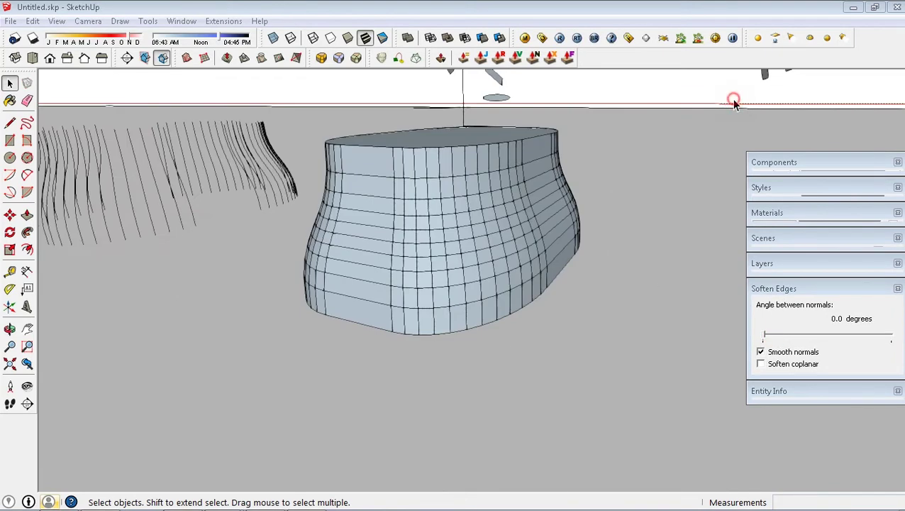
triple_click(458, 222)
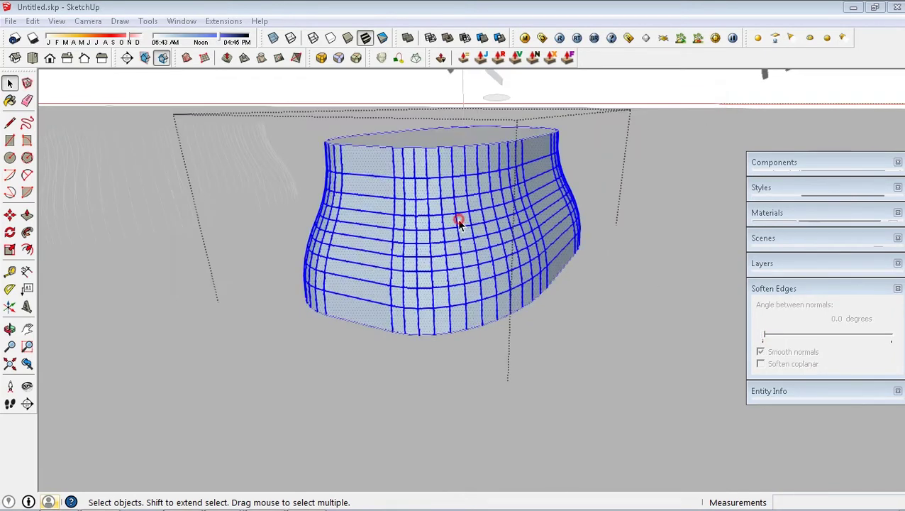
right_click(498, 216)
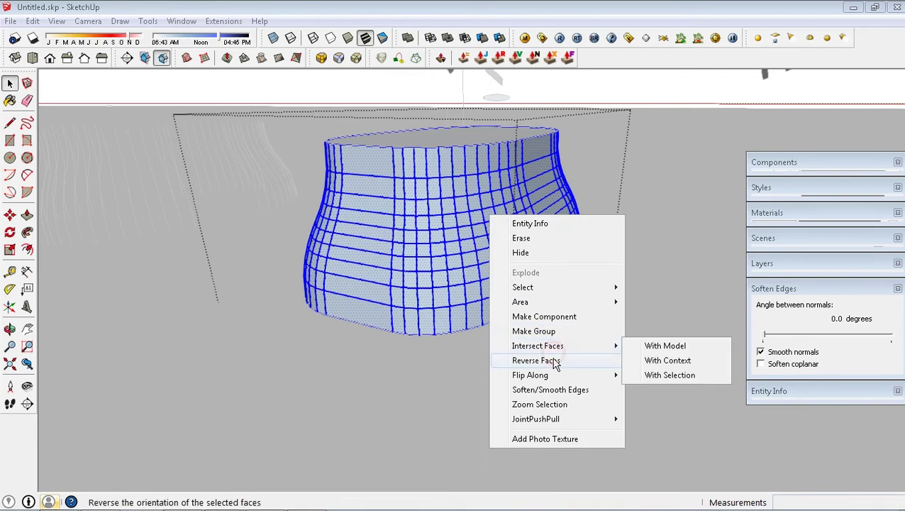
left_click(557, 362)
left_click(703, 74)
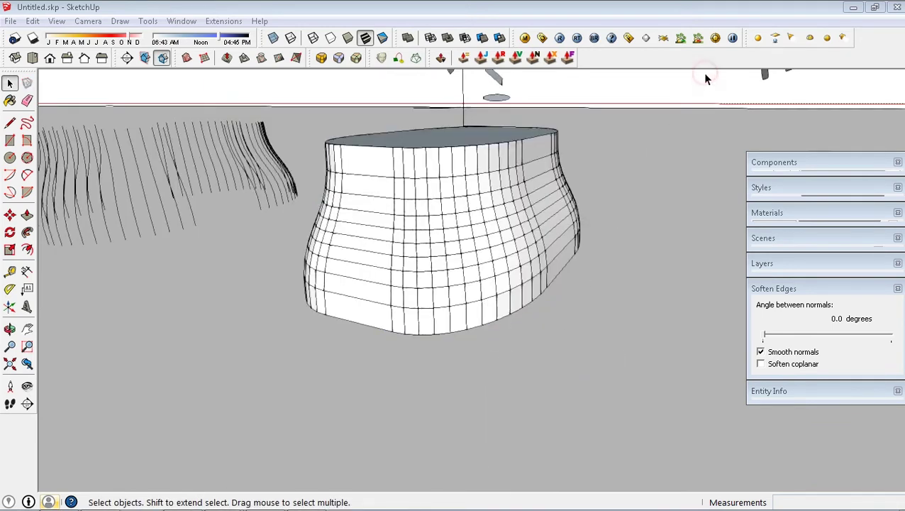
Move the solid shell to the left and zoom out to see all the models.
left_click(510, 232)
middle_click_drag(510, 232, 582, 313)
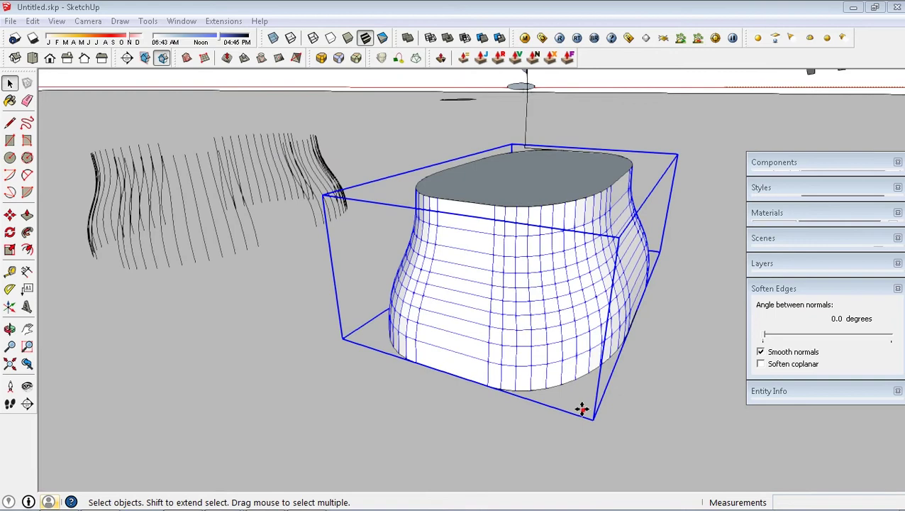
key("m")
left_click(582, 409)
left_click(462, 366)
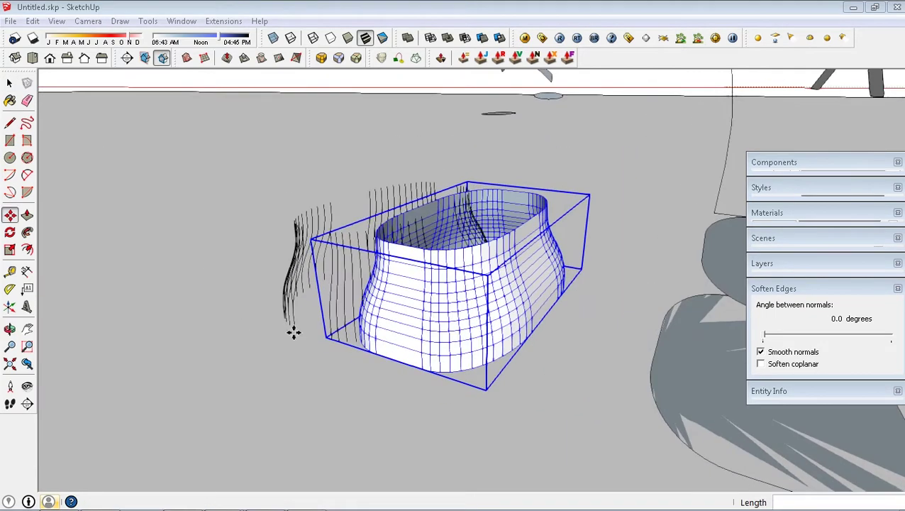
left_click(205, 281)
key("space")
left_click(441, 224)
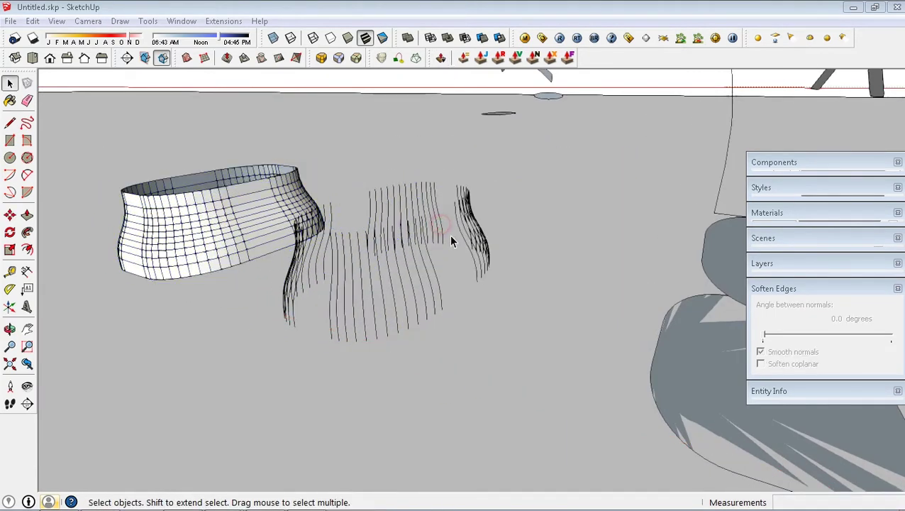
key("z")
left_click_drag(519, 224, 566, 285)
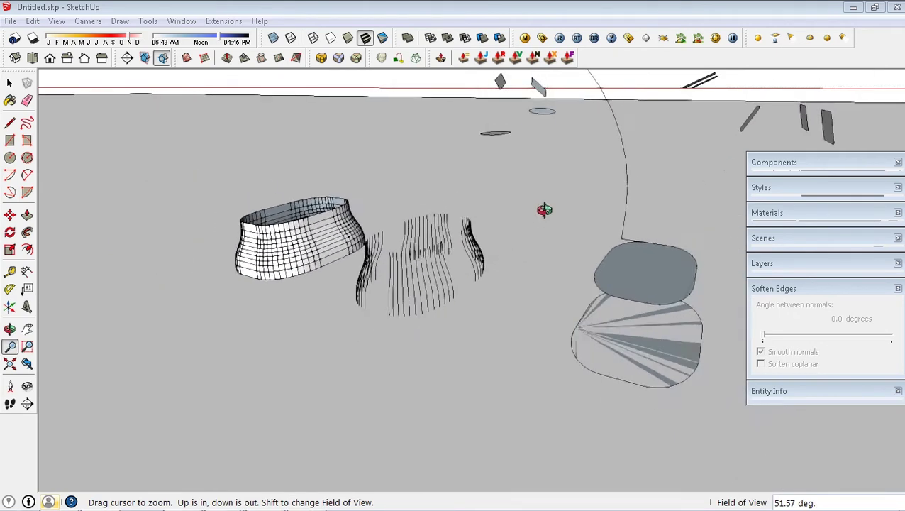
Loft a straight tube by spline between the raised and lower rounded faces.
middle_click_drag(566, 285, 469, 289)
key("space")
mouse_move(501, 317)
middle_mouse_down()
mouse_move(439, 284)
mouse_move(428, 227)
middle_mouse_up()
left_click(593, 376)
left_click(381, 58)
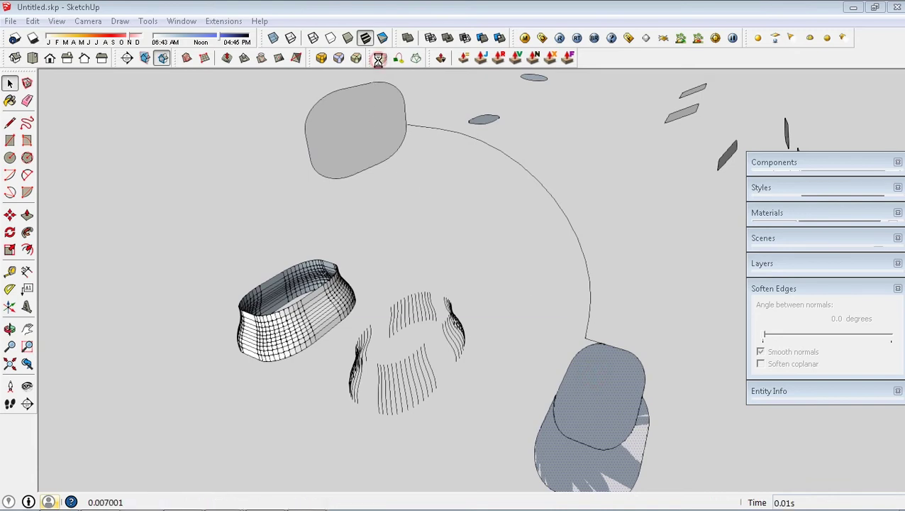
left_click(461, 295)
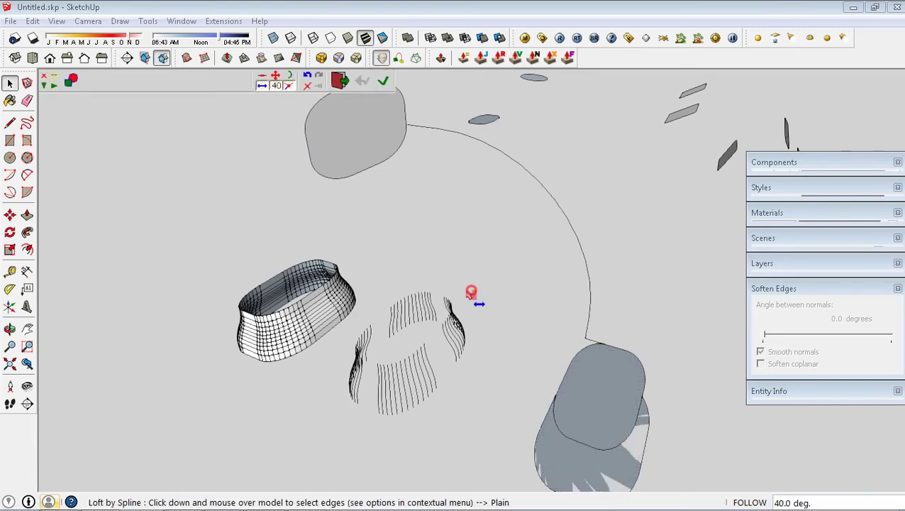
left_click(586, 367)
left_click(384, 81)
Bend the tube into an arch using Junction by Orthogonal Bezier curves.
mouse_move(428, 114)
middle_mouse_down()
mouse_move(570, 241)
mouse_move(606, 182)
mouse_move(572, 247)
mouse_move(488, 180)
middle_mouse_up()
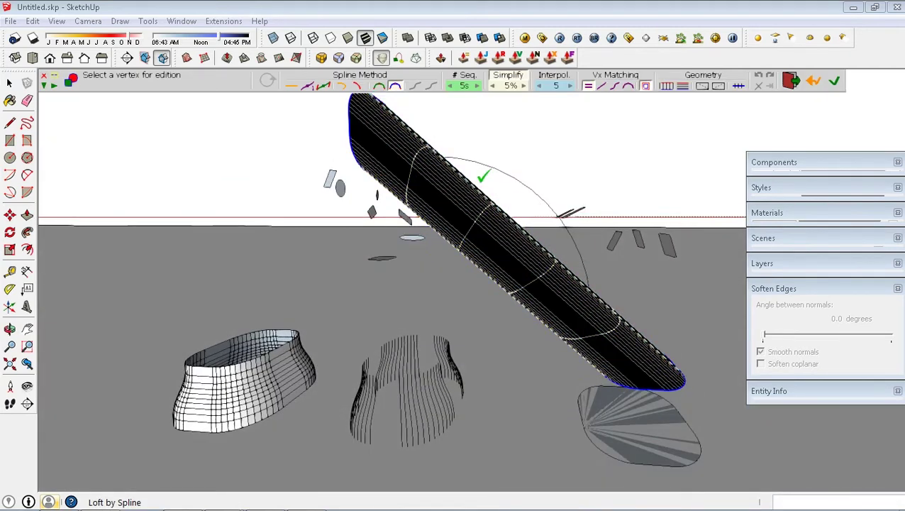
left_click(343, 86)
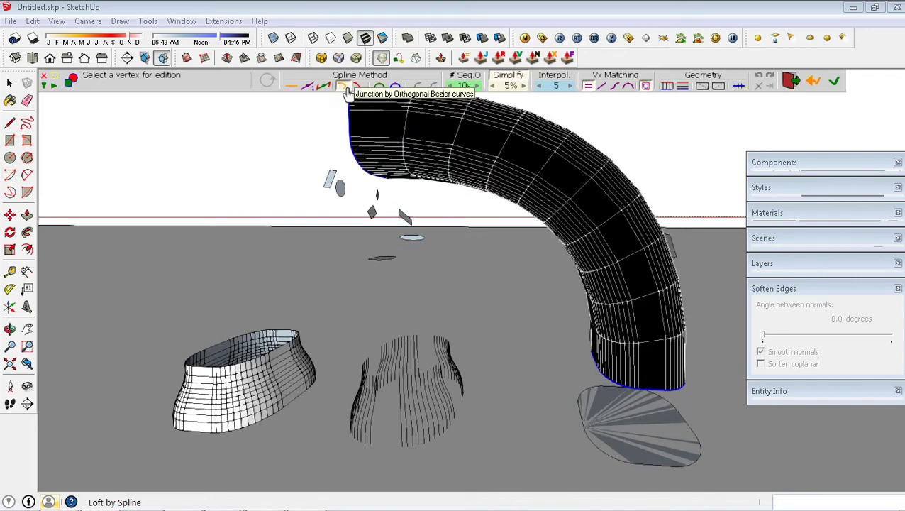
mouse_move(479, 161)
middle_mouse_down()
mouse_move(542, 186)
mouse_move(499, 126)
middle_mouse_up()
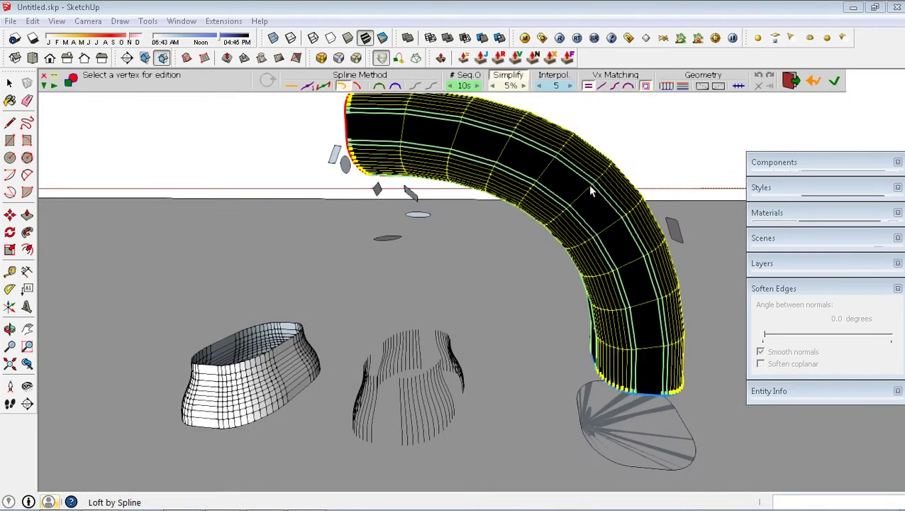
key("Return")
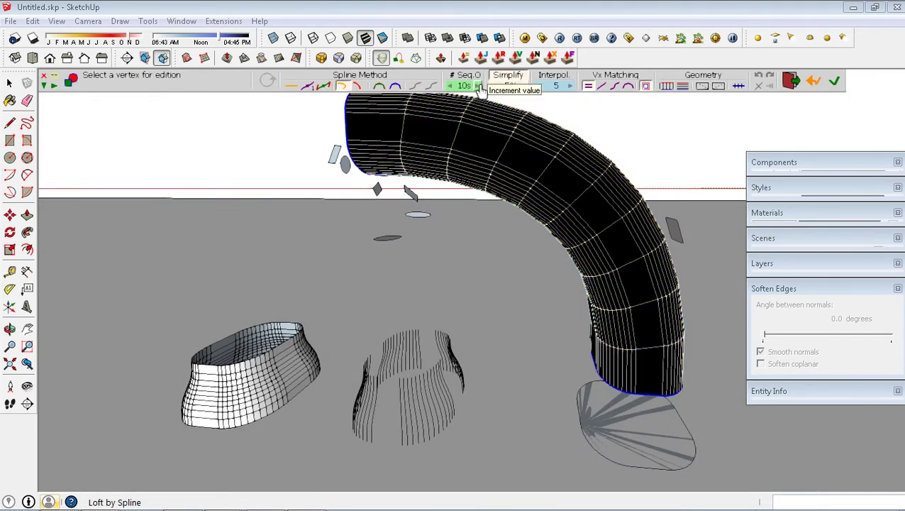
left_click(512, 160)
Raise the arched tube's # Seg.O count to 30 segments.
middle_click_drag(511, 160, 443, 207)
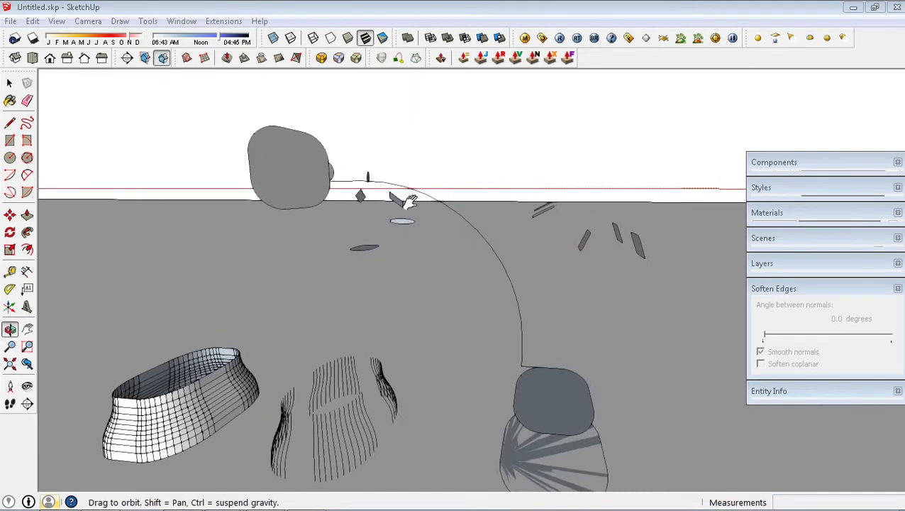
middle_click_drag(480, 237, 474, 101)
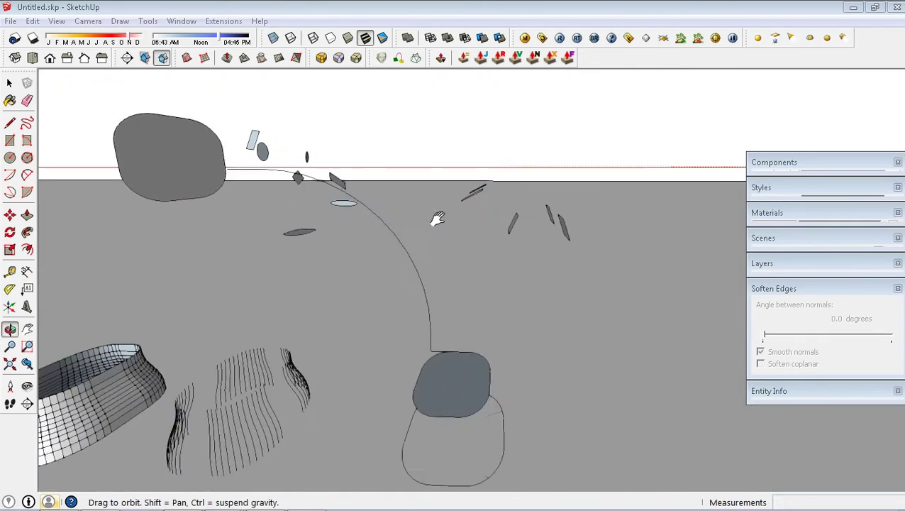
key("Return")
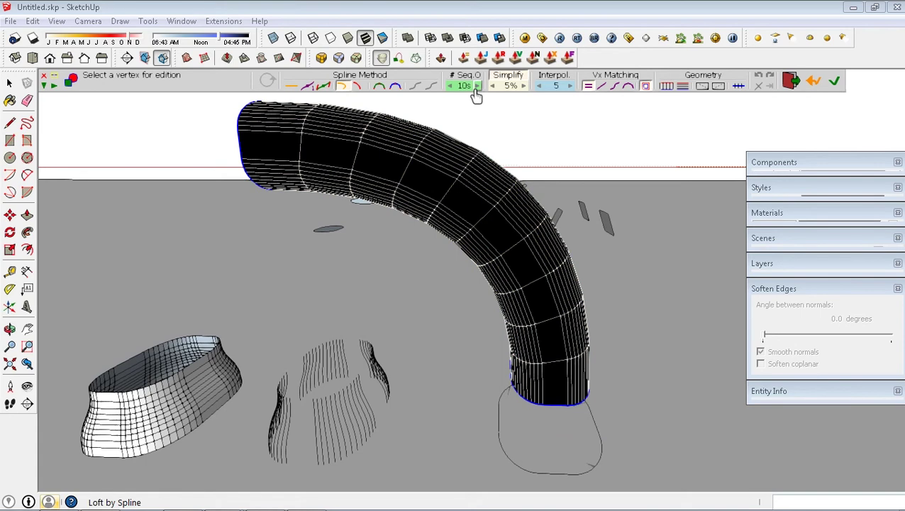
left_click(476, 87)
left_click(477, 86)
left_click(477, 87)
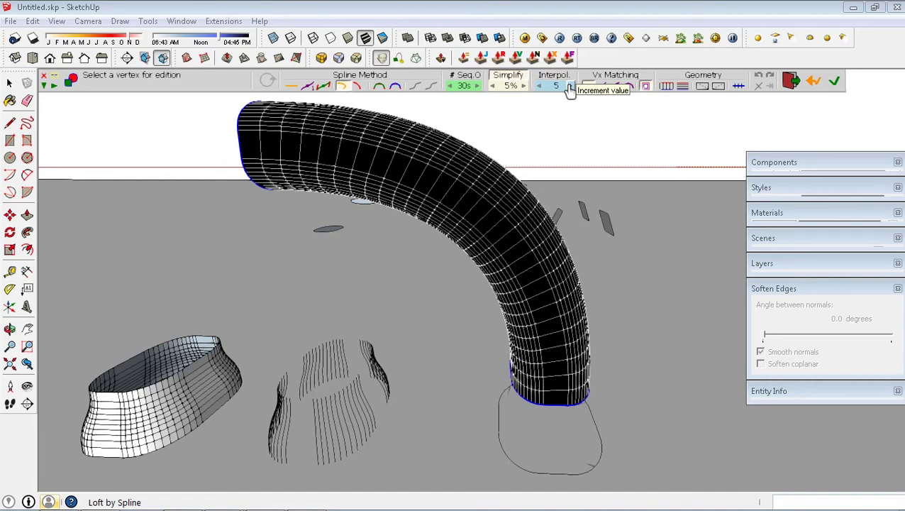
Commit the smooth bent tube, inspect the arch, then undo it.
left_click(839, 82)
mouse_move(298, 192)
middle_mouse_down()
mouse_move(383, 177)
mouse_move(580, 196)
mouse_move(353, 151)
mouse_move(158, 238)
middle_mouse_up()
mouse_move(393, 241)
middle_mouse_down()
mouse_move(137, 200)
mouse_move(120, 142)
middle_mouse_up()
mouse_move(119, 142)
left_mouse_down()
mouse_move(226, 198)
mouse_move(440, 192)
mouse_move(454, 208)
mouse_move(518, 174)
mouse_move(539, 239)
mouse_move(479, 226)
mouse_move(411, 196)
mouse_move(484, 199)
mouse_move(580, 181)
mouse_move(420, 224)
left_mouse_up()
key("space")
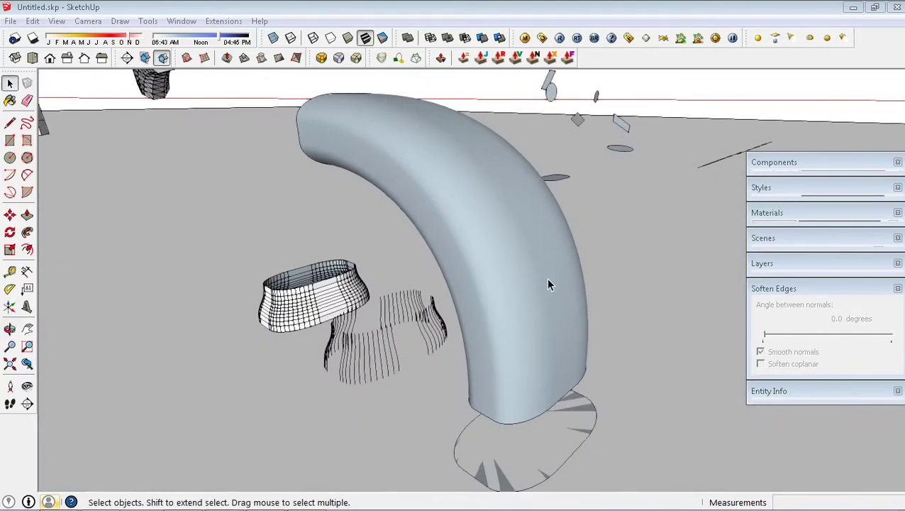
key("ctrl+z")
Scale the top ellipse to half size about its centre.
left_click(359, 149)
key("s")
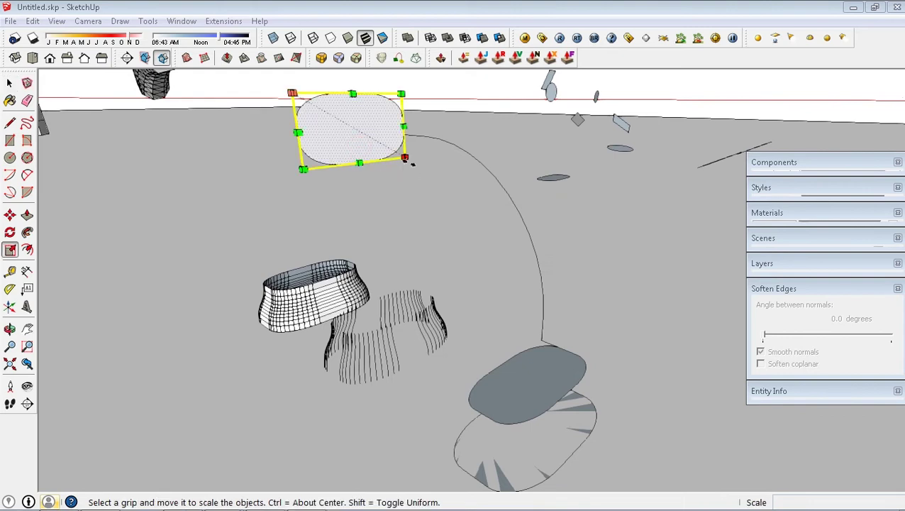
left_click_drag(407, 156, 381, 145, "ctrl")
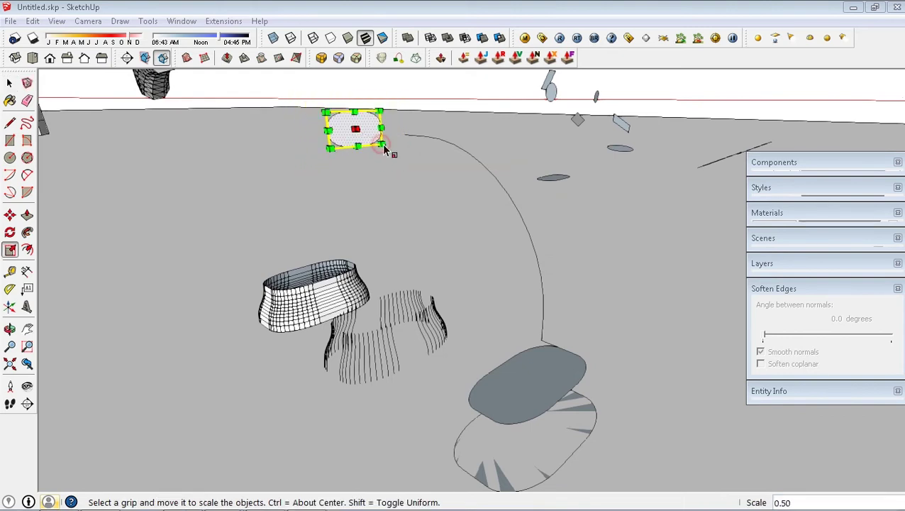
key("space")
Loft a curved spline tube from the small top ellipse down to the bottom ellipse.
left_click(381, 58)
left_click(364, 133)
left_click(546, 374)
left_click(384, 82)
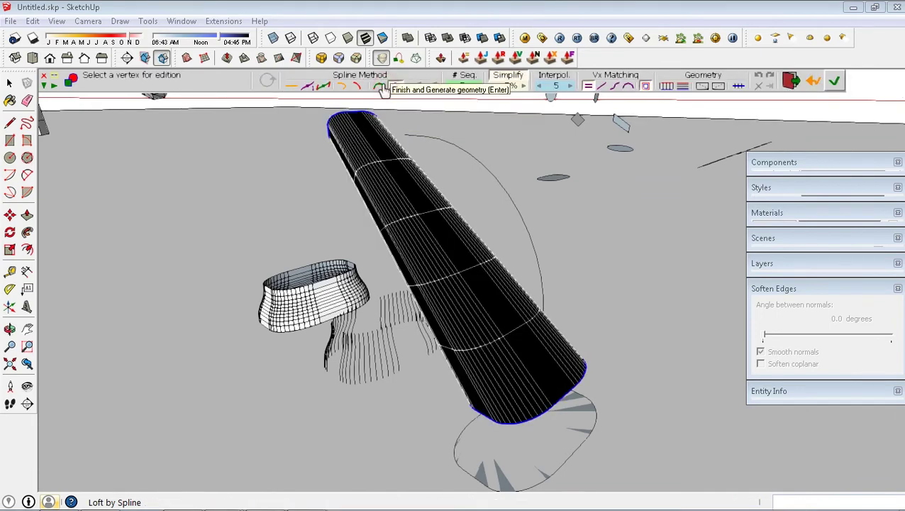
left_click(341, 85)
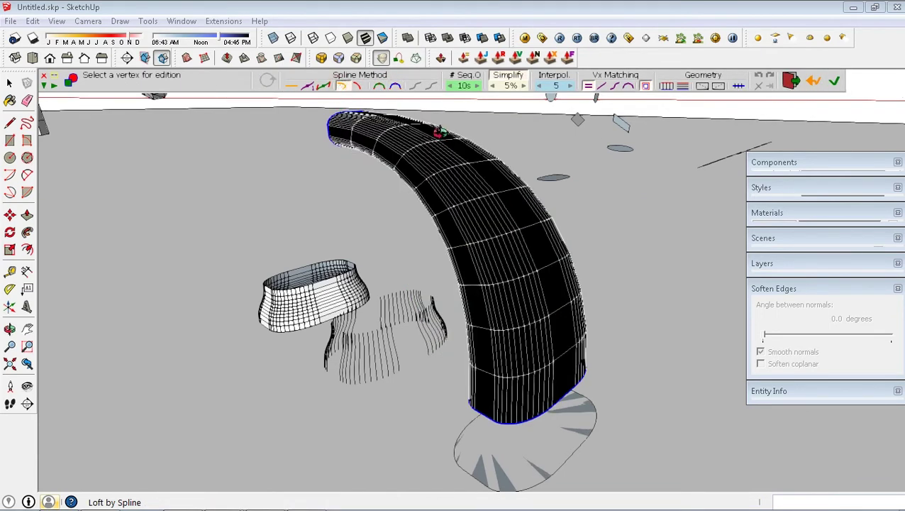
middle_click_drag(513, 132, 396, 164)
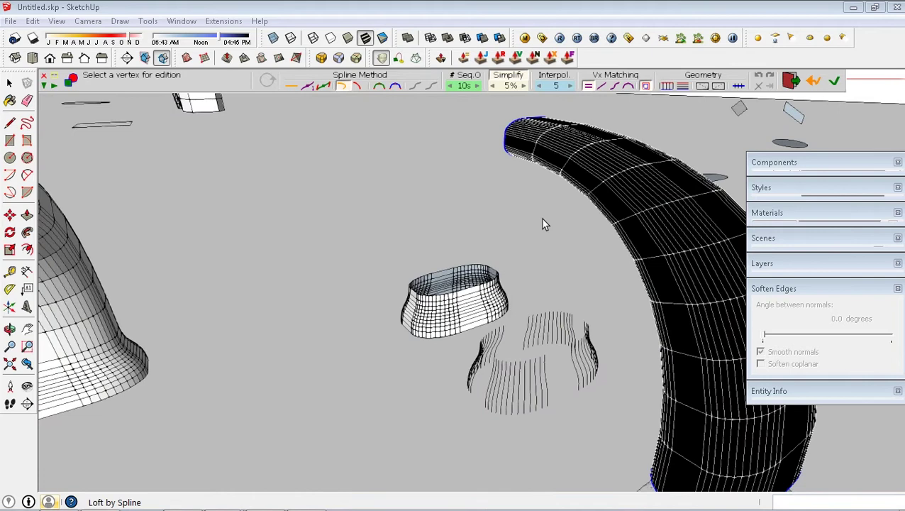
mouse_move(566, 274)
middle_mouse_down()
mouse_move(481, 253)
mouse_move(510, 204)
mouse_move(529, 245)
middle_mouse_up()
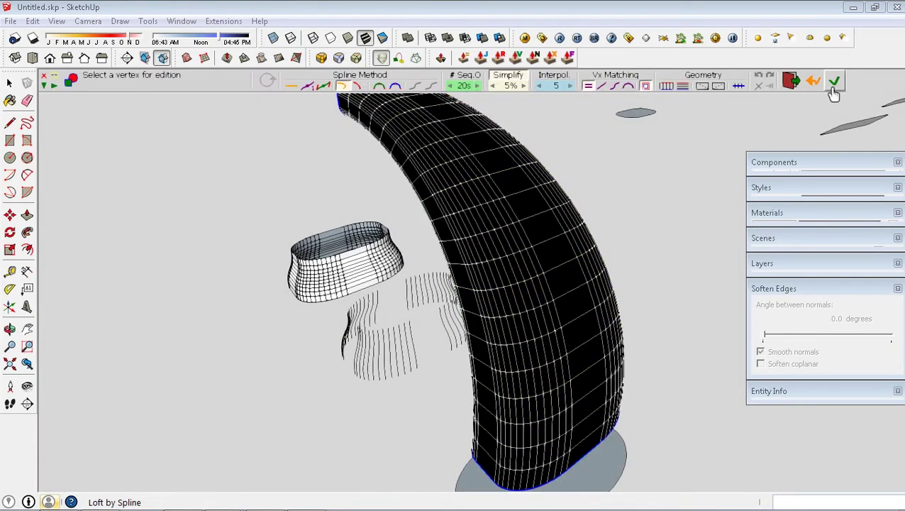
left_click(835, 82)
Select the finished tube and begin moving it.
mouse_move(18, 90)
middle_mouse_down()
mouse_move(522, 178)
mouse_move(588, 122)
mouse_move(289, 217)
mouse_move(76, 190)
mouse_move(309, 238)
mouse_move(543, 251)
mouse_move(457, 317)
middle_mouse_up()
left_click(543, 251)
key("m")
left_click(512, 248)
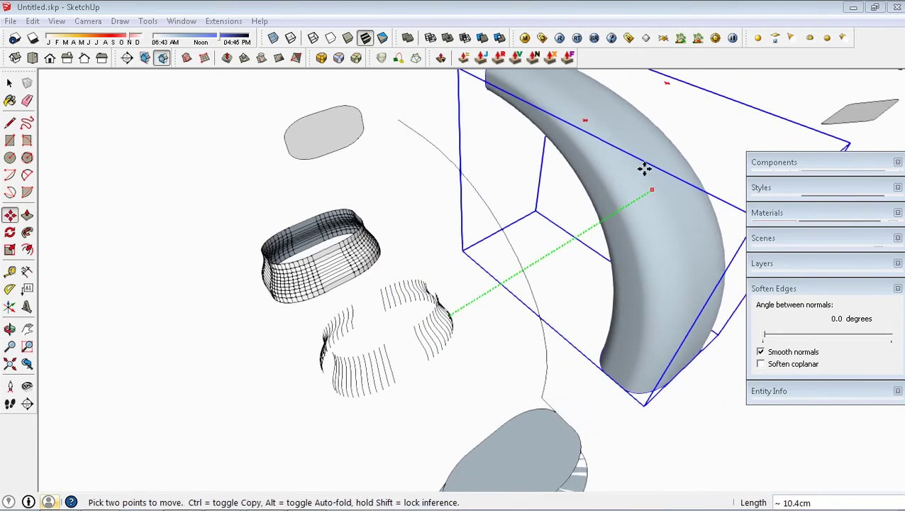
Place the curved tube away from the contours and zoom out.
left_click(679, 138)
middle_click_drag(579, 222, 498, 270)
key("z")
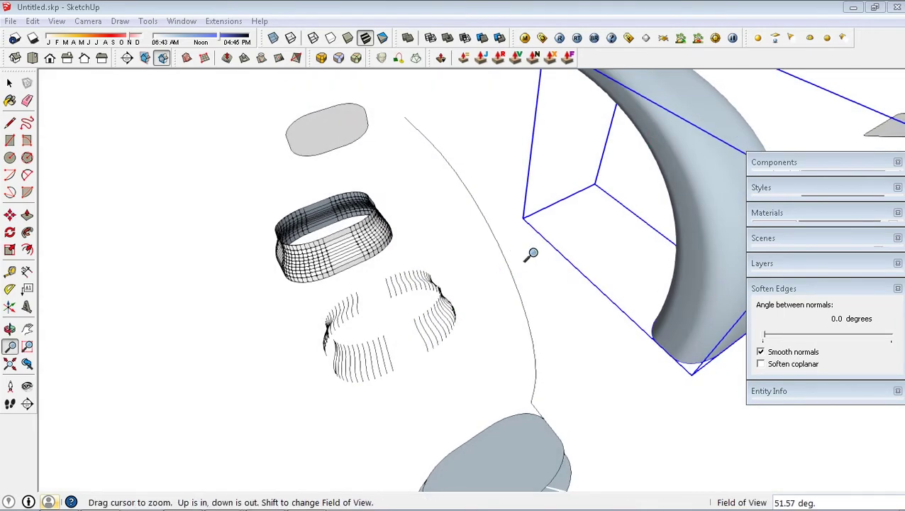
left_click_drag(534, 249, 489, 313)
key("space")
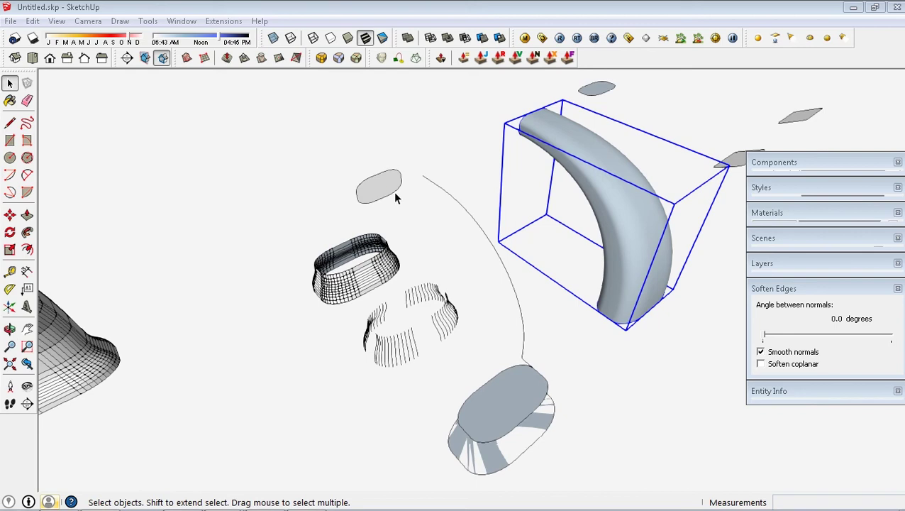
Tilt the small top ellipse about its edge by roughly 75°.
left_click(389, 192)
key("q")
left_click(383, 195)
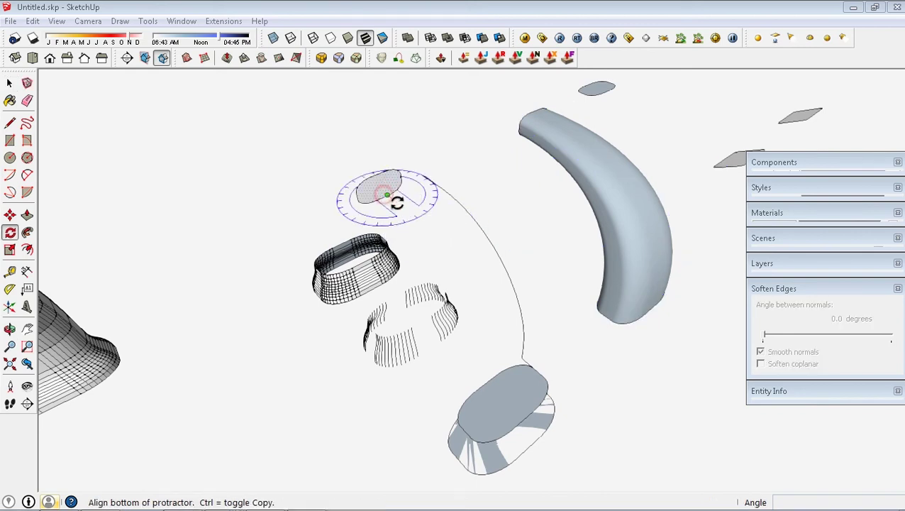
left_click(412, 214)
left_click(429, 214)
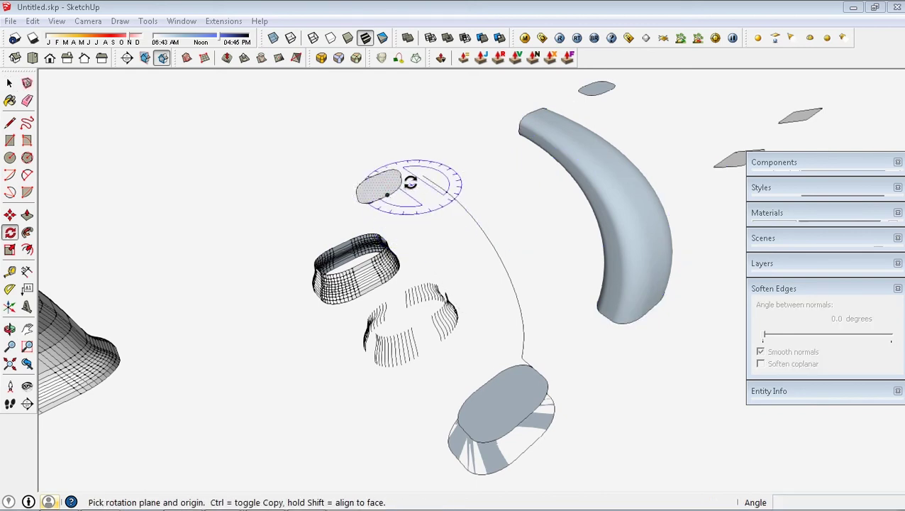
left_click(464, 141)
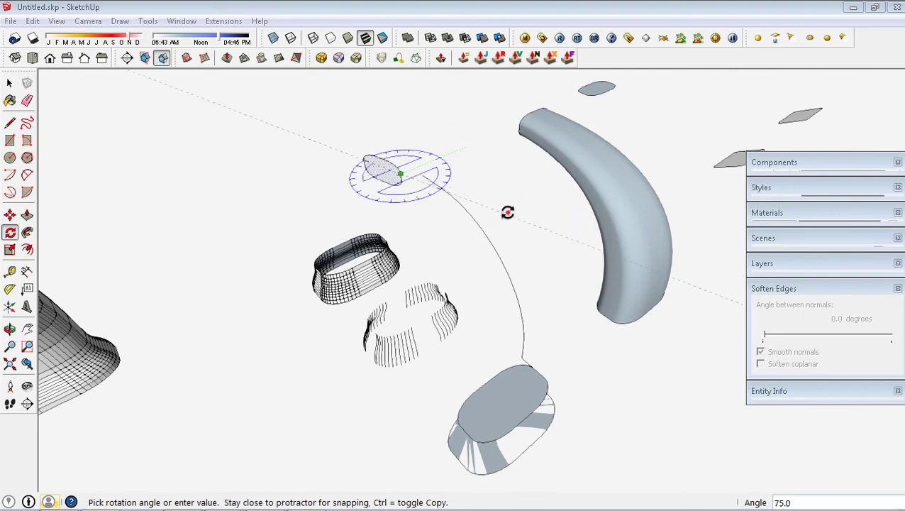
left_click(508, 212)
middle_click_drag(507, 212, 517, 235)
key("space")
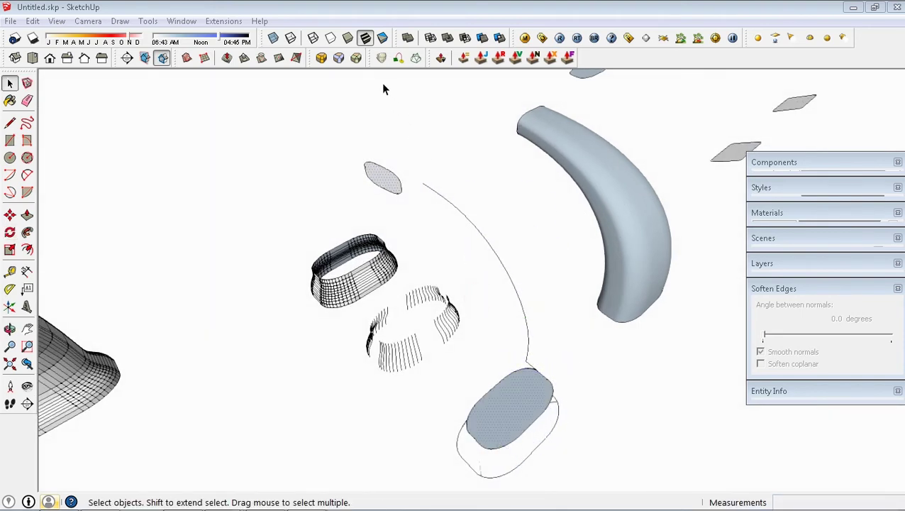
left_click(382, 58)
left_click(402, 190)
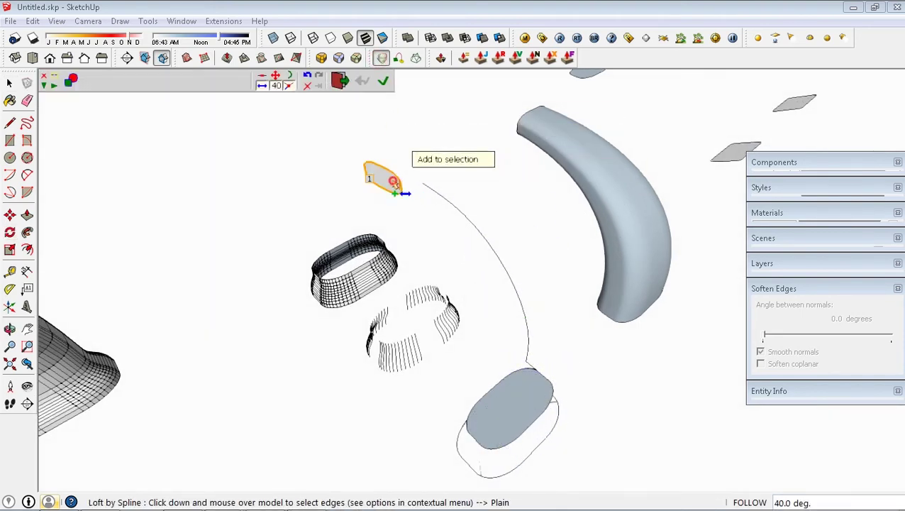
left_click(516, 412)
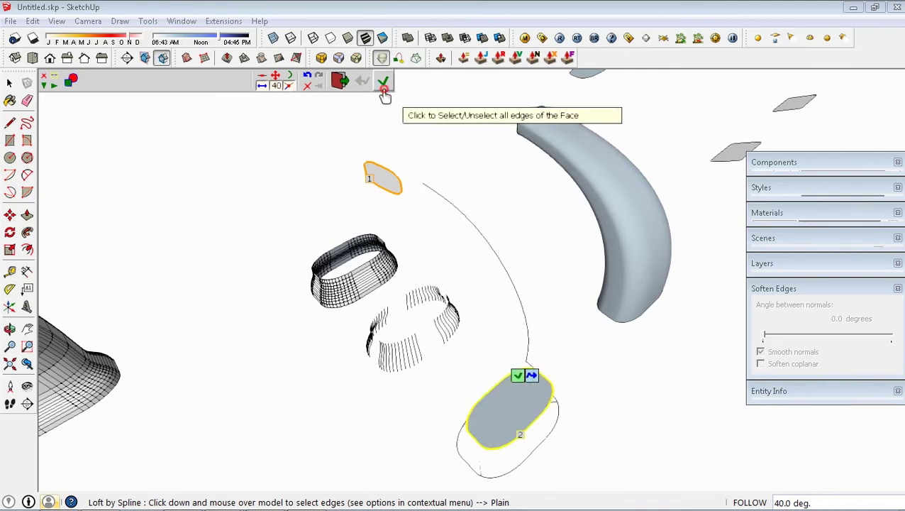
left_click(383, 80)
middle_click_drag(423, 235, 333, 226)
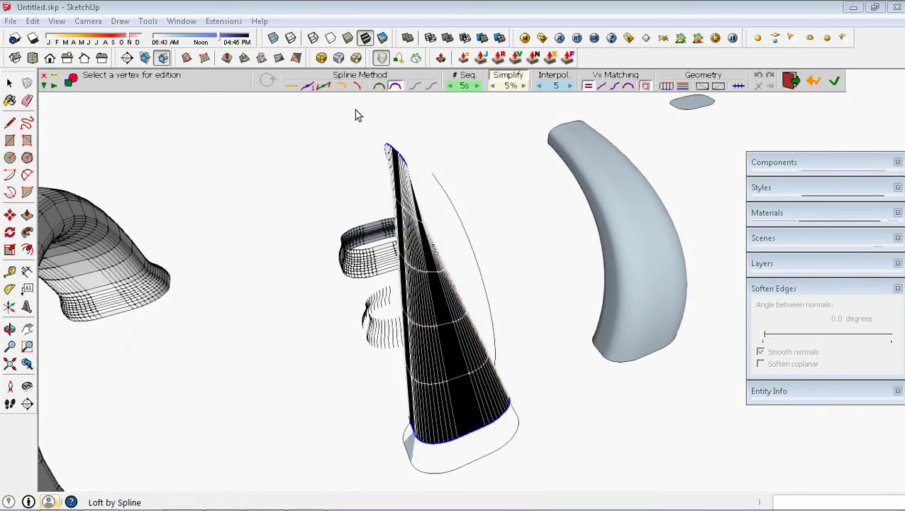
left_click(345, 92)
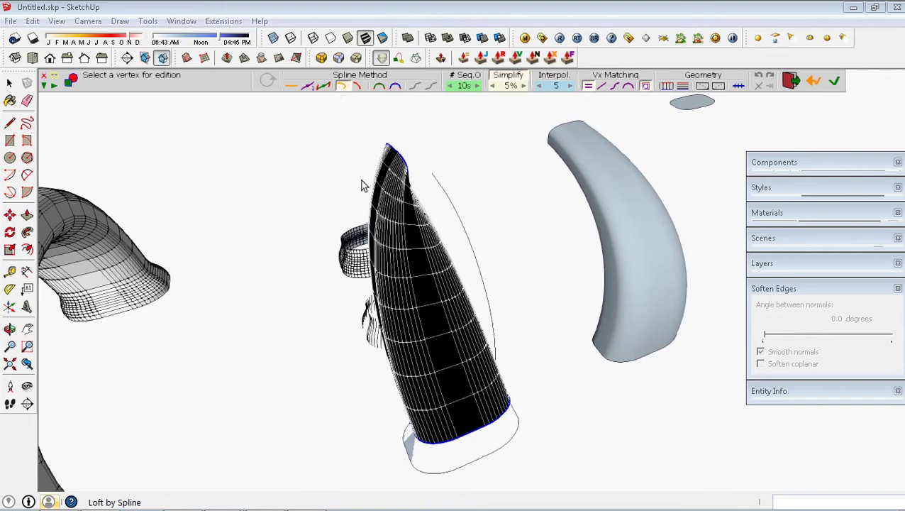
middle_click_drag(364, 186, 238, 113)
middle_click_drag(296, 144, 279, 101)
mouse_move(306, 133)
middle_mouse_down()
mouse_move(396, 254)
mouse_move(462, 170)
mouse_move(326, 291)
mouse_move(698, 303)
middle_mouse_up()
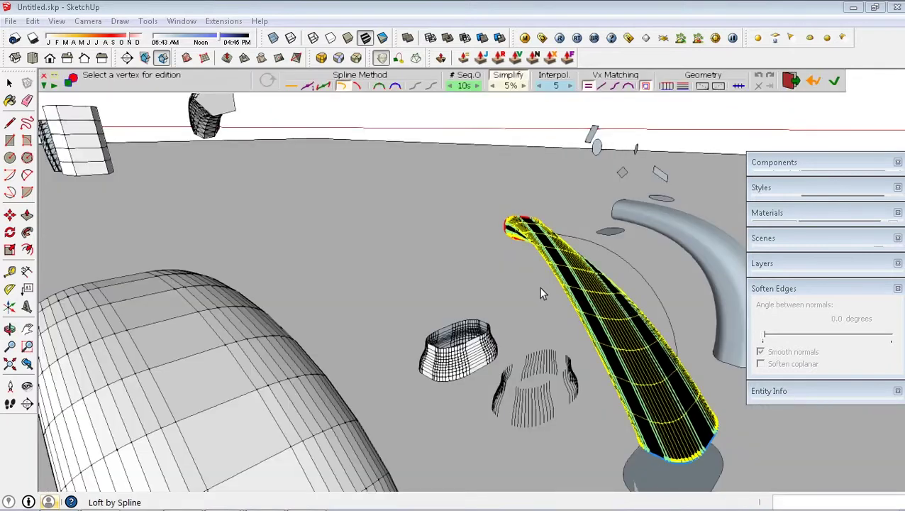
middle_click_drag(541, 293, 611, 325)
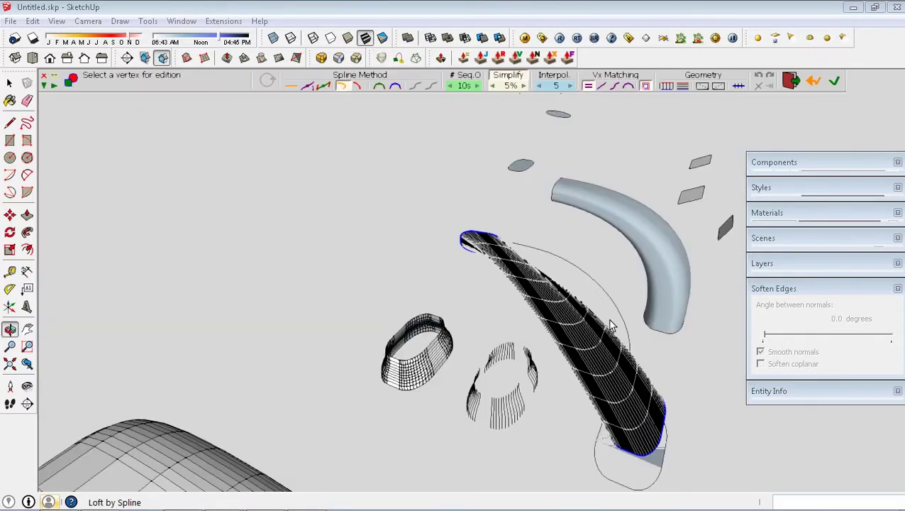
left_click(813, 83)
middle_click_drag(565, 233, 484, 247)
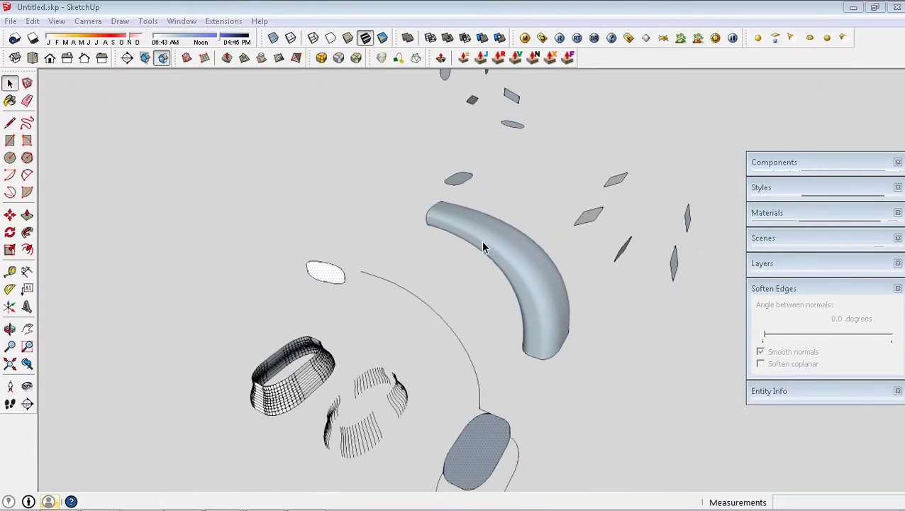
Undo a trial rotation, then rotate the small top ellipse by 60 degrees.
key("q")
left_click(344, 283)
left_click(383, 283)
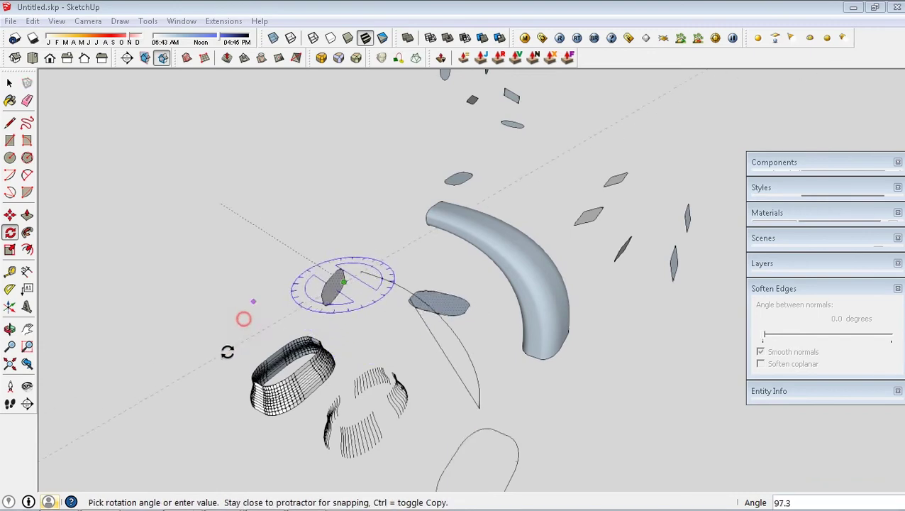
left_click(229, 362)
key("space")
key("q")
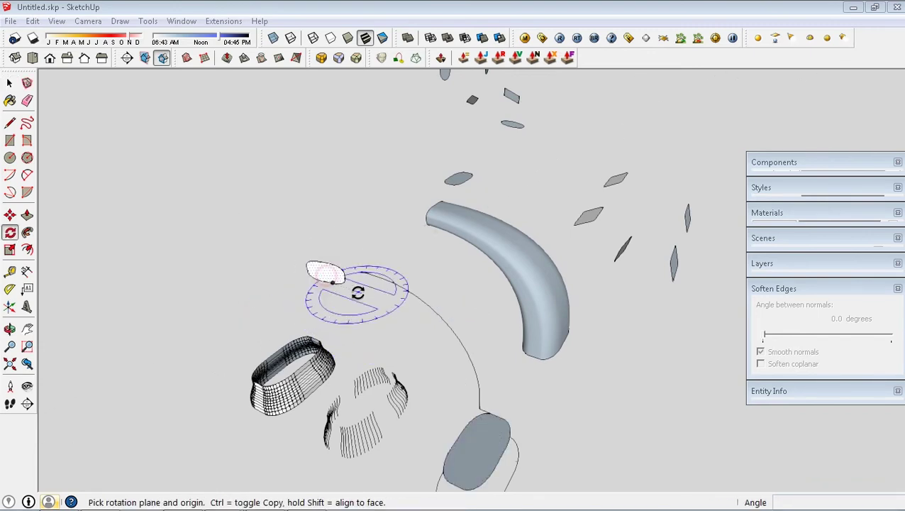
left_click(344, 281)
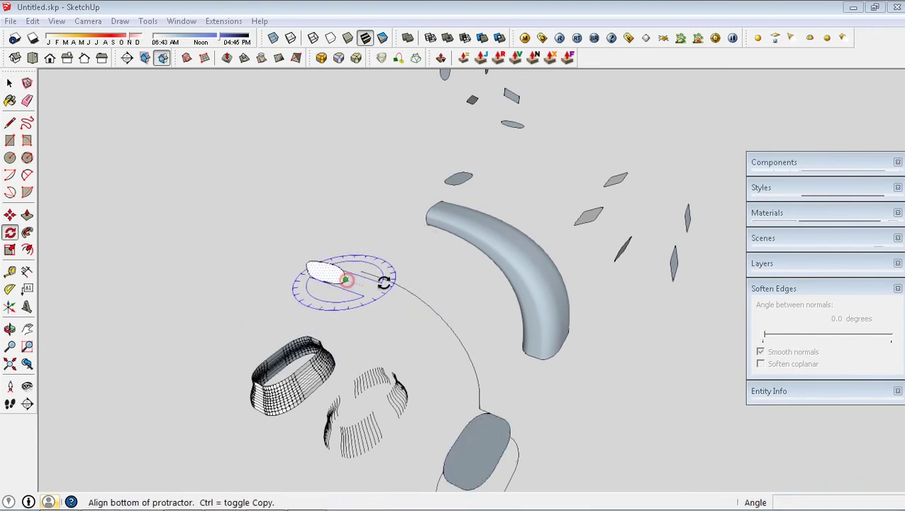
left_click(465, 293)
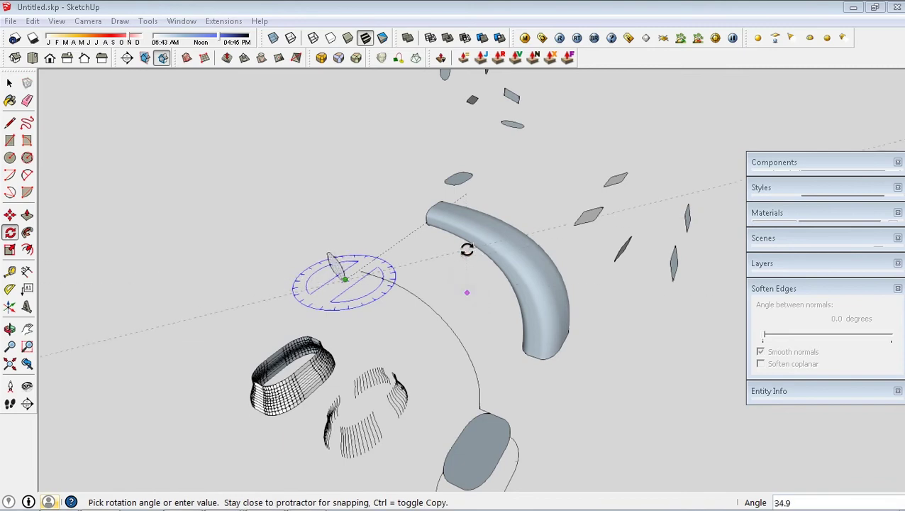
left_click(279, 190)
mouse_move(279, 190)
middle_mouse_down()
mouse_move(429, 391)
mouse_move(468, 405)
mouse_move(334, 122)
middle_mouse_up()
left_click(381, 58)
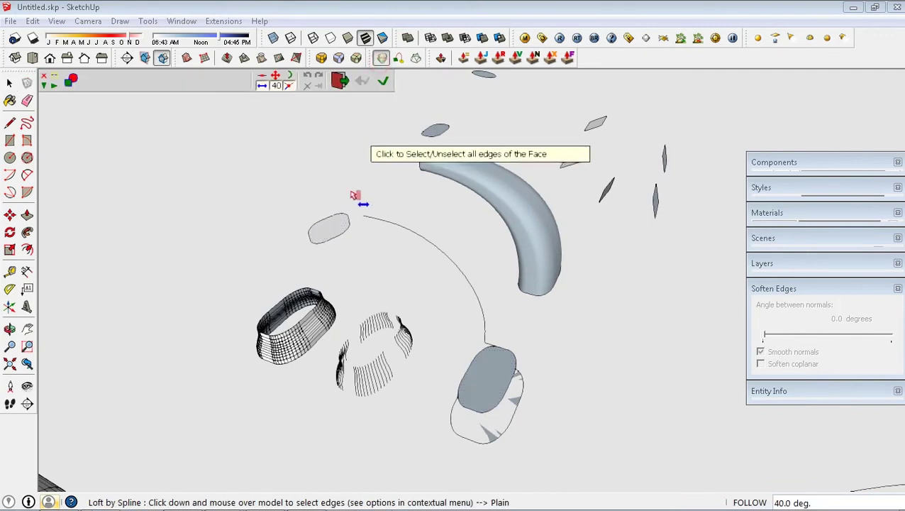
Loft the small ellipse to the bottom ellipse with a curved spline junction and commit it.
left_click(340, 225)
left_click(511, 379)
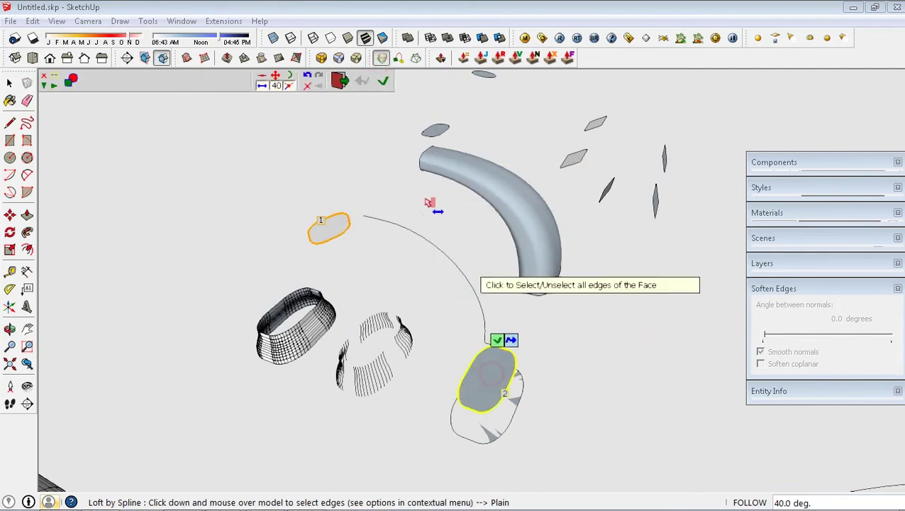
left_click(383, 80)
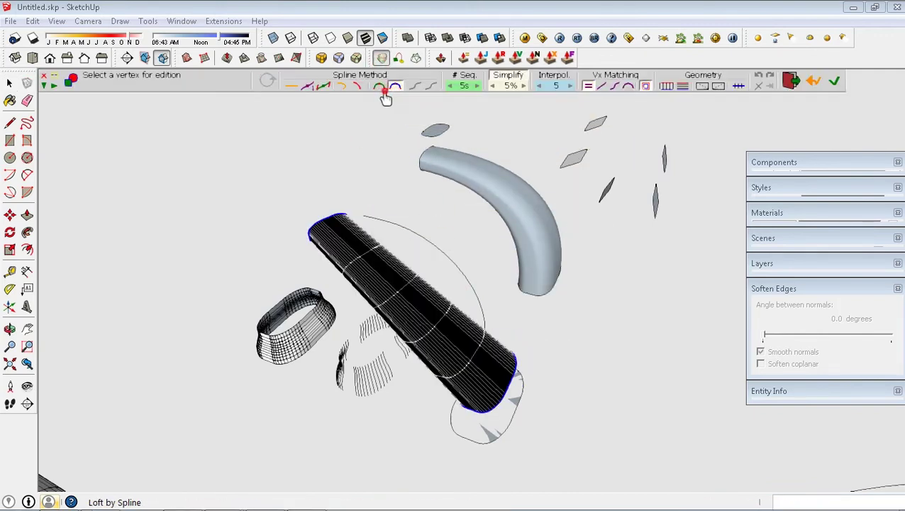
left_click(340, 86)
middle_click_drag(398, 204, 506, 171)
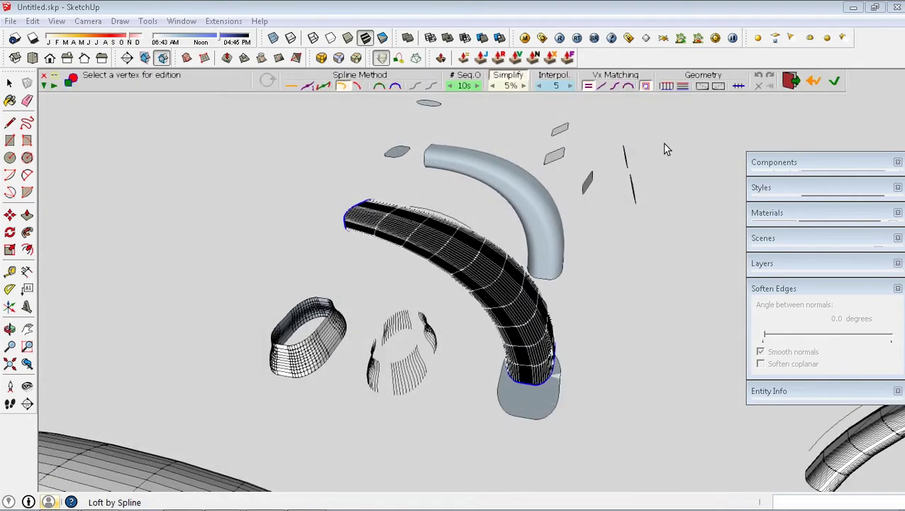
left_click(834, 93)
Orbit and zoom around the finished tube from low angles, ending near the scattered faces.
mouse_move(546, 229)
middle_mouse_down()
mouse_move(497, 181)
mouse_move(307, 257)
middle_mouse_up()
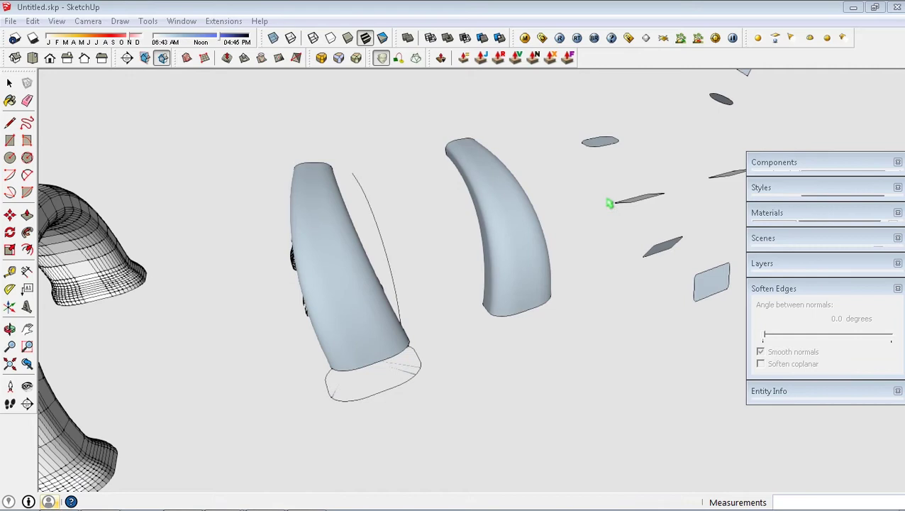
middle_click_drag(602, 202, 308, 271)
scroll(481, 265, "up", 2)
middle_click_drag(481, 264, 516, 182)
scroll(465, 247, "up", 3)
mouse_move(465, 247)
middle_mouse_down()
mouse_move(492, 215)
mouse_move(440, 243)
mouse_move(473, 228)
mouse_move(461, 279)
mouse_move(485, 258)
mouse_move(511, 272)
mouse_move(487, 265)
mouse_move(365, 281)
mouse_move(417, 284)
mouse_move(486, 307)
mouse_move(550, 269)
middle_mouse_up()
scroll(522, 279, "down", 1)
scroll(491, 290, "down", 2)
middle_click_drag(491, 289, 481, 283)
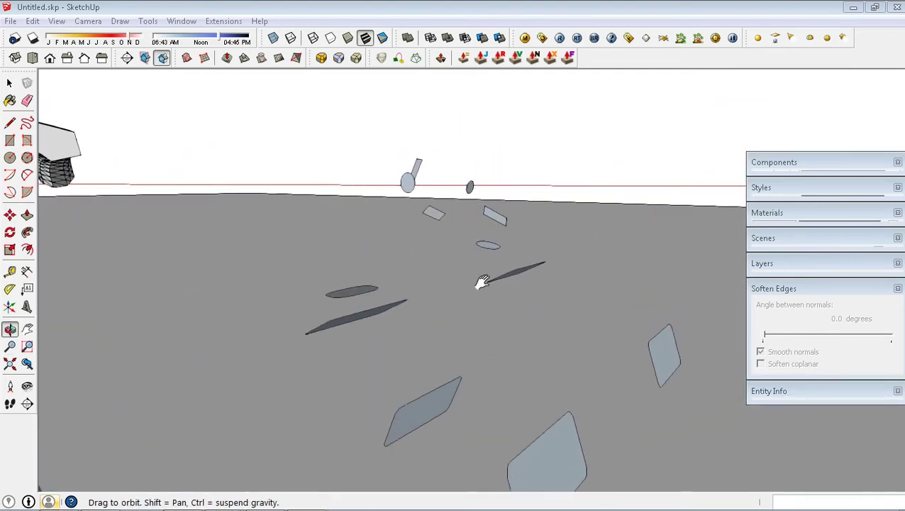
Select the small ellipses, tube and slabs and move them to the upper left.
key("space")
left_click_drag(366, 142, 553, 265)
mouse_move(343, 299)
middle_mouse_down()
mouse_move(347, 272)
mouse_move(298, 252)
middle_mouse_up()
left_click(344, 278)
key("m")
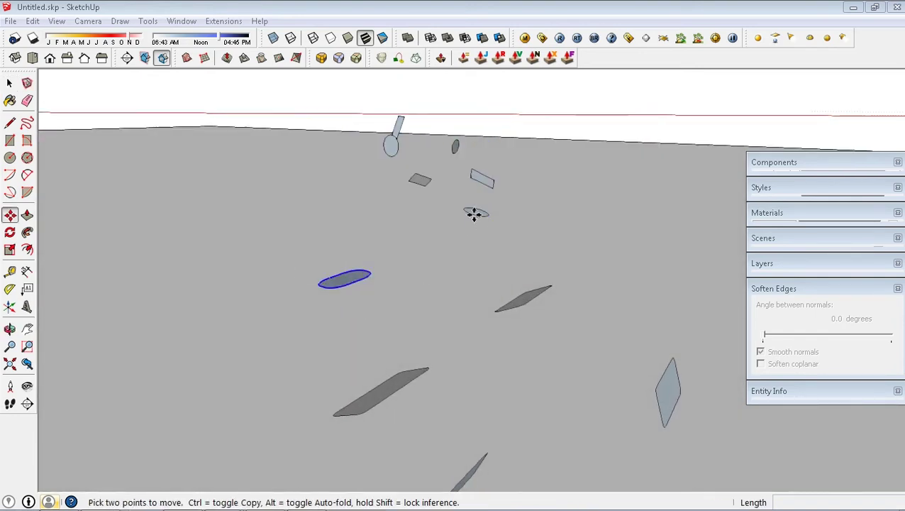
key("space")
key("m")
left_click_drag(465, 210, 156, 166)
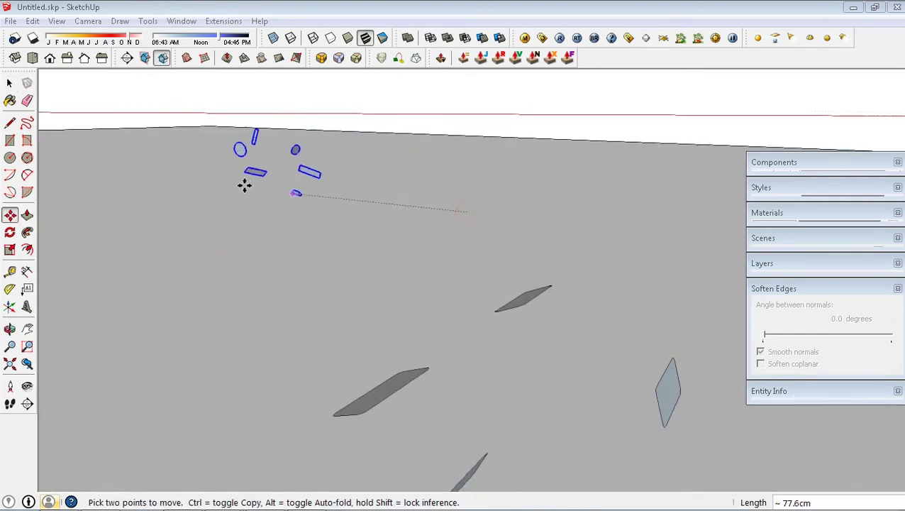
middle_click_drag(417, 354, 366, 203, "shift")
Deselect the moved pieces and frame the three tilted faces in the view.
key("space")
left_click(432, 258)
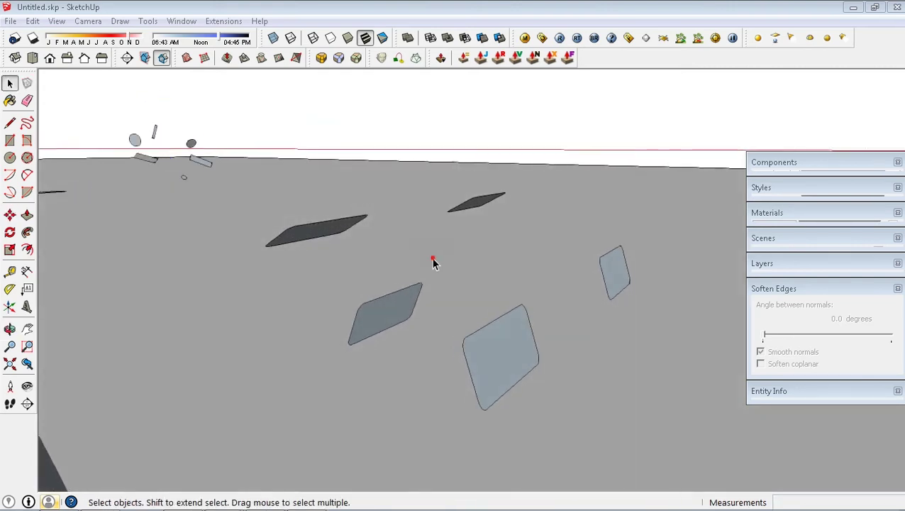
key("z")
left_click_drag(453, 275, 475, 254)
mouse_move(475, 253)
middle_mouse_down()
mouse_move(477, 274)
mouse_move(496, 240)
middle_mouse_up()
left_click(9, 82)
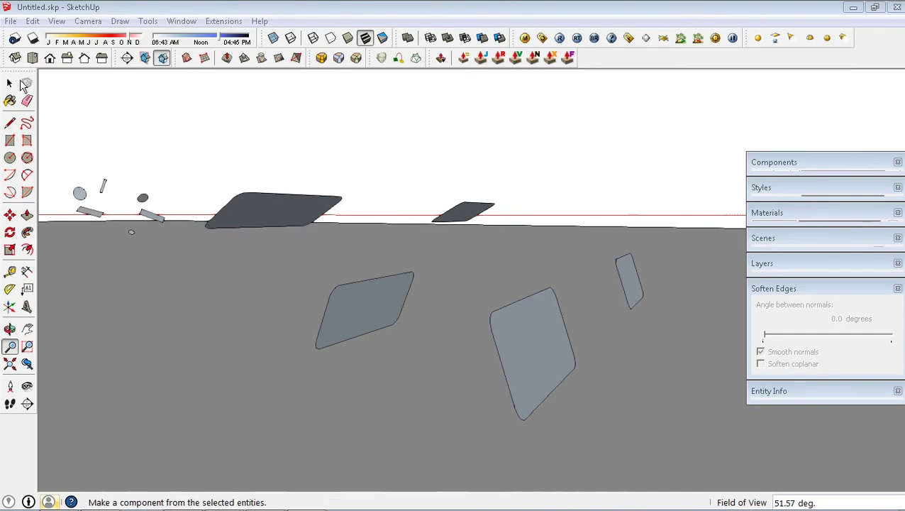
Loft by Spline through the dark upper, middle and tilted right faces, then inspect the preview.
left_click(381, 63)
left_click(299, 222)
left_click(380, 312)
left_click(532, 340)
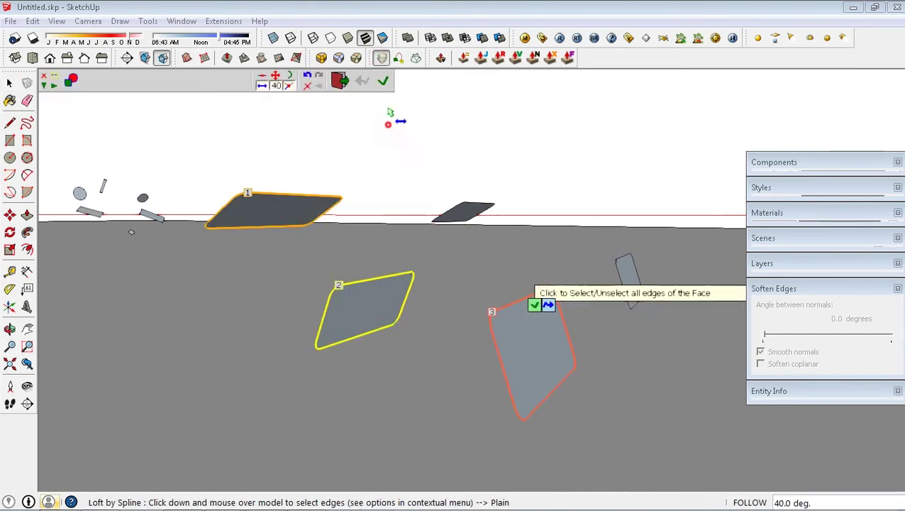
left_click(383, 80)
mouse_move(497, 172)
middle_mouse_down()
mouse_move(501, 135)
mouse_move(502, 159)
middle_mouse_up()
middle_click_drag(412, 165, 336, 234)
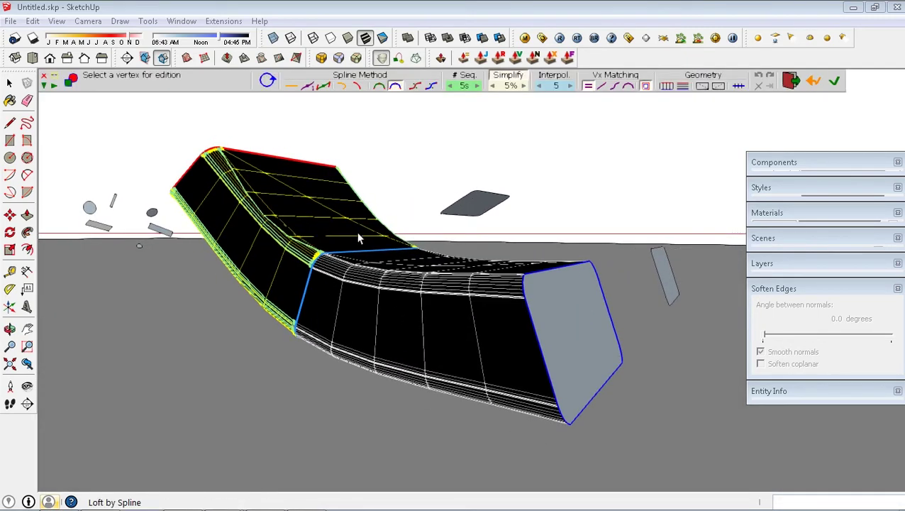
middle_click_drag(336, 234, 368, 247)
scroll(369, 247, "up", 1)
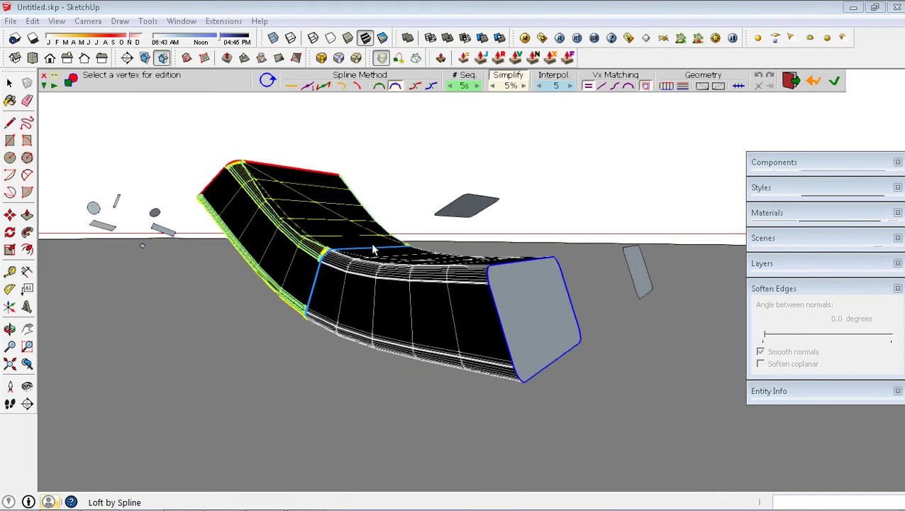
scroll(374, 246, "up", 1)
scroll(376, 247, "up", 1)
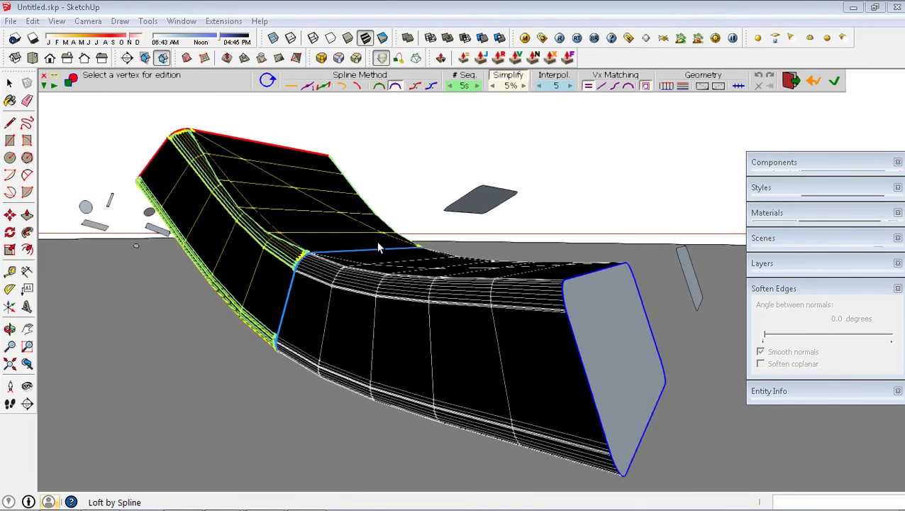
middle_click_drag(376, 240, 378, 244)
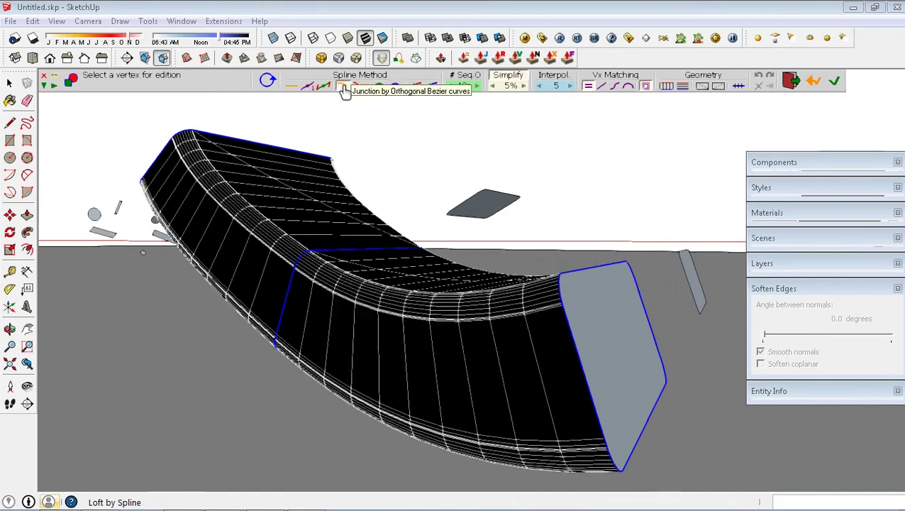
Compare the Spline Method junction options, settling on the smooth, denser curved method.
left_click(356, 94)
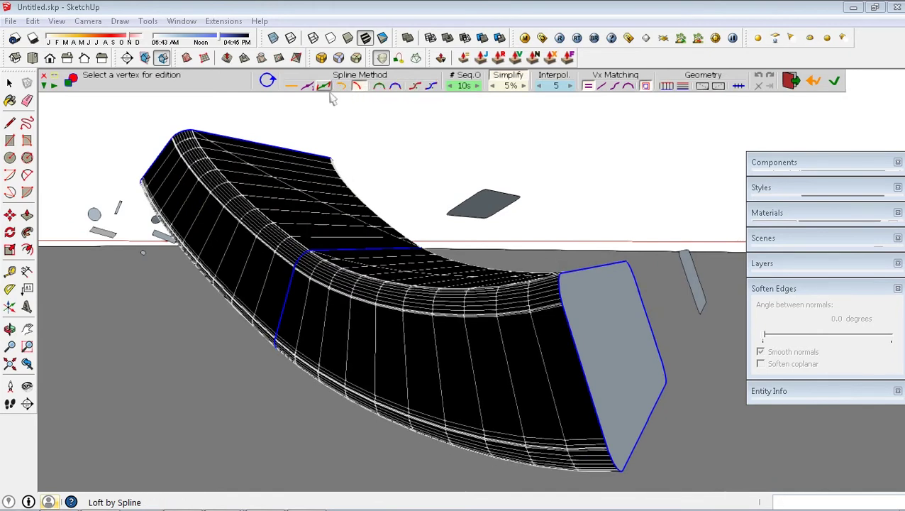
left_click(325, 88)
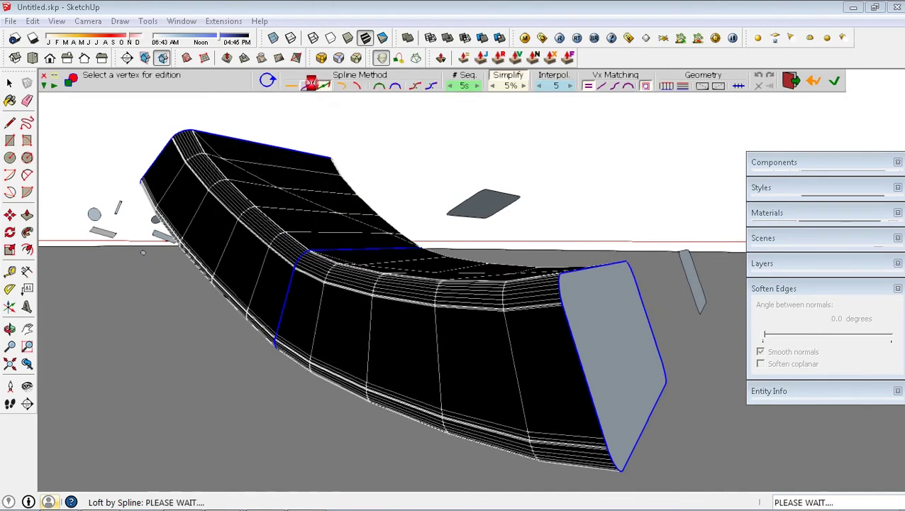
left_click(291, 87)
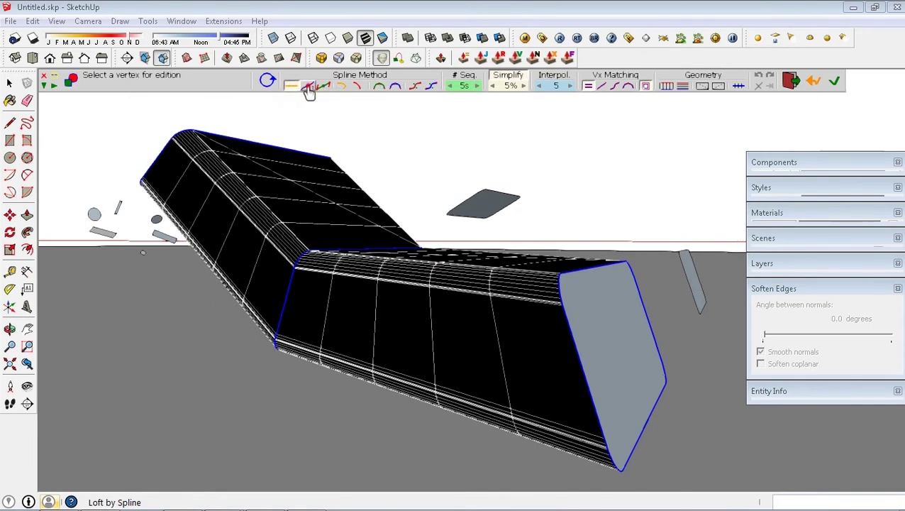
left_click(323, 90)
left_click(339, 87)
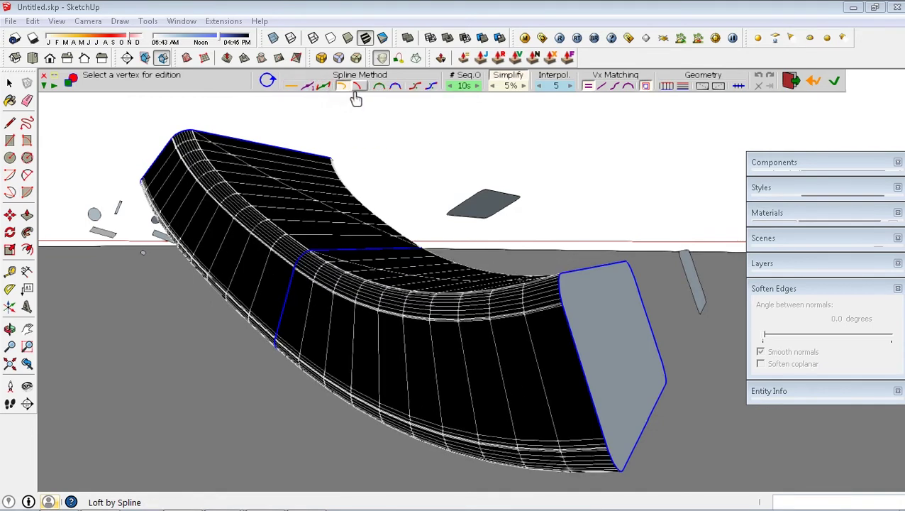
left_click(358, 91)
left_click(378, 91)
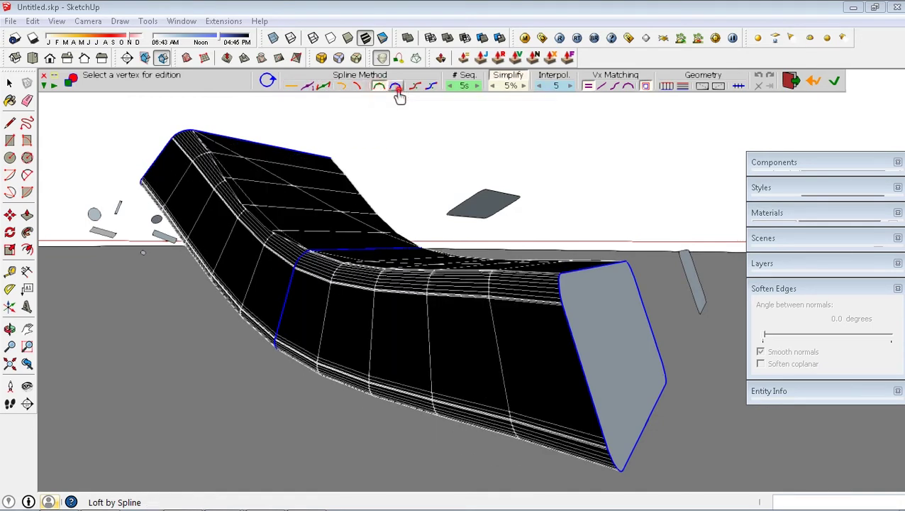
left_click(398, 94)
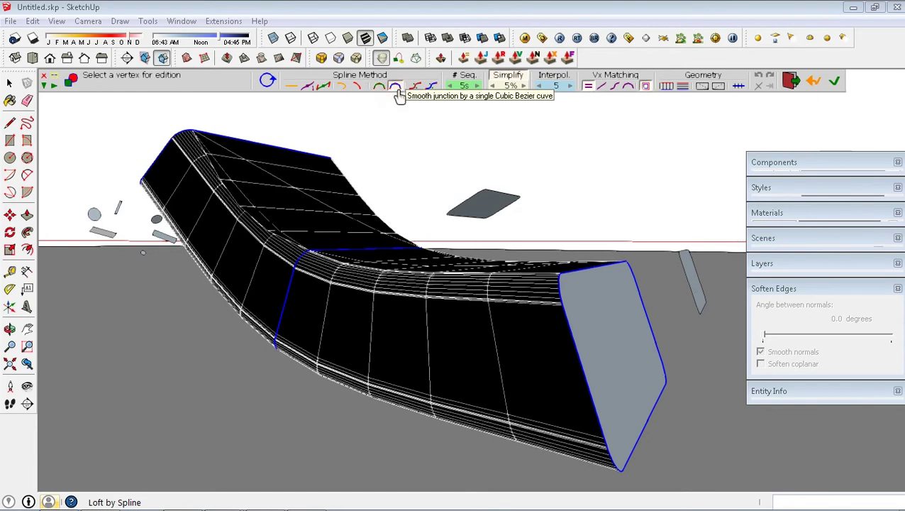
left_click(341, 88)
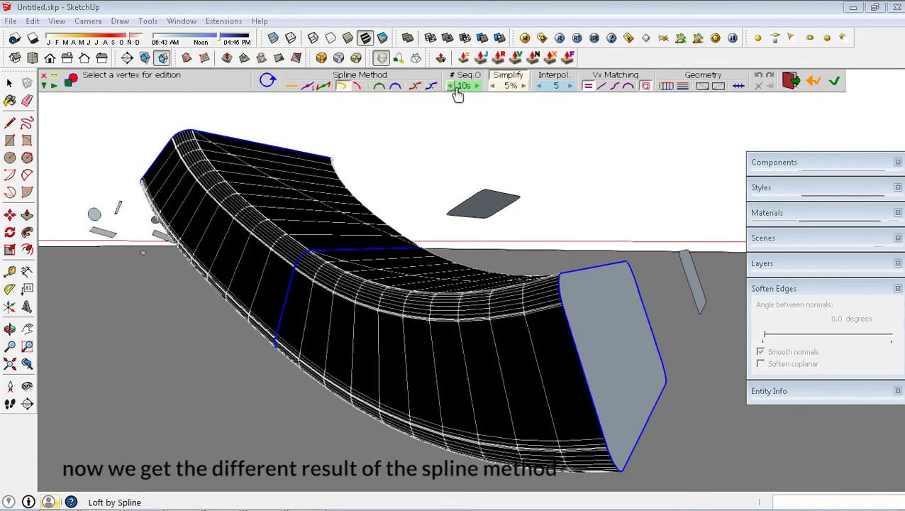
Raise # Seq to 25, inspect the loft from several angles, and commit it.
left_click(481, 86)
left_click(481, 87)
left_click(481, 86)
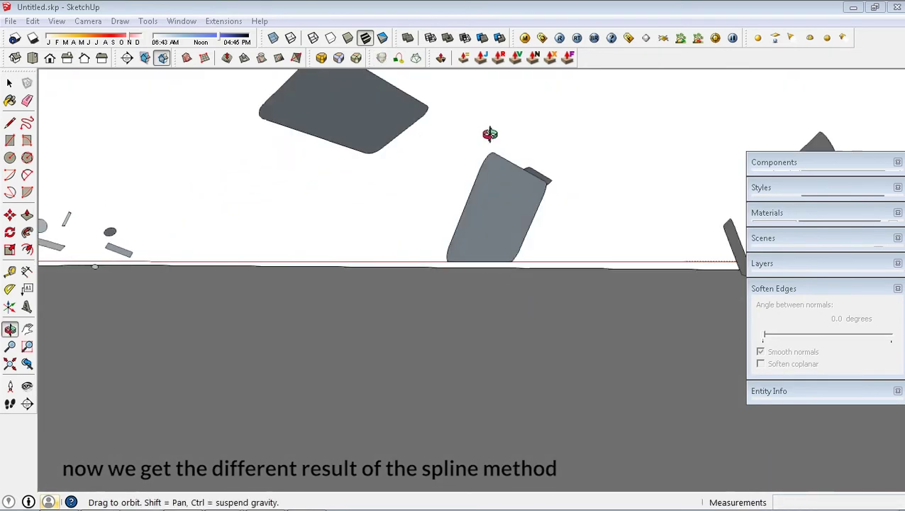
middle_click_drag(495, 115, 457, 143)
middle_click_drag(414, 121, 403, 115)
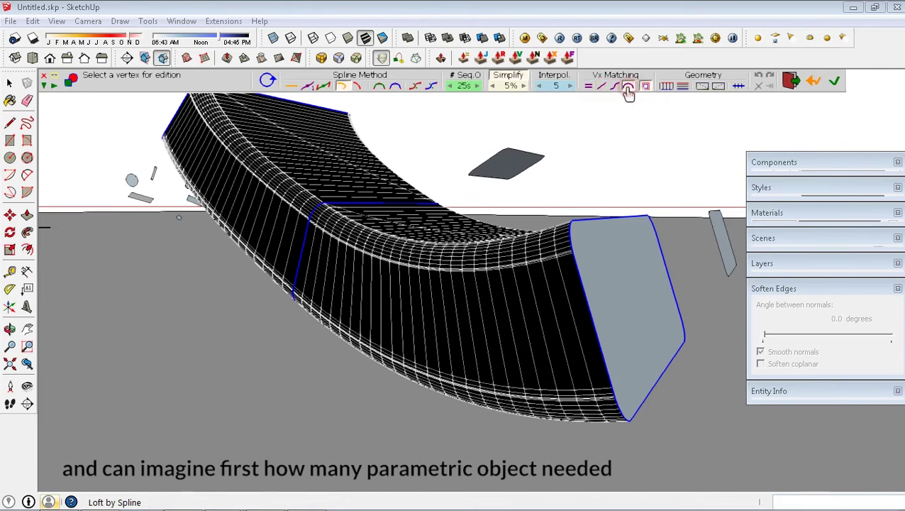
middle_click_drag(461, 192, 401, 230)
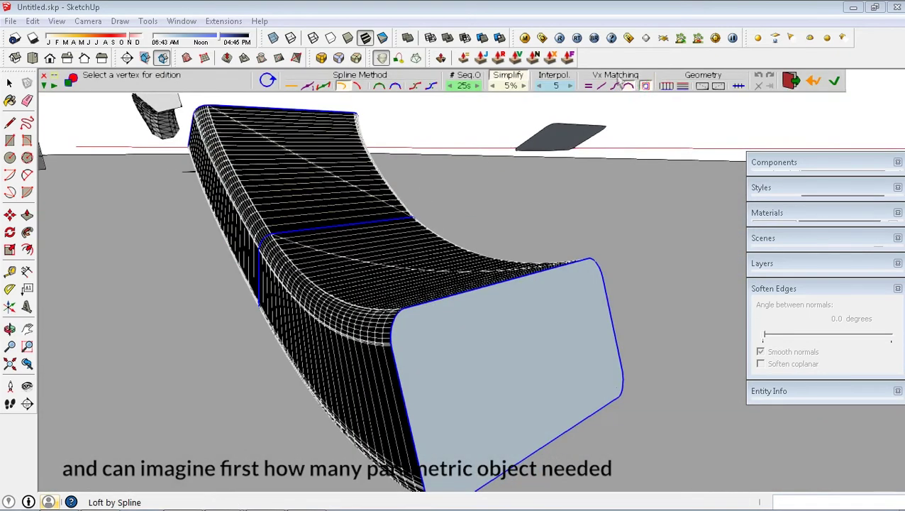
mouse_move(461, 185)
middle_mouse_down()
mouse_move(332, 200)
mouse_move(362, 223)
mouse_move(283, 236)
middle_mouse_up()
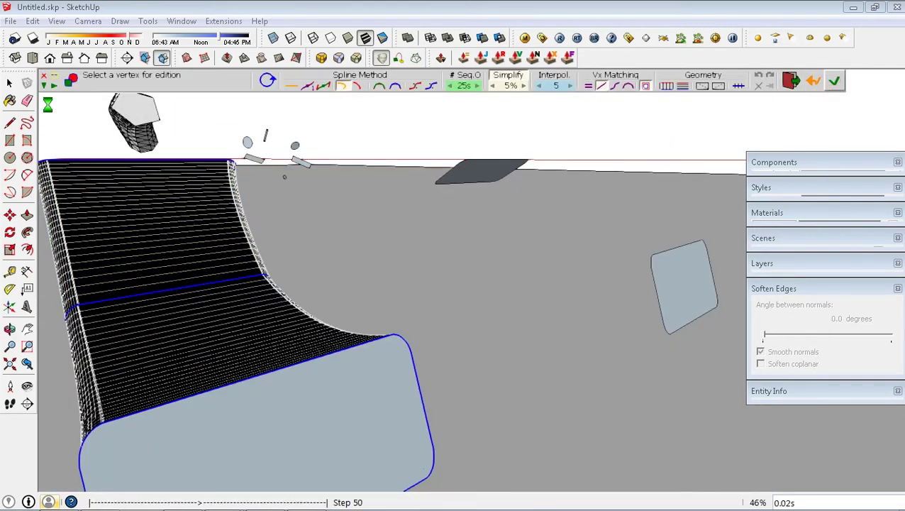
key("Return")
left_click(10, 84)
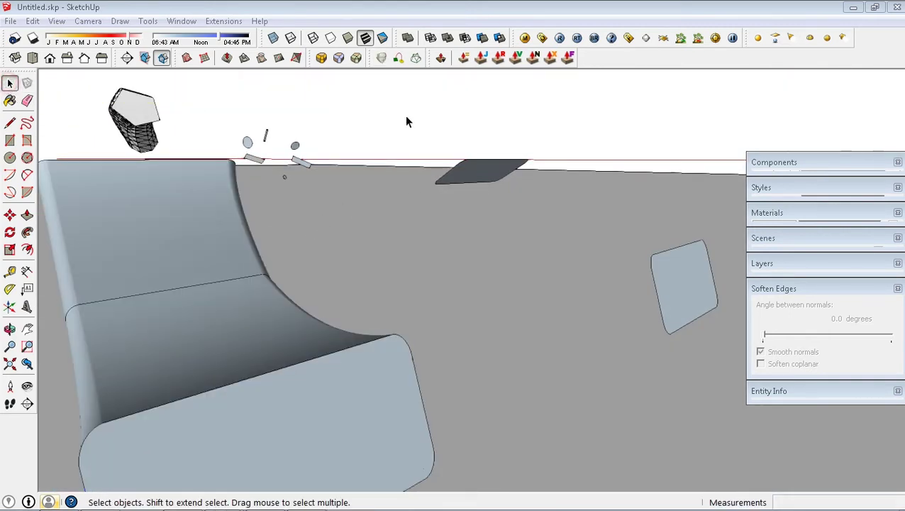
middle_click_drag(360, 181, 406, 183)
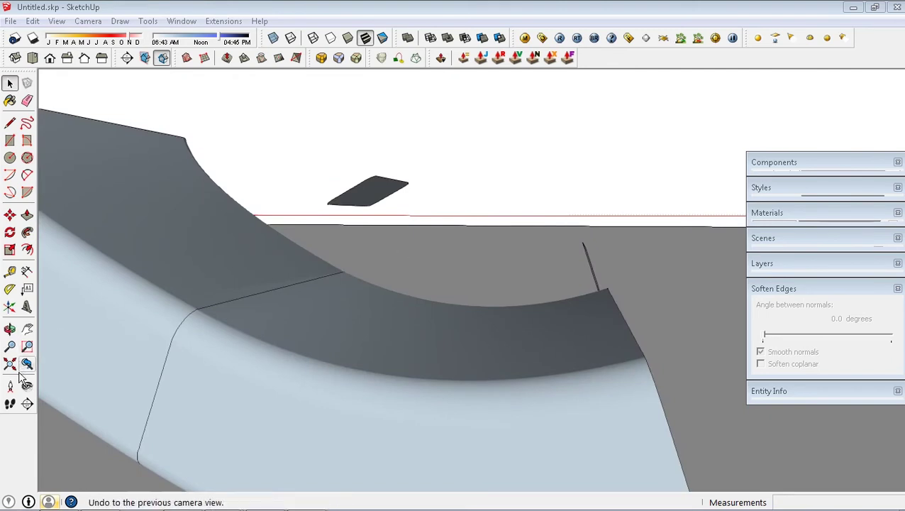
left_click(10, 347)
left_click_drag(244, 287, 281, 317)
mouse_move(281, 317)
middle_mouse_down()
mouse_move(425, 192)
mouse_move(339, 308)
mouse_move(394, 249)
mouse_move(439, 363)
mouse_move(510, 432)
mouse_move(471, 372)
mouse_move(548, 314)
middle_mouse_up()
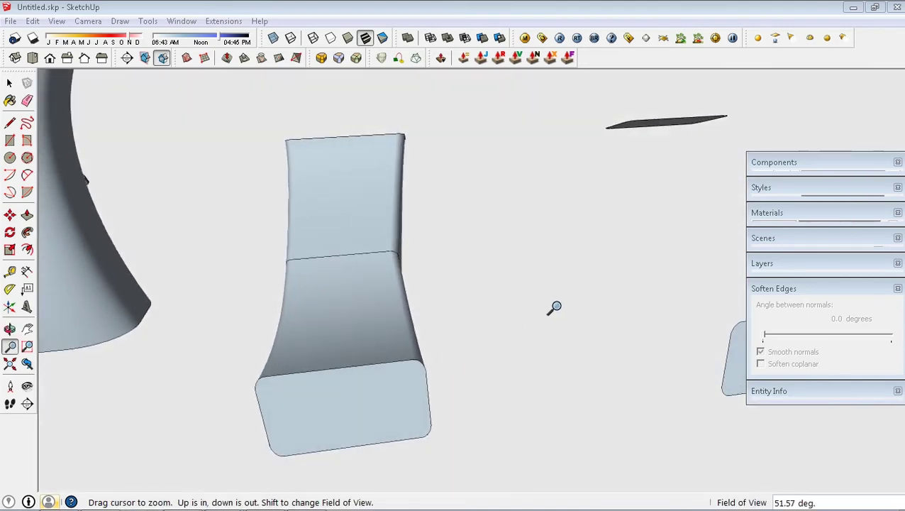
mouse_move(601, 285)
middle_mouse_down()
mouse_move(380, 267)
mouse_move(234, 303)
mouse_move(338, 224)
mouse_move(345, 194)
middle_mouse_up()
mouse_move(468, 162)
left_mouse_down()
mouse_move(422, 215)
mouse_move(493, 196)
mouse_move(317, 285)
mouse_move(584, 208)
left_mouse_up()
key("space")
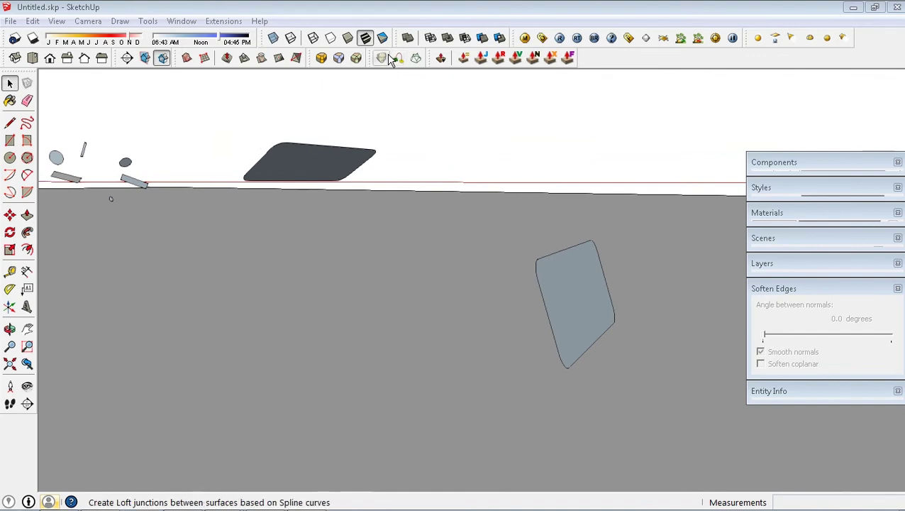
Loft the dark upper face to the tilted right face with Orthogonal Bezier junction and 20 segments.
left_click(388, 57)
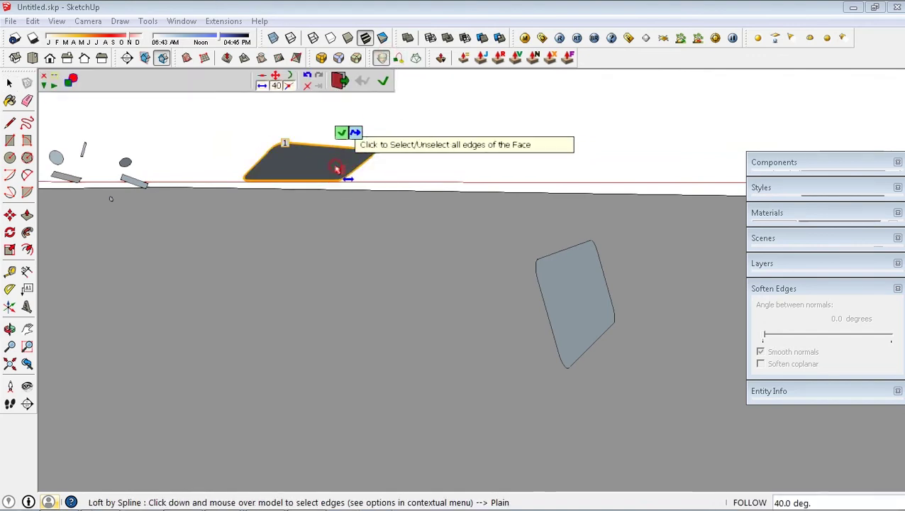
left_click_drag(577, 297, 501, 232)
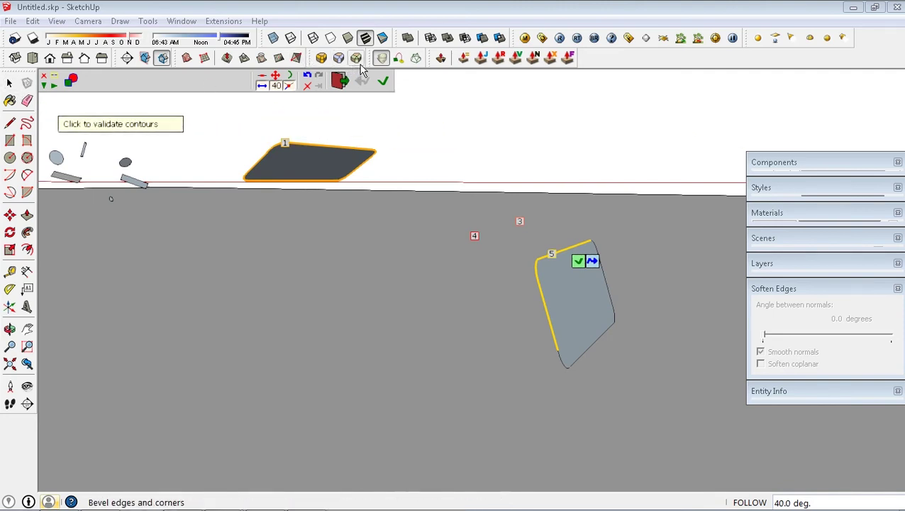
left_click(382, 59)
left_click(319, 160)
left_click(565, 291)
left_click(384, 81)
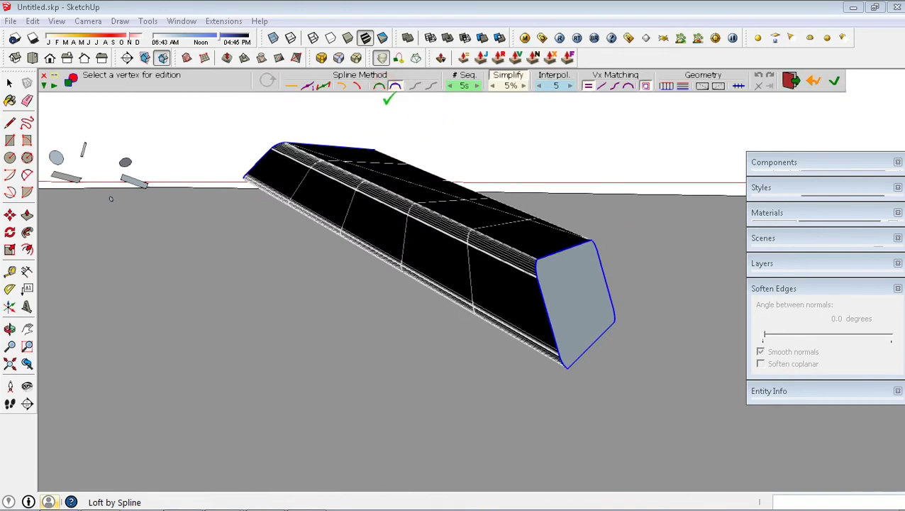
left_click(341, 86)
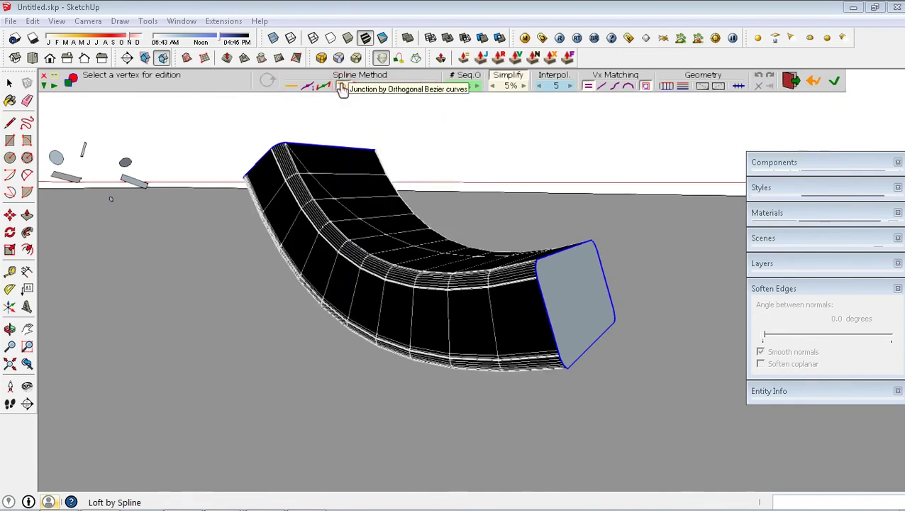
left_click(477, 88)
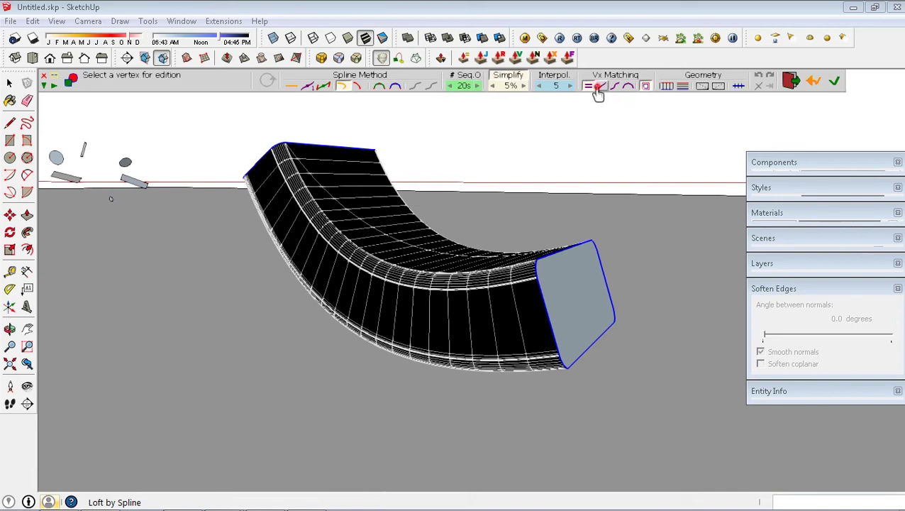
left_click(834, 83)
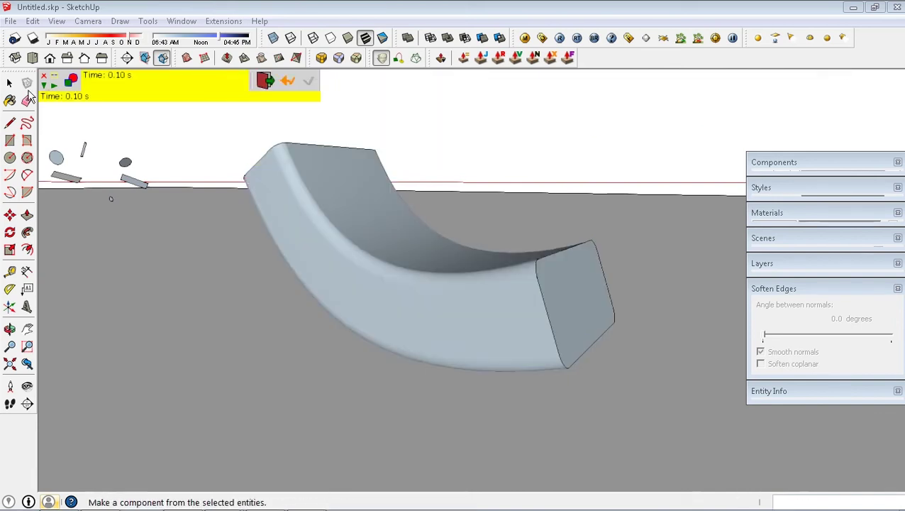
left_click(13, 83)
mouse_move(452, 211)
middle_mouse_down()
mouse_move(362, 155)
mouse_move(462, 230)
middle_mouse_up()
Orbit, pan and zoom to a top-down view of the six randomly angled faces.
mouse_move(308, 146)
middle_mouse_down()
mouse_move(645, 320)
mouse_move(527, 218)
mouse_move(310, 183)
middle_mouse_up()
mouse_move(536, 272)
middle_mouse_down()
mouse_move(420, 260)
mouse_move(396, 243)
middle_mouse_up()
scroll(348, 250, "up", 2)
scroll(347, 248, "up", 4)
mouse_move(329, 228)
middle_mouse_down("shift")
mouse_move(312, 244)
mouse_move(485, 303)
mouse_move(457, 257)
mouse_move(582, 249)
mouse_move(378, 289)
middle_mouse_up("shift")
scroll(313, 244, "down", 3)
scroll(399, 248, "up", 3)
scroll(348, 243, "up", 2)
middle_click_drag(347, 243, 348, 248)
scroll(525, 380, "up", 1)
middle_click_drag(525, 380, 421, 272)
scroll(422, 267, "up", 2)
scroll(444, 233, "up", 2)
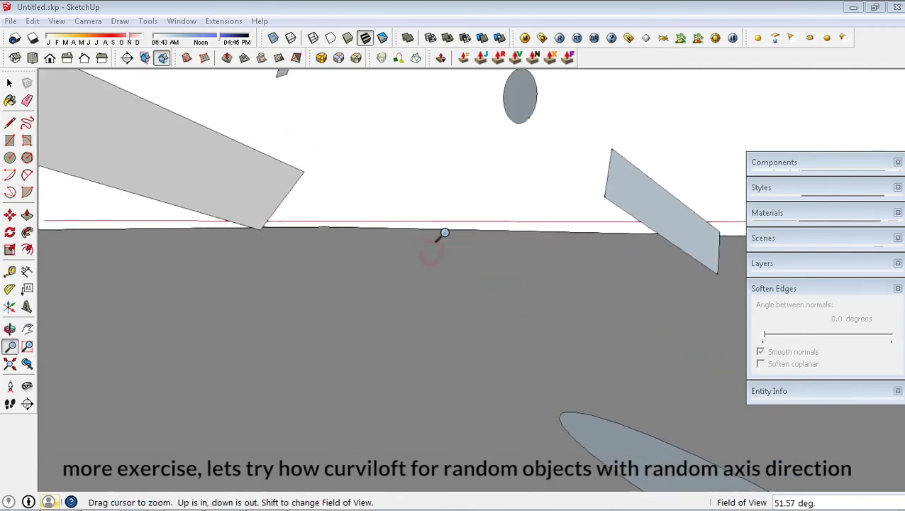
scroll(440, 241, "down", 2)
mouse_move(433, 258)
middle_mouse_down()
mouse_move(457, 289)
mouse_move(352, 359)
mouse_move(474, 370)
mouse_move(462, 376)
mouse_move(570, 413)
mouse_move(522, 389)
mouse_move(498, 415)
middle_mouse_up()
key("space")
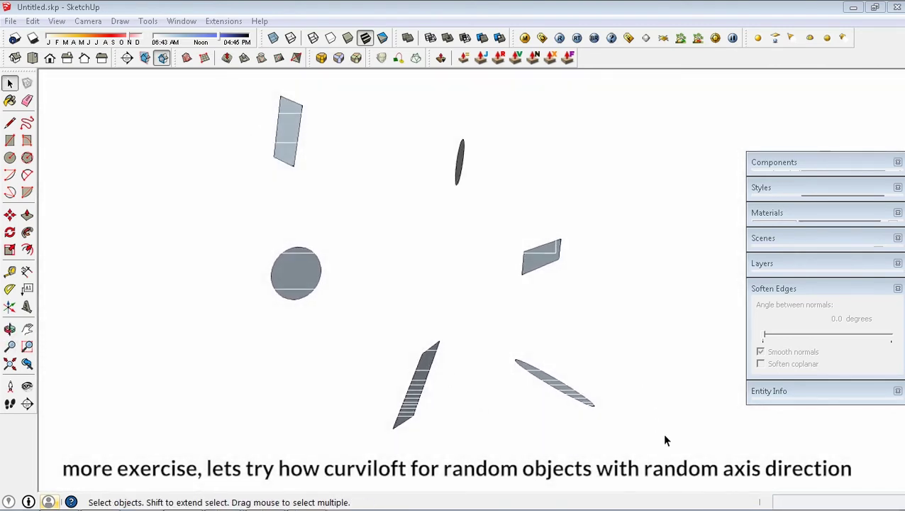
Loft through all six selected faces with Orthogonal Bezier junctions and # Seq raised to 20.
key("ctrl+a")
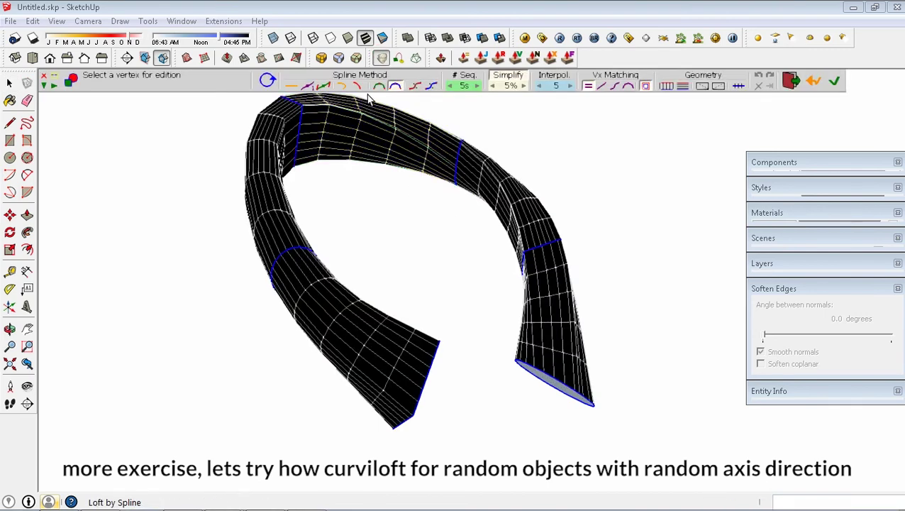
left_click(341, 87)
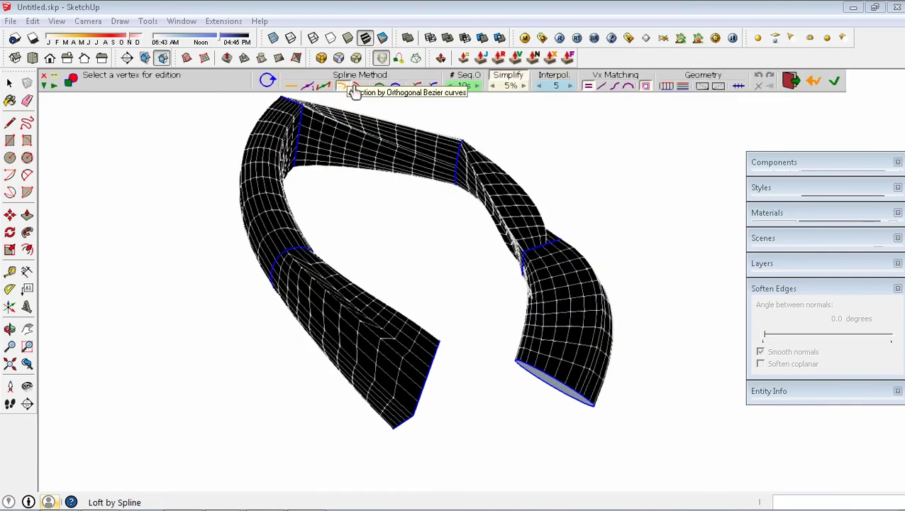
left_click(355, 86)
left_click(476, 88)
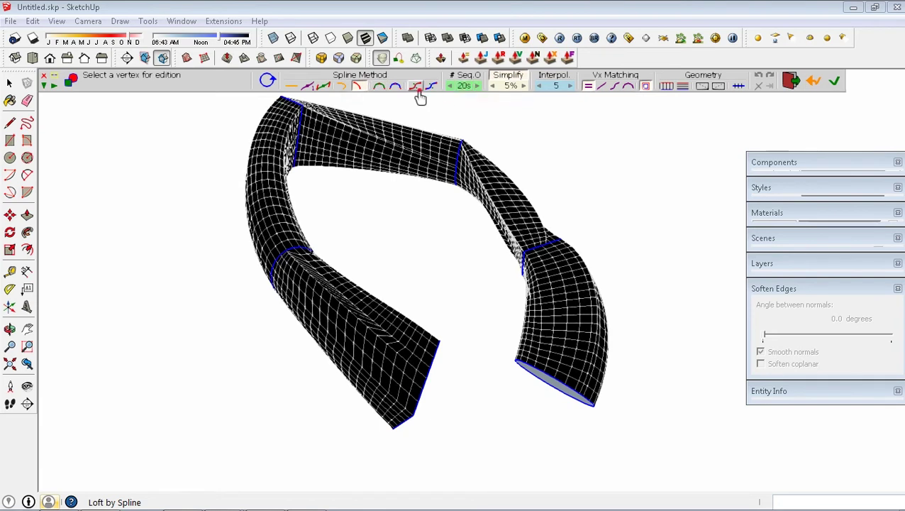
left_click(418, 92)
middle_click_drag(447, 168, 435, 381)
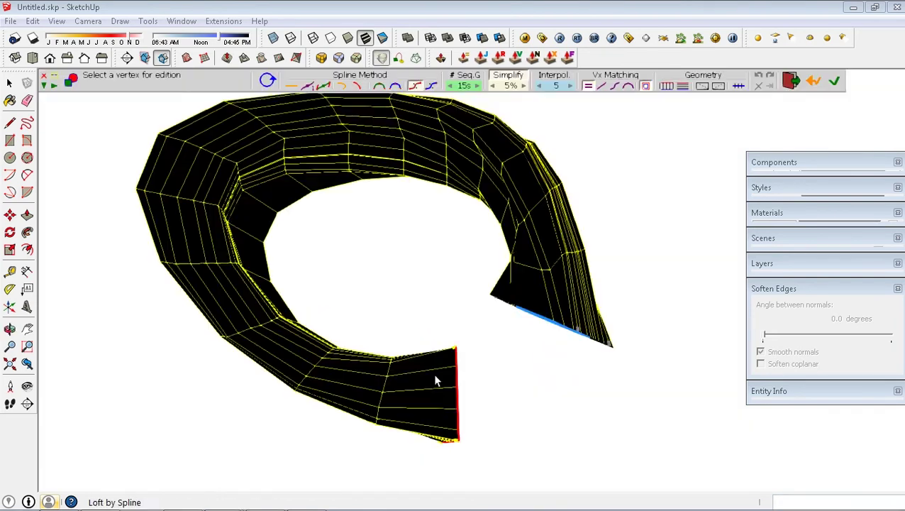
Try further spline methods, settle on the single Catmull curve, and keep the loft.
left_click(431, 86)
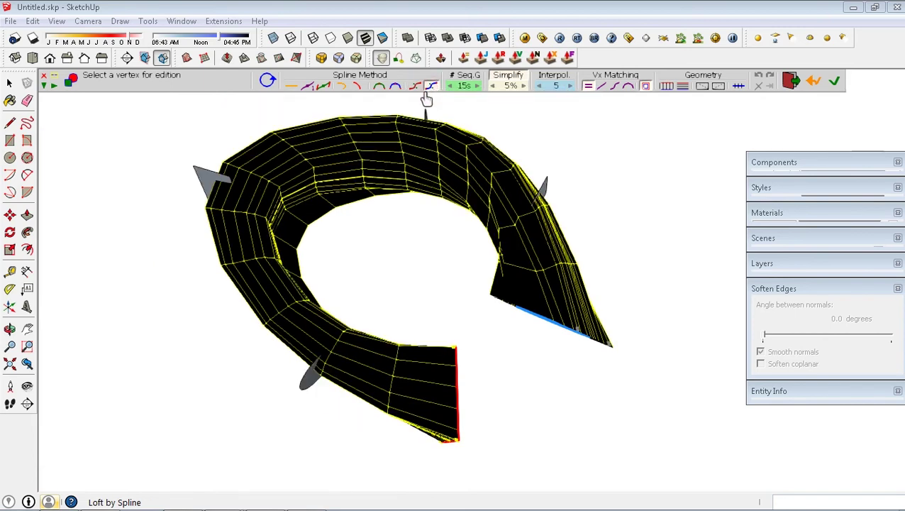
left_click(397, 89)
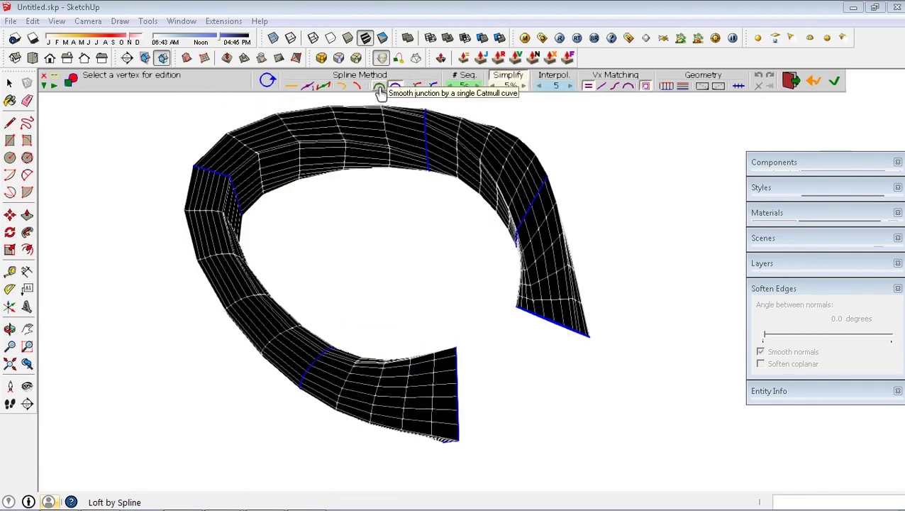
left_click(380, 91)
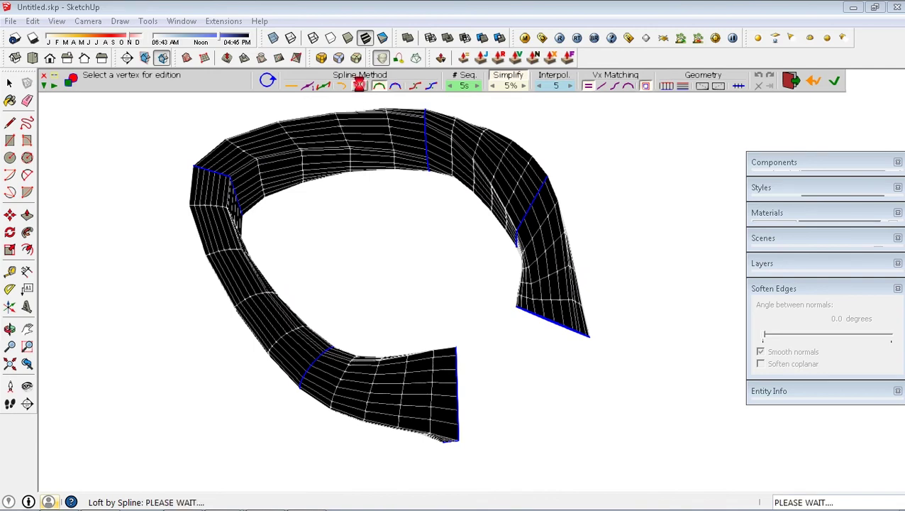
mouse_move(345, 97)
middle_mouse_down()
mouse_move(304, 230)
mouse_move(380, 218)
mouse_move(182, 157)
mouse_move(222, 173)
mouse_move(253, 165)
mouse_move(215, 170)
mouse_move(378, 212)
mouse_move(288, 257)
middle_mouse_up()
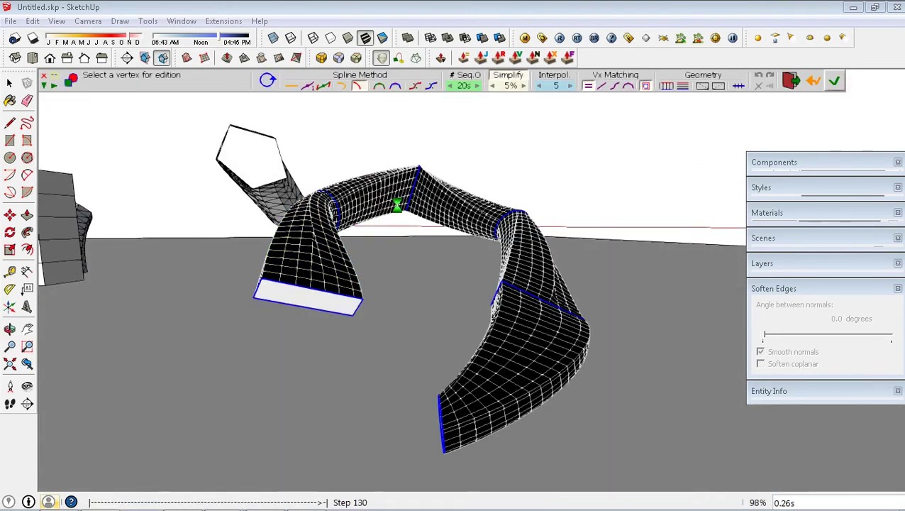
mouse_move(349, 228)
middle_mouse_down()
mouse_move(432, 317)
mouse_move(453, 214)
mouse_move(105, 129)
mouse_move(298, 257)
mouse_move(248, 257)
middle_mouse_up()
left_click(10, 85)
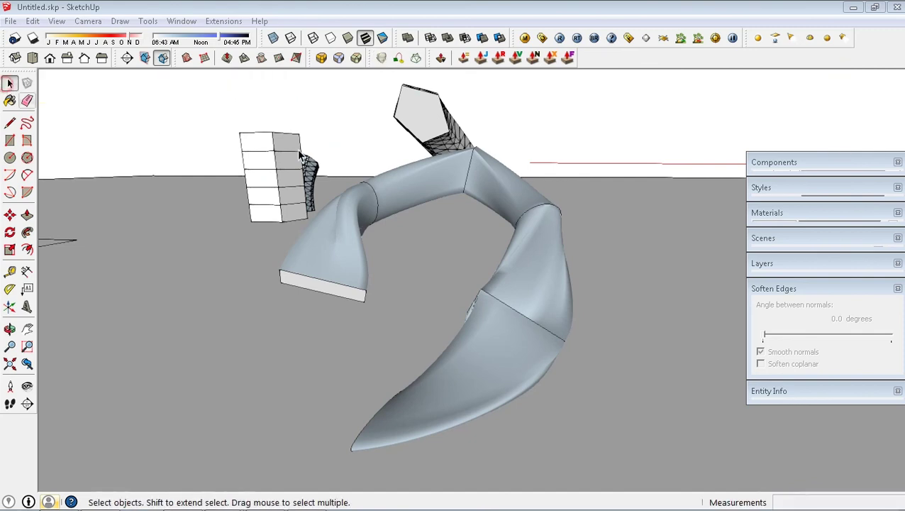
Zoom out and orbit across the scene past the arch, cylinders, and circle-and-square lofts.
key("z")
left_click_drag(352, 221, 450, 352)
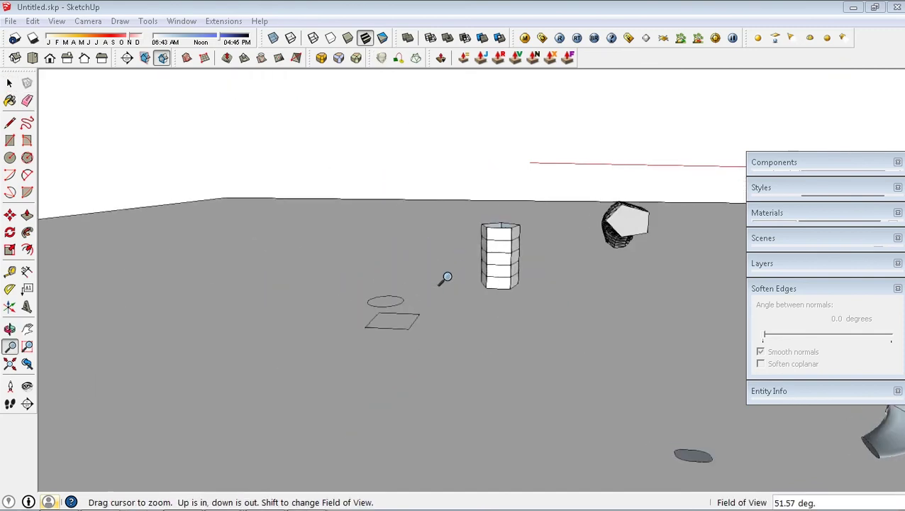
middle_click_drag(450, 352, 364, 341)
left_click_drag(365, 342, 366, 331)
mouse_move(367, 331)
middle_mouse_down()
mouse_move(486, 238)
mouse_move(562, 250)
middle_mouse_up()
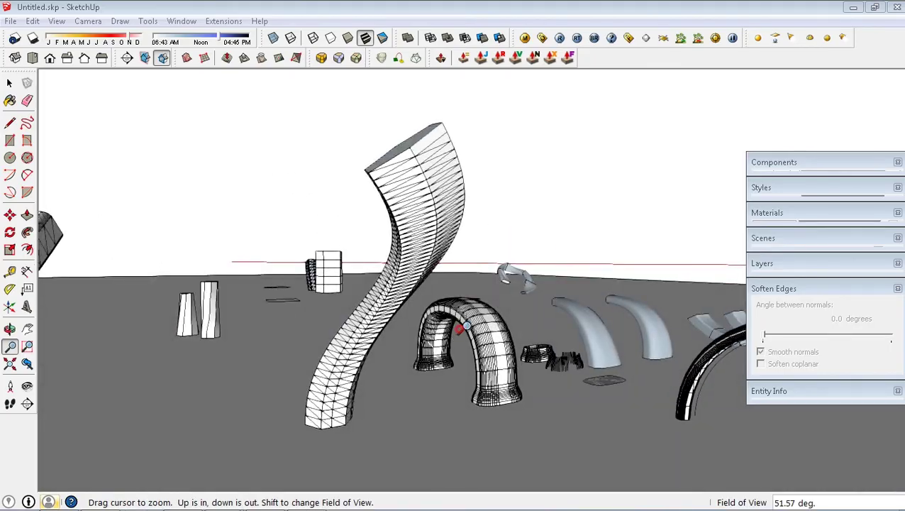
scroll(472, 375, "up", 3)
middle_click_drag(472, 375, 549, 240)
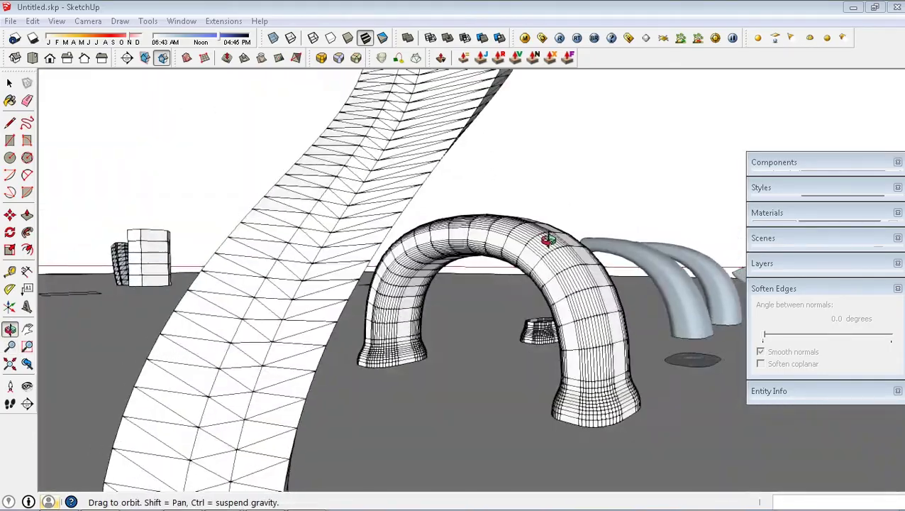
scroll(548, 239, "down", 3)
middle_click_drag(539, 259, 475, 305)
scroll(496, 263, "down", 3)
mouse_move(495, 262)
middle_mouse_down()
mouse_move(462, 296)
mouse_move(344, 306)
mouse_move(406, 388)
middle_mouse_up()
scroll(345, 307, "down", 3)
scroll(344, 307, "up", 3)
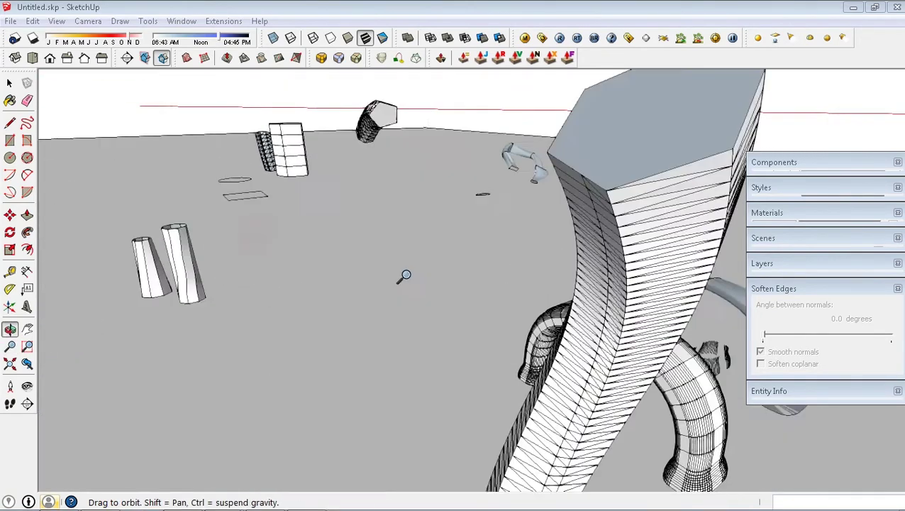
scroll(360, 307, "up", 2)
scroll(361, 306, "up", 2)
middle_click_drag(361, 306, 390, 380)
scroll(388, 297, "up", 2)
mouse_move(388, 297)
middle_mouse_down("shift")
mouse_move(468, 286)
mouse_move(477, 410)
mouse_move(429, 224)
middle_mouse_up("shift")
scroll(424, 313, "down", 3)
mouse_move(425, 313)
middle_mouse_down()
mouse_move(364, 247)
mouse_move(380, 303)
mouse_move(334, 263)
middle_mouse_up()
scroll(515, 378, "up", 2)
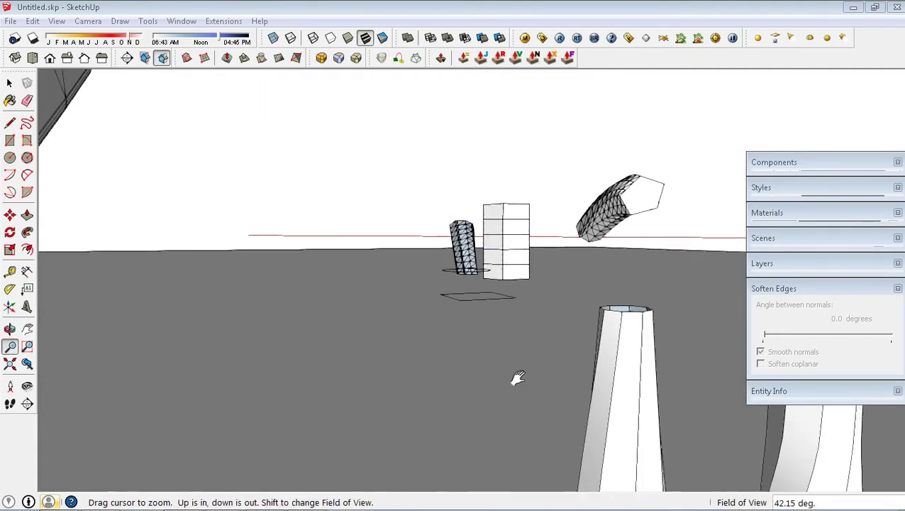
middle_click_drag(516, 378, 405, 314, "shift")
scroll(460, 283, "down", 2)
middle_click_drag(460, 283, 606, 405)
scroll(606, 404, "up", 2)
mouse_move(499, 310)
middle_mouse_down()
mouse_move(613, 326)
mouse_move(511, 272)
middle_mouse_up()
scroll(511, 273, "down", 3)
scroll(295, 275, "up", 3)
Orbit past the twisted column to view the chair frame and its profile panels from above.
mouse_move(295, 275)
middle_mouse_down()
mouse_move(447, 299)
mouse_move(446, 241)
middle_mouse_up()
scroll(479, 220, "up", 2)
scroll(497, 202, "up", 2)
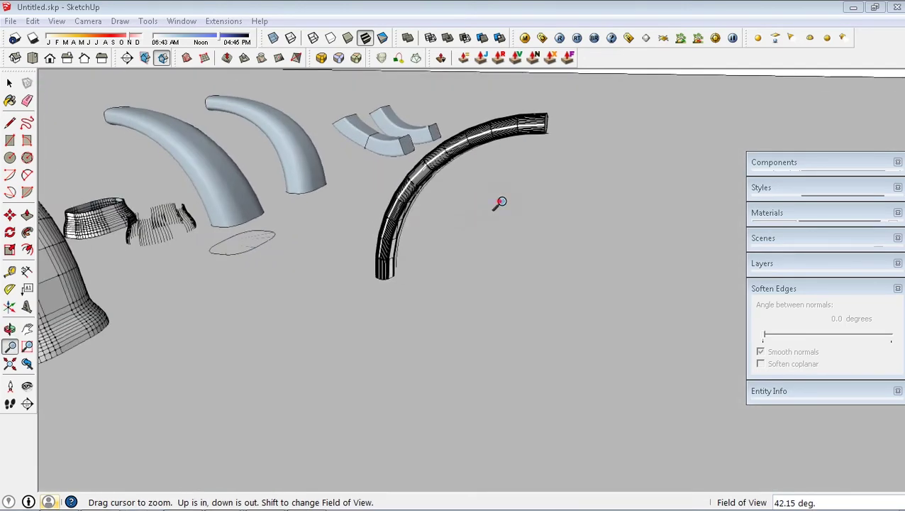
scroll(437, 255, "up", 2)
scroll(436, 255, "down", 2)
mouse_move(347, 252)
middle_mouse_down("shift")
mouse_move(455, 246)
mouse_move(455, 228)
mouse_move(352, 296)
middle_mouse_up("shift")
scroll(570, 262, "down", 2)
mouse_move(570, 262)
middle_mouse_down()
mouse_move(546, 246)
mouse_move(493, 268)
mouse_move(638, 286)
mouse_move(617, 313)
mouse_move(563, 276)
mouse_move(501, 289)
mouse_move(538, 285)
middle_mouse_up()
scroll(541, 329, "up", 2)
scroll(653, 307, "up", 3)
scroll(562, 276, "up", 1)
scroll(530, 307, "up", 2)
key("space")
Loft by Spline from the panel atop the pillar to the right-hand panel to form the armrest.
left_click(419, 398)
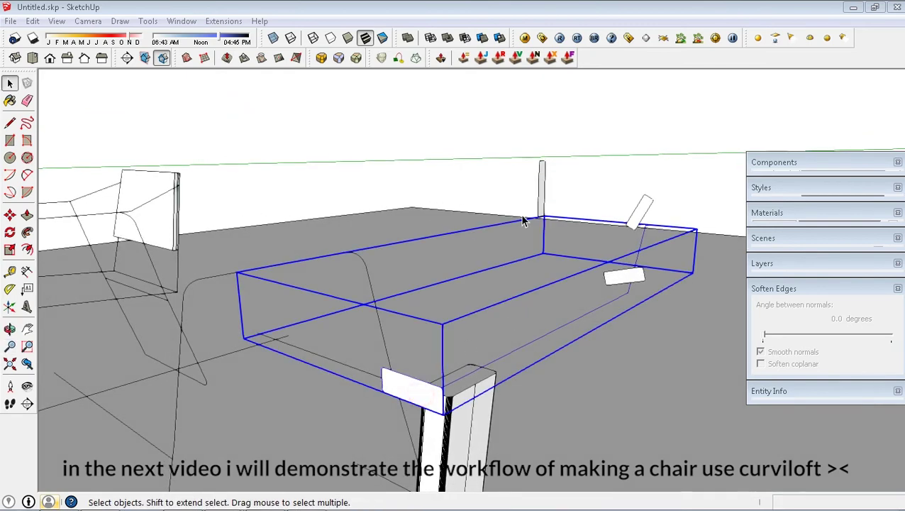
left_click(460, 161)
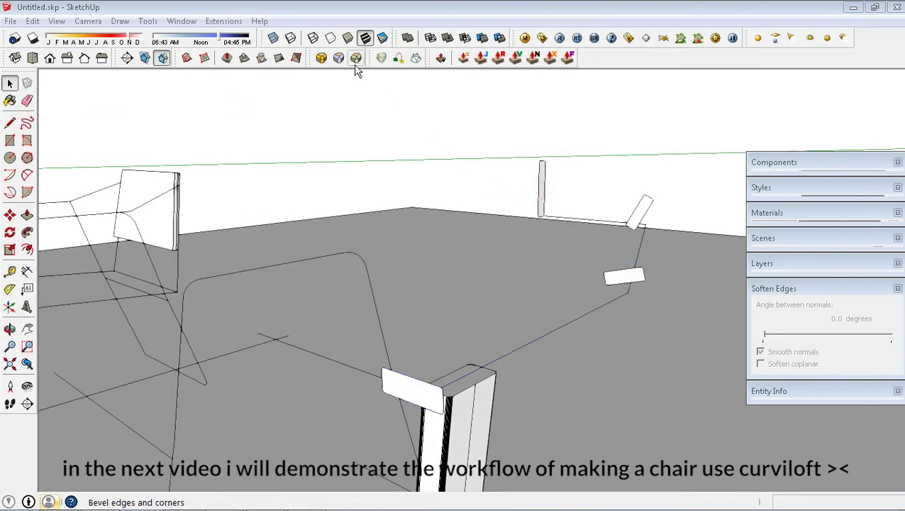
left_click(381, 58)
left_click(415, 386)
left_click(628, 281)
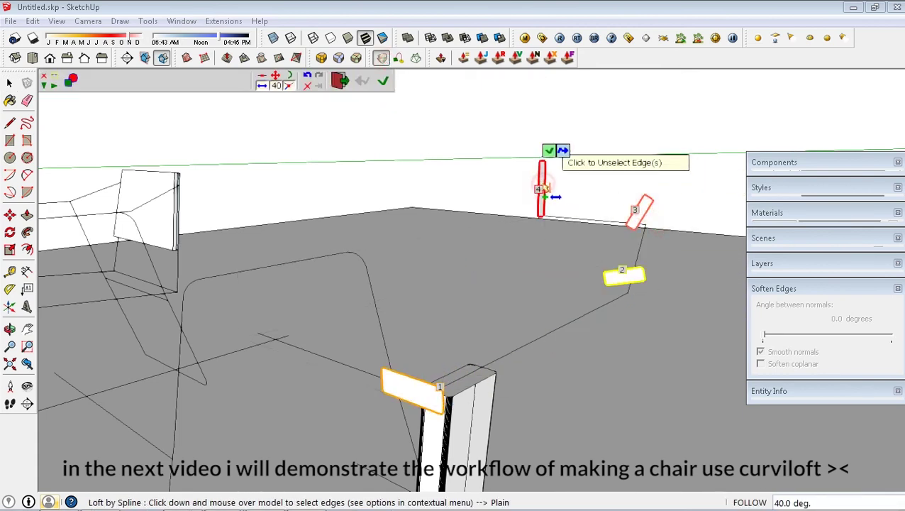
left_click(383, 83)
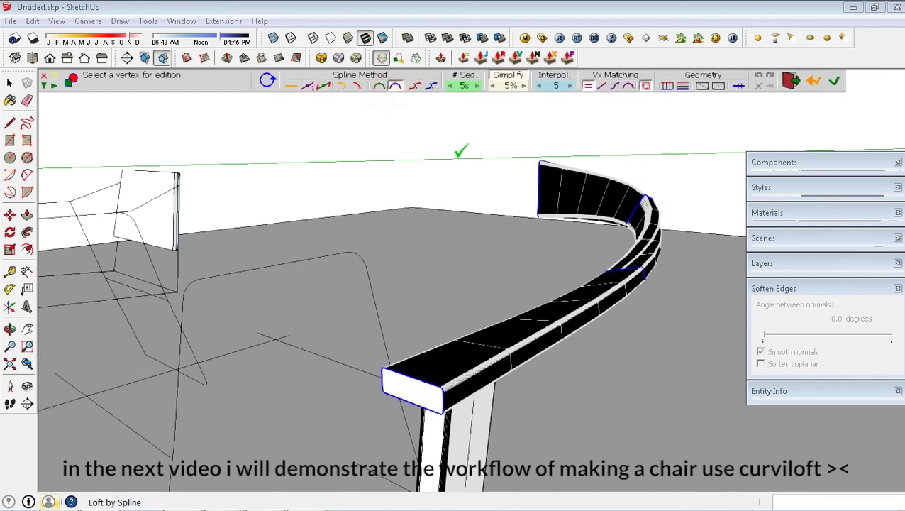
Try another spline method, then return to the smoother one while inspecting the armrest's bend.
left_click(343, 86)
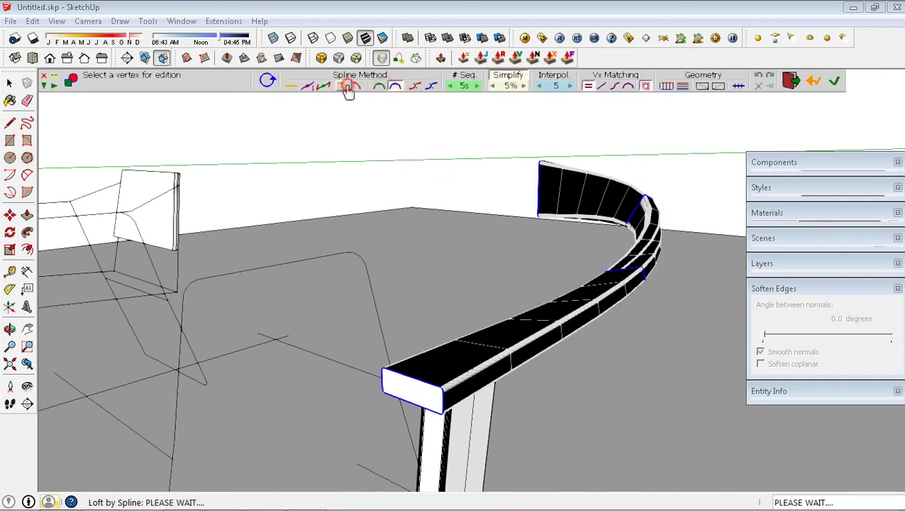
mouse_move(427, 178)
middle_mouse_down()
mouse_move(495, 192)
mouse_move(557, 314)
mouse_move(577, 235)
middle_mouse_up()
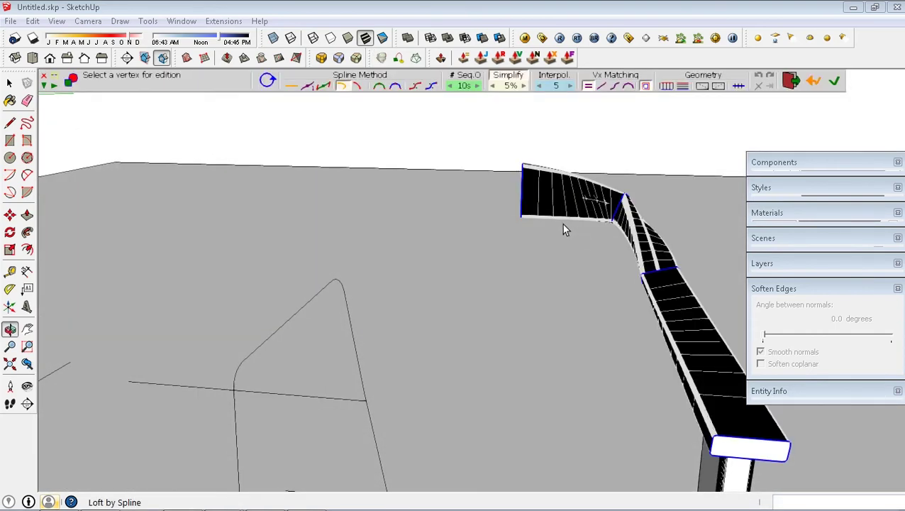
left_click(395, 86)
middle_click_drag(485, 184, 362, 175)
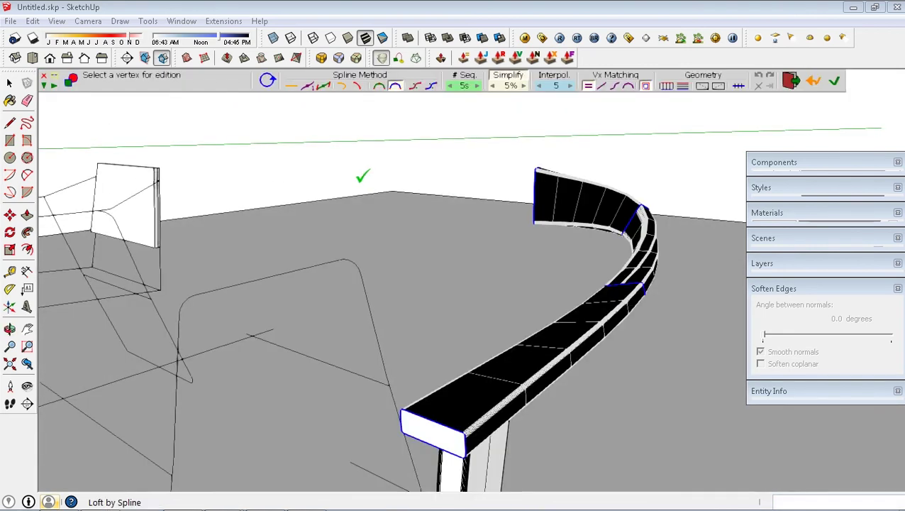
mouse_move(508, 207)
middle_mouse_down()
mouse_move(418, 202)
mouse_move(409, 217)
middle_mouse_up()
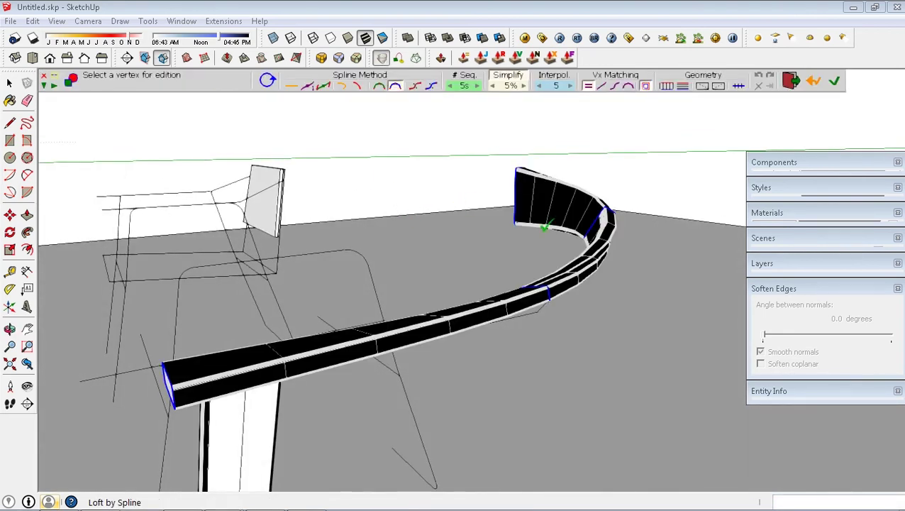
middle_click_drag(618, 215, 462, 412)
mouse_move(606, 300)
middle_mouse_down()
mouse_move(634, 282)
mouse_move(620, 254)
middle_mouse_up()
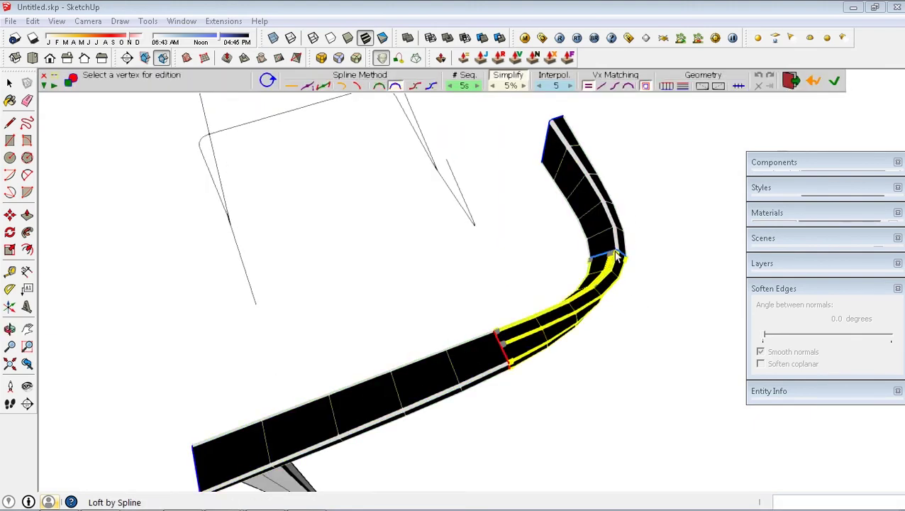
mouse_move(381, 403)
middle_mouse_down()
mouse_move(350, 404)
mouse_move(546, 344)
middle_mouse_up()
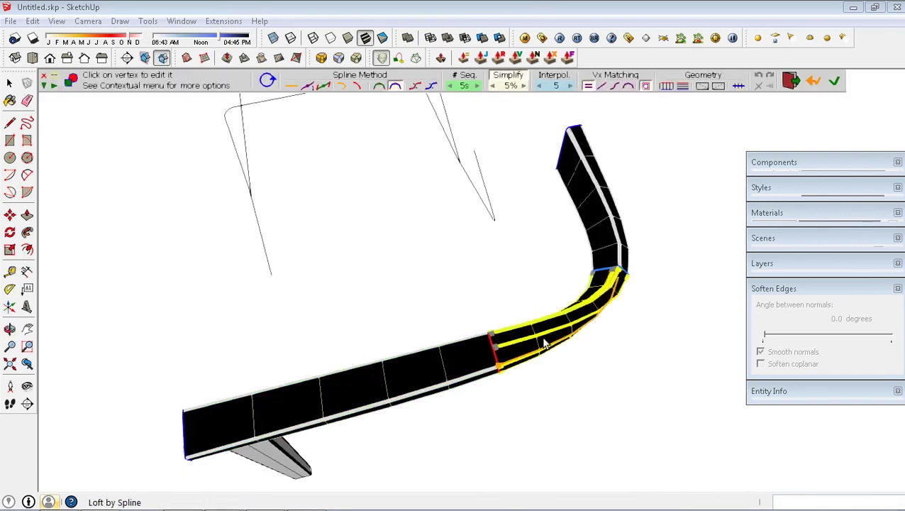
Raise the loft's segment count (# Seq.) to 15 for a smoother curve.
left_click(480, 89)
left_click(480, 89)
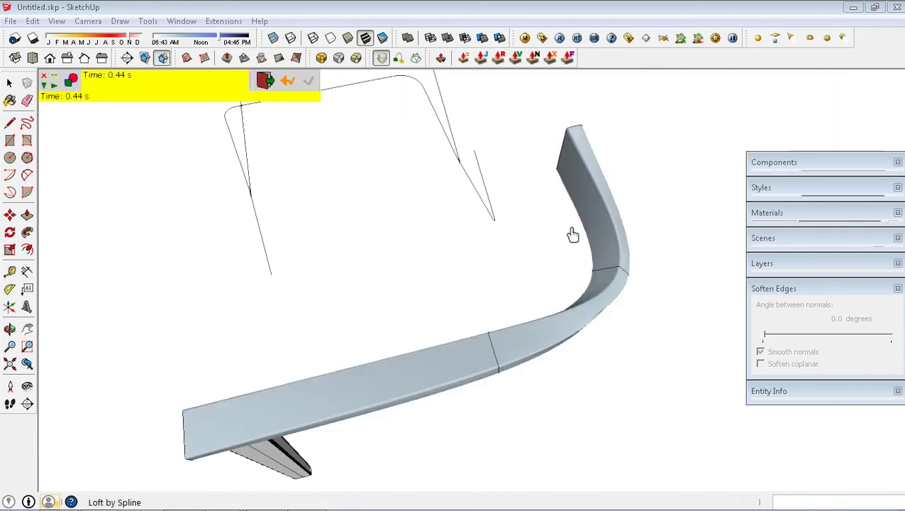
middle_click_drag(481, 269, 679, 125)
Close the Curviloft timing readout and zoom in on the curved armrest.
mouse_move(497, 258)
middle_mouse_down()
mouse_move(542, 173)
mouse_move(520, 250)
middle_mouse_up()
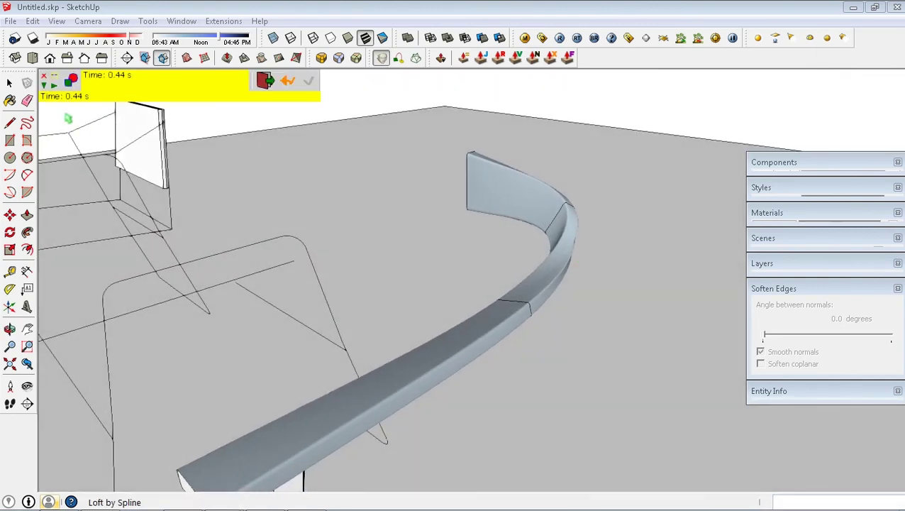
left_click(9, 82)
key("z")
mouse_move(536, 269)
left_mouse_down()
mouse_move(576, 210)
mouse_move(565, 274)
left_mouse_up()
mouse_move(565, 273)
middle_mouse_down()
mouse_move(555, 262)
mouse_move(485, 299)
mouse_move(522, 307)
middle_mouse_up()
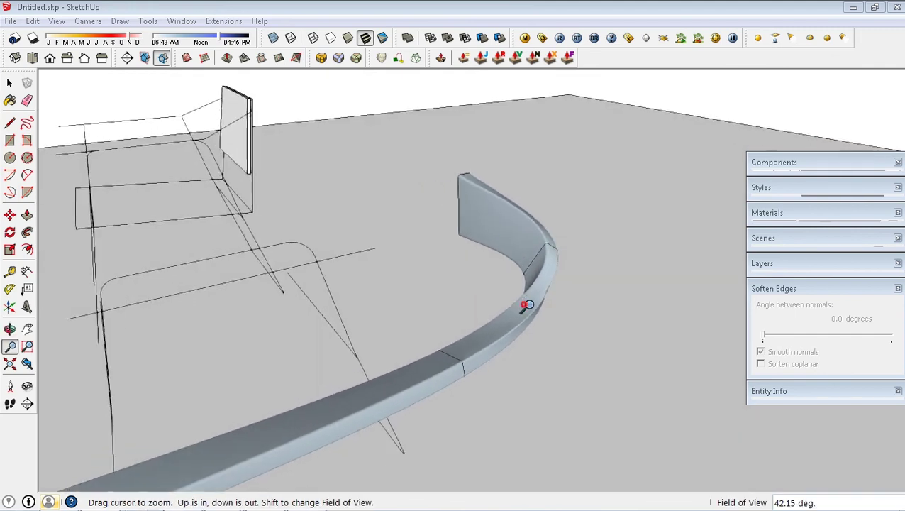
scroll(534, 307, "up", 2)
scroll(540, 307, "up", 1)
scroll(561, 298, "up", 1)
scroll(579, 273, "up", 1)
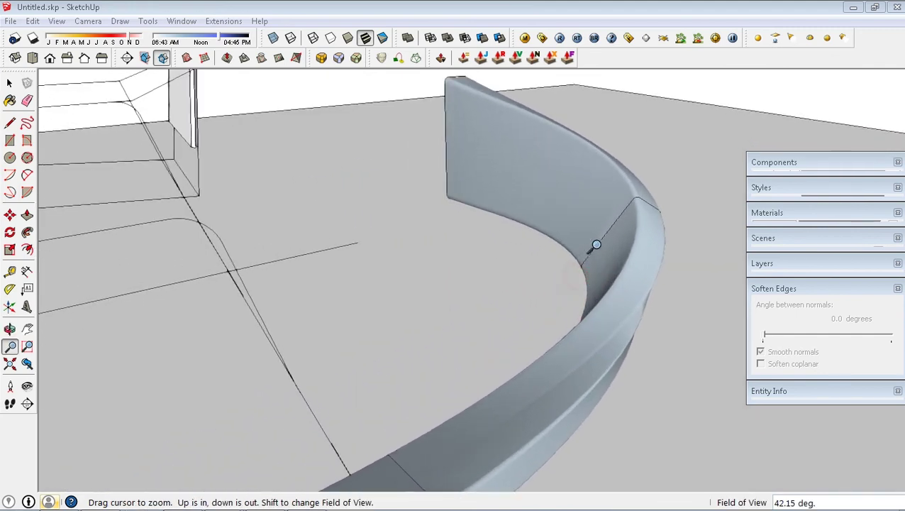